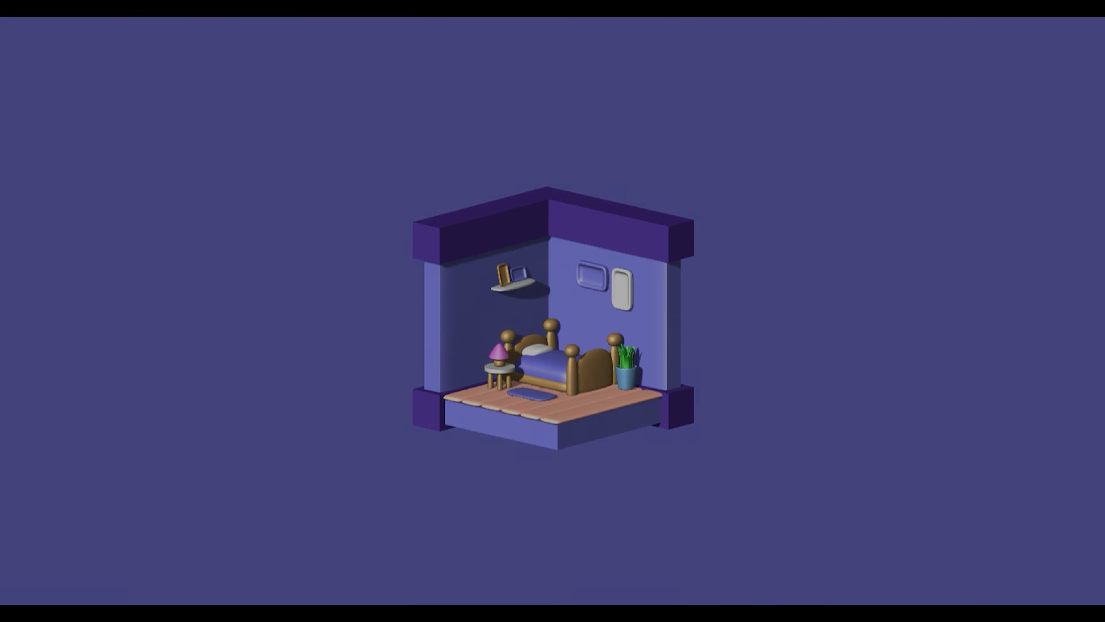
Step: Group the five loose objects from Cube to Cube 5 and name the group Vigura
{"action": "scroll", "coordinate": [747, 421], "scroll_direction": "up", "scroll_amount": 2}
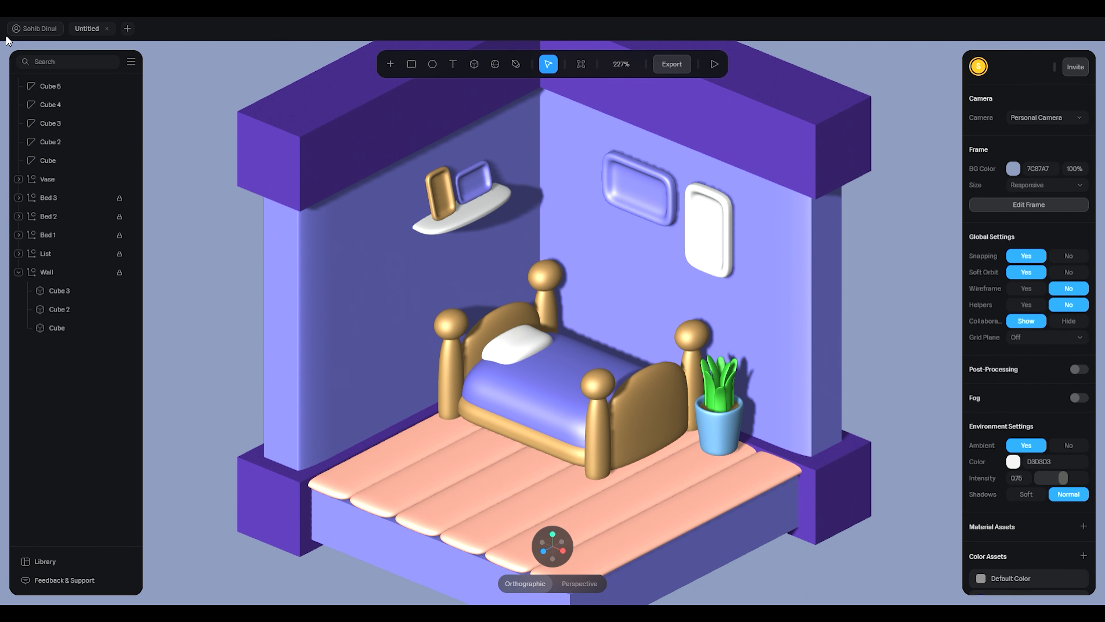
{"action": "left_click", "coordinate": [58, 161]}
{"action": "left_click", "coordinate": [61, 123], "text": "shift"}
{"action": "left_click", "coordinate": [61, 104], "text": "shift"}
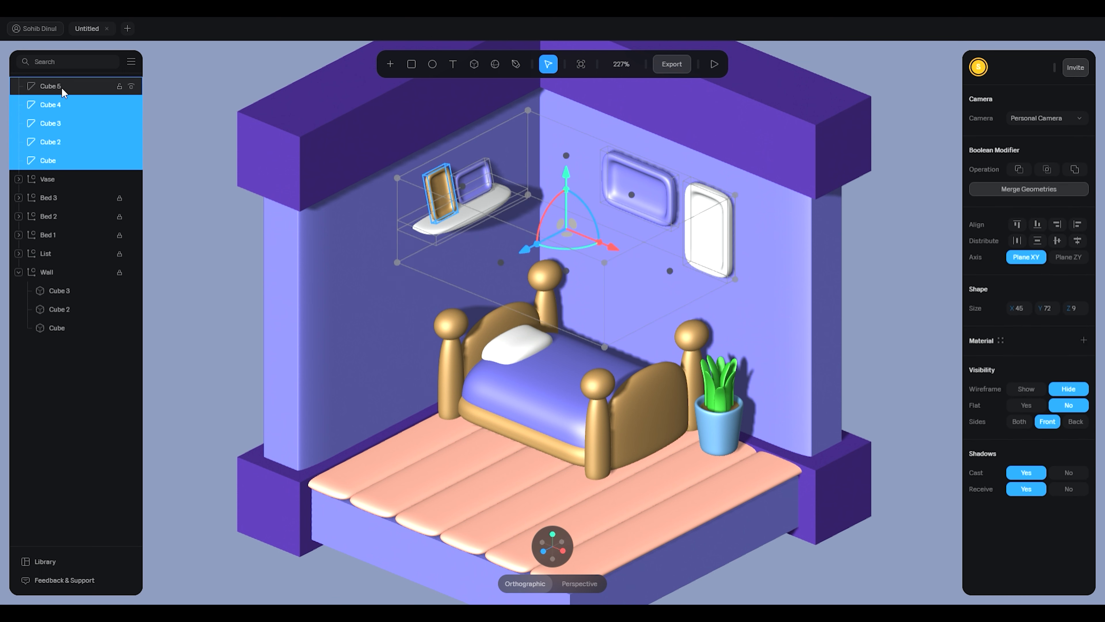
{"action": "left_click", "coordinate": [63, 89], "text": "shift"}
{"action": "key", "text": "ctrl+g"}
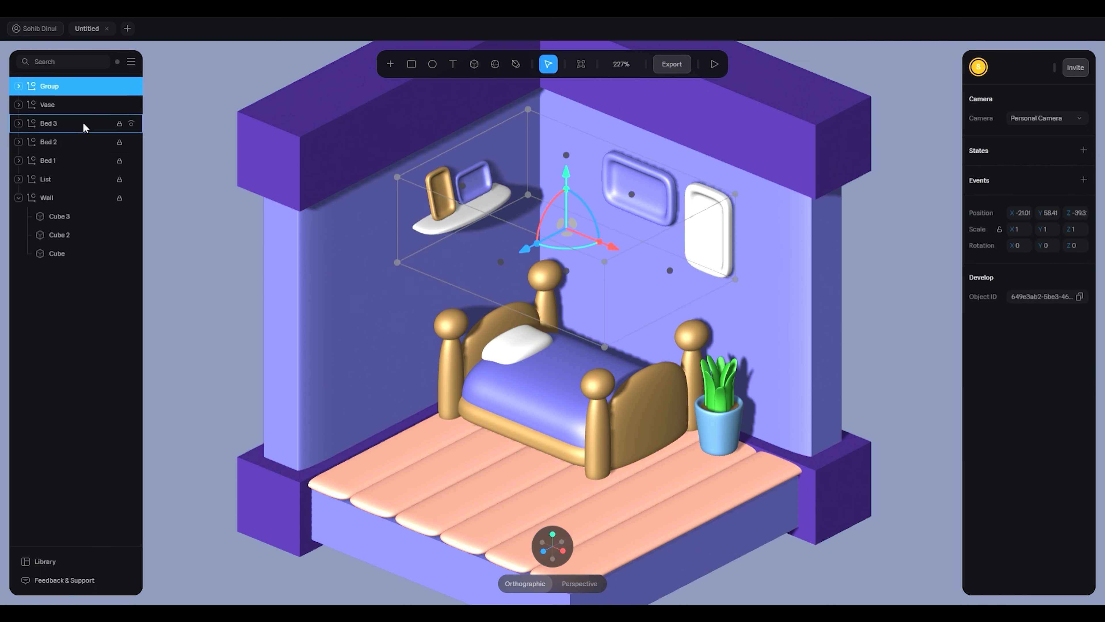
{"action": "double_click", "coordinate": [51, 87]}
{"action": "type", "text": "Vigura"}
{"action": "left_click", "coordinate": [834, 155]}
Step: Draw a flat cylinder about 116 × 19 × 116 beside the room in the reset camera view
{"action": "scroll", "coordinate": [834, 155], "scroll_direction": "down", "scroll_amount": 1}
{"action": "scroll", "coordinate": [747, 314], "scroll_direction": "down", "scroll_amount": 1}
{"action": "scroll", "coordinate": [840, 328], "scroll_direction": "up", "scroll_amount": 1}
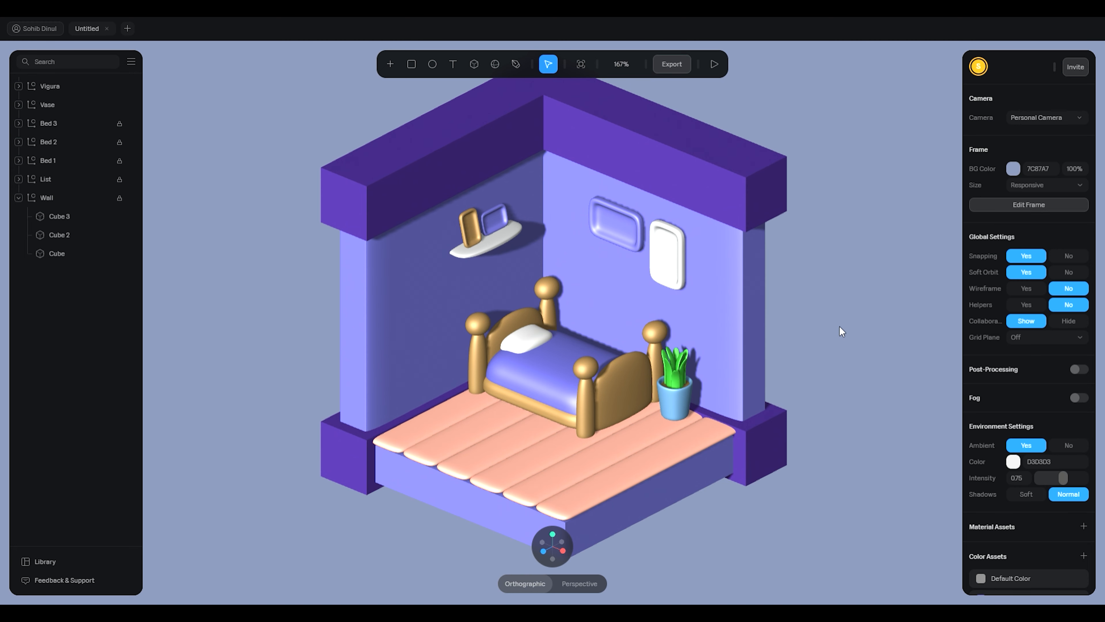
{"action": "right_click", "coordinate": [848, 186]}
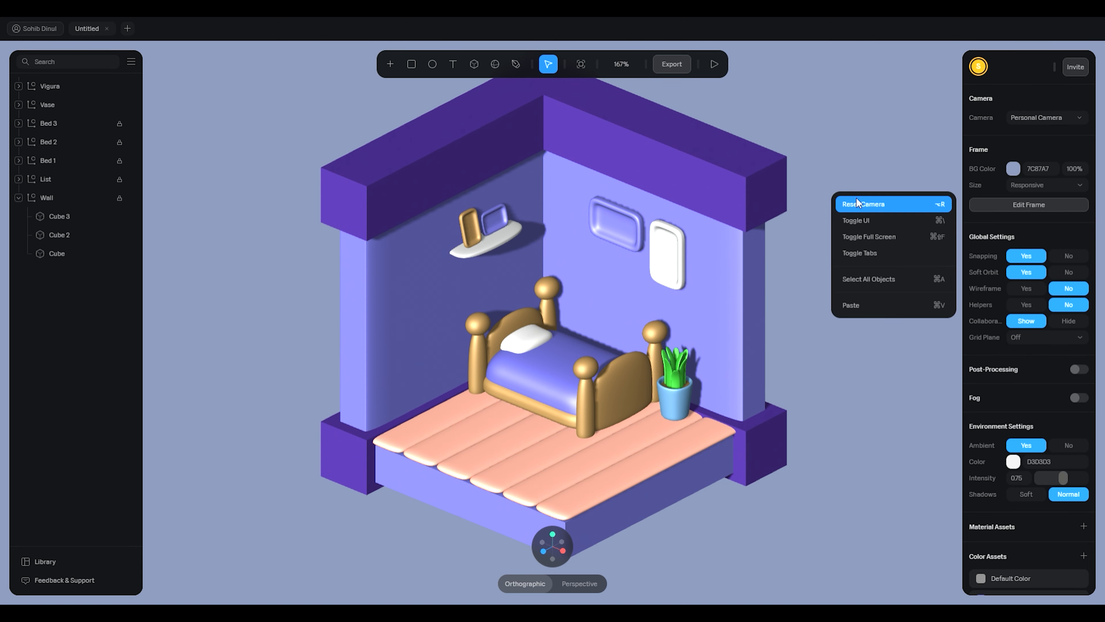
{"action": "left_click", "coordinate": [856, 204]}
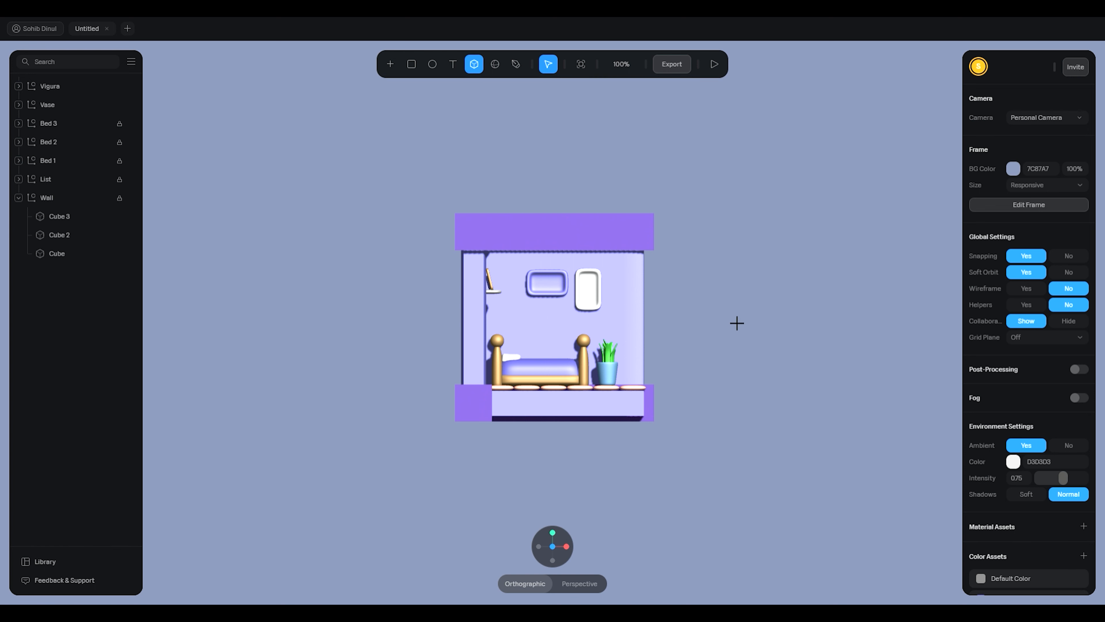
{"action": "left_click_drag", "start_coordinate": [714, 304], "coordinate": [778, 386]}
{"action": "key", "text": "Delete"}
{"action": "left_click", "coordinate": [390, 64]}
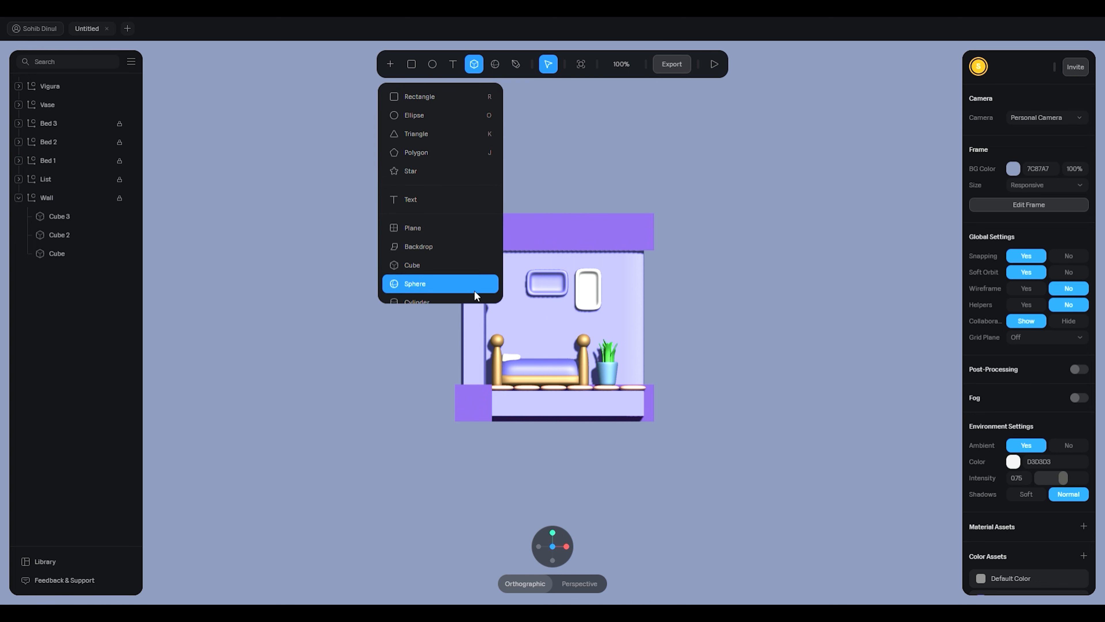
{"action": "scroll", "coordinate": [411, 272], "scroll_direction": "down", "scroll_amount": 2}
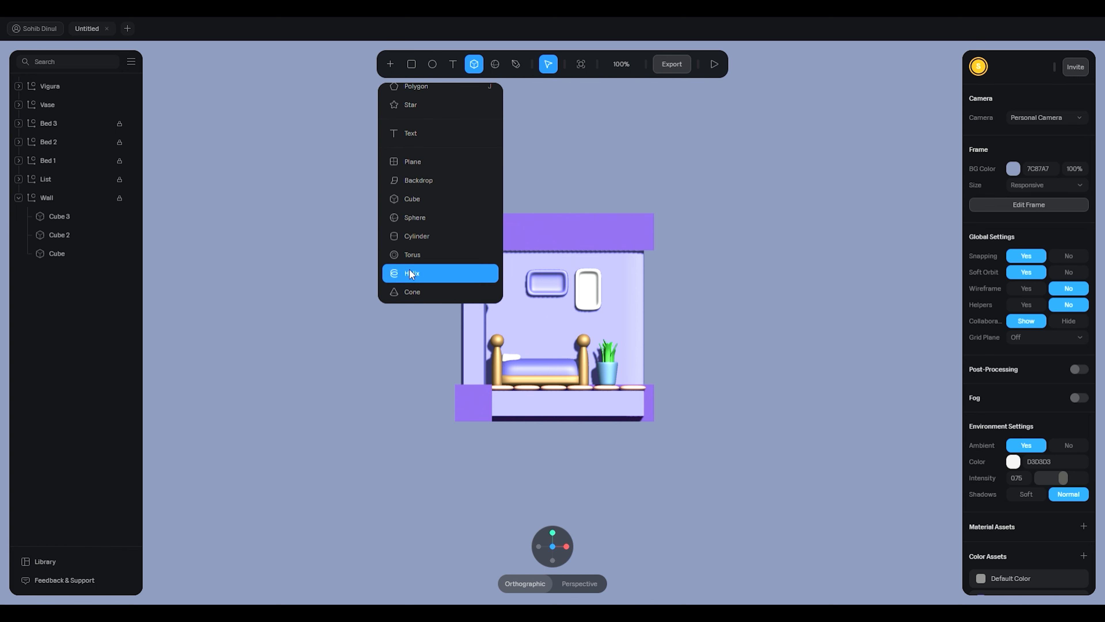
{"action": "left_click", "coordinate": [411, 237]}
{"action": "left_click_drag", "start_coordinate": [716, 261], "coordinate": [748, 263]}
{"action": "scroll", "coordinate": [823, 213], "scroll_direction": "up", "scroll_amount": 4}
{"action": "scroll", "coordinate": [824, 213], "scroll_direction": "up", "scroll_amount": 2}
Step: Lower the cylinder slightly along its vertical axis
{"action": "left_click_drag", "start_coordinate": [817, 294], "coordinate": [765, 321], "text": "alt"}
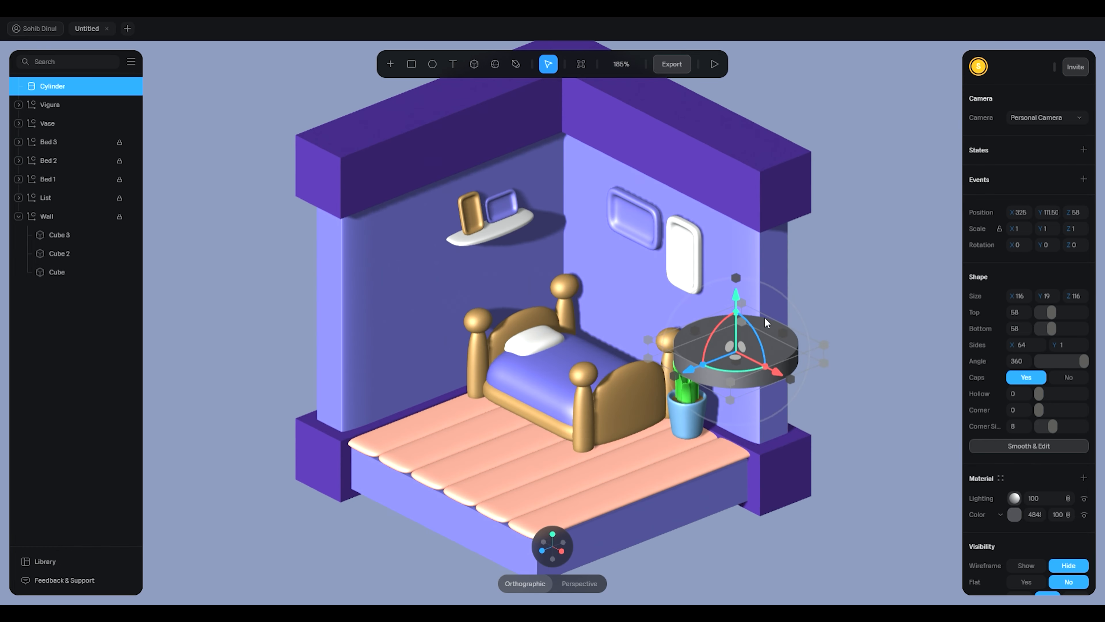
{"action": "left_click", "coordinate": [873, 270]}
{"action": "left_click", "coordinate": [734, 361]}
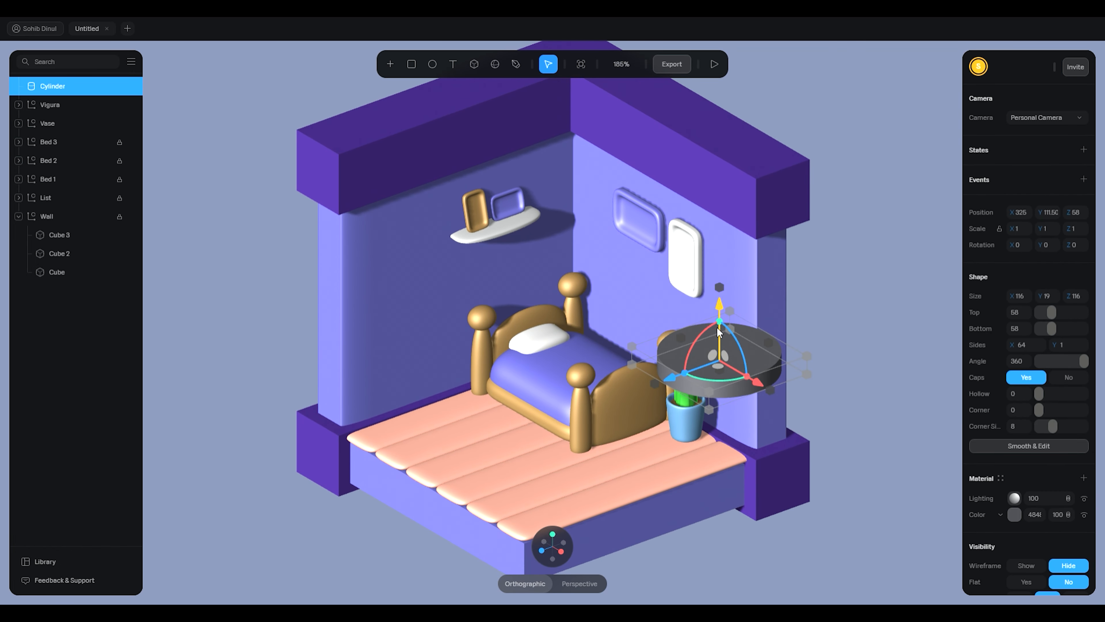
{"action": "left_click_drag", "start_coordinate": [721, 306], "coordinate": [720, 343]}
{"action": "left_click", "coordinate": [828, 329]}
Step: Reset the camera and draw a tall box about 28 × 87 × 28 below the cylinder as a leg
{"action": "right_click", "coordinate": [852, 281]}
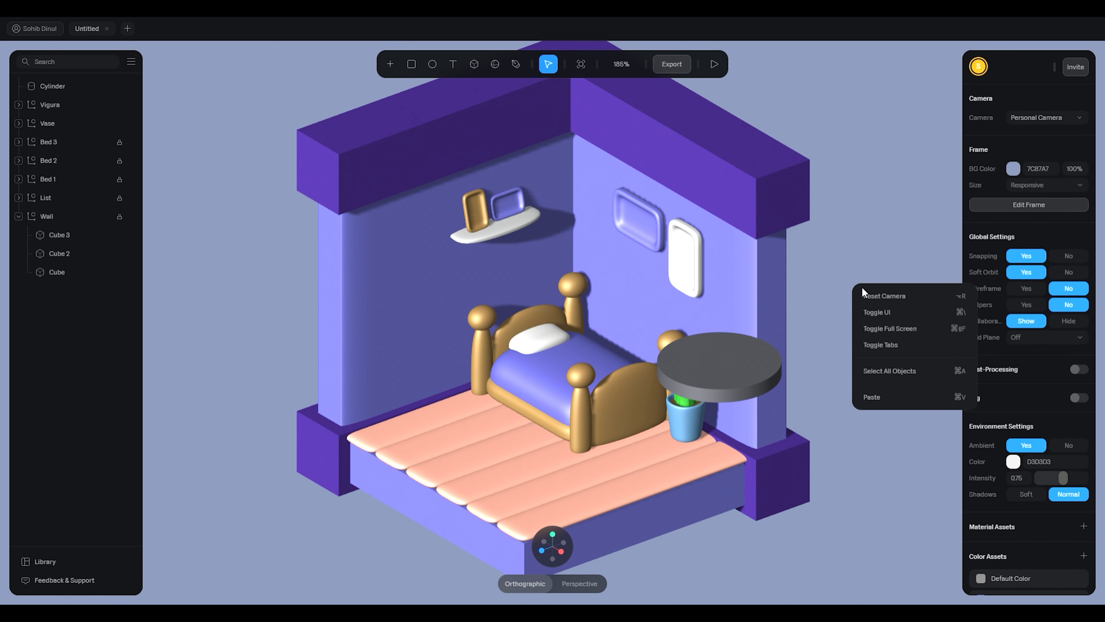
{"action": "left_click", "coordinate": [875, 295]}
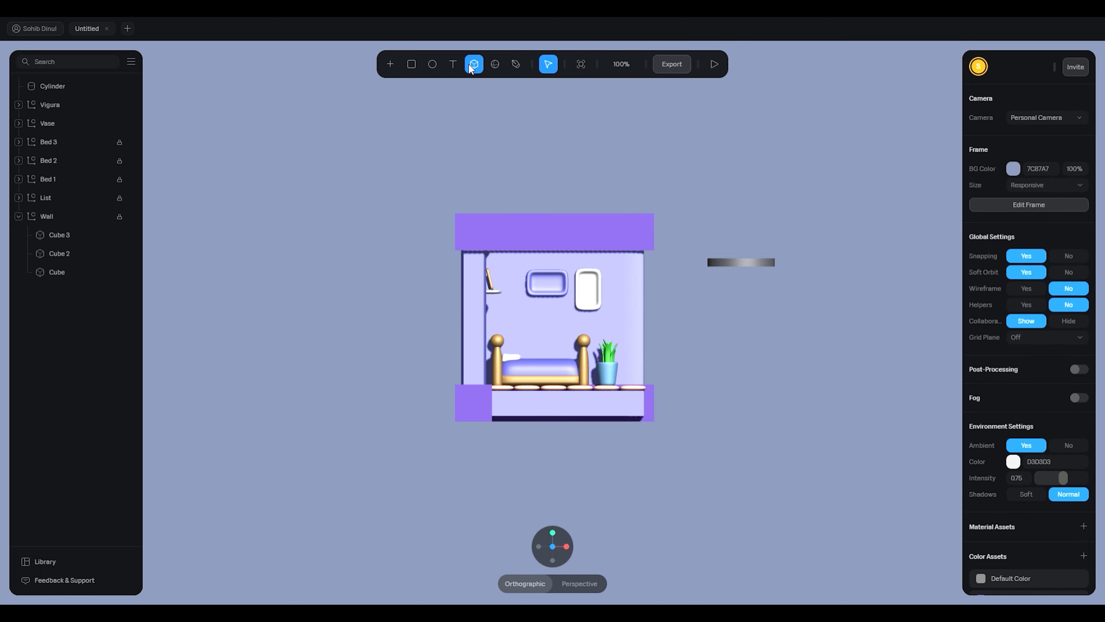
{"action": "mouse_move", "coordinate": [728, 285]}
{"action": "left_mouse_down"}
{"action": "mouse_move", "coordinate": [755, 341]}
{"action": "mouse_move", "coordinate": [669, 337]}
{"action": "left_mouse_up"}
{"action": "left_click", "coordinate": [804, 299]}
Step: Convert the tall box to a smoothed editable mesh with subdivision level 5
{"action": "scroll", "coordinate": [823, 320], "scroll_direction": "up", "scroll_amount": 3}
{"action": "scroll", "coordinate": [840, 321], "scroll_direction": "up", "scroll_amount": 3}
{"action": "left_click", "coordinate": [643, 378]}
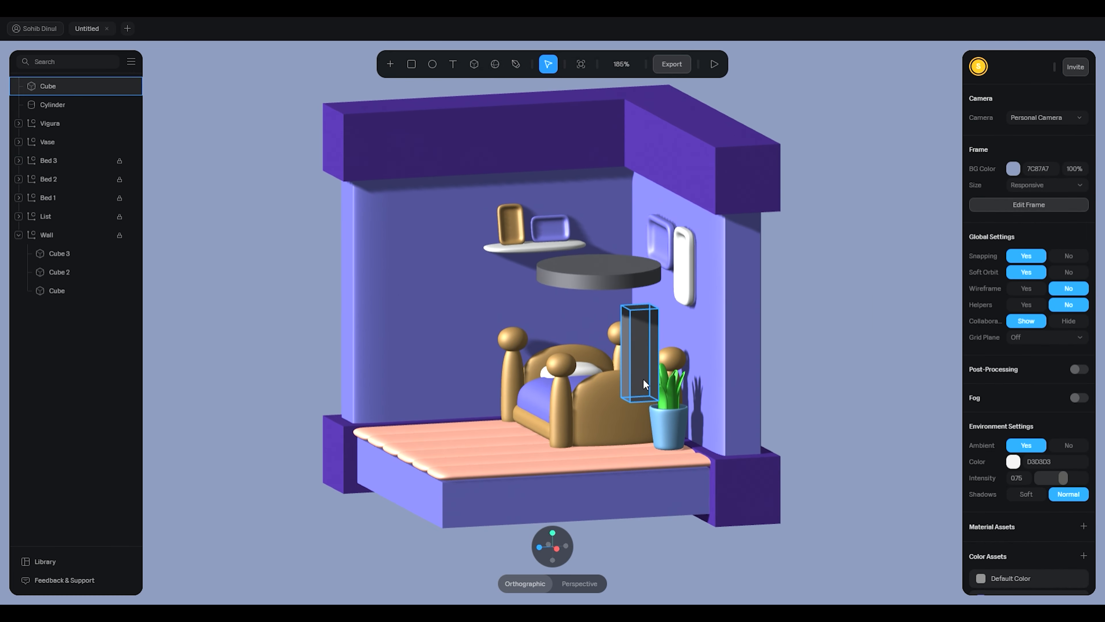
{"action": "left_click", "coordinate": [1048, 364]}
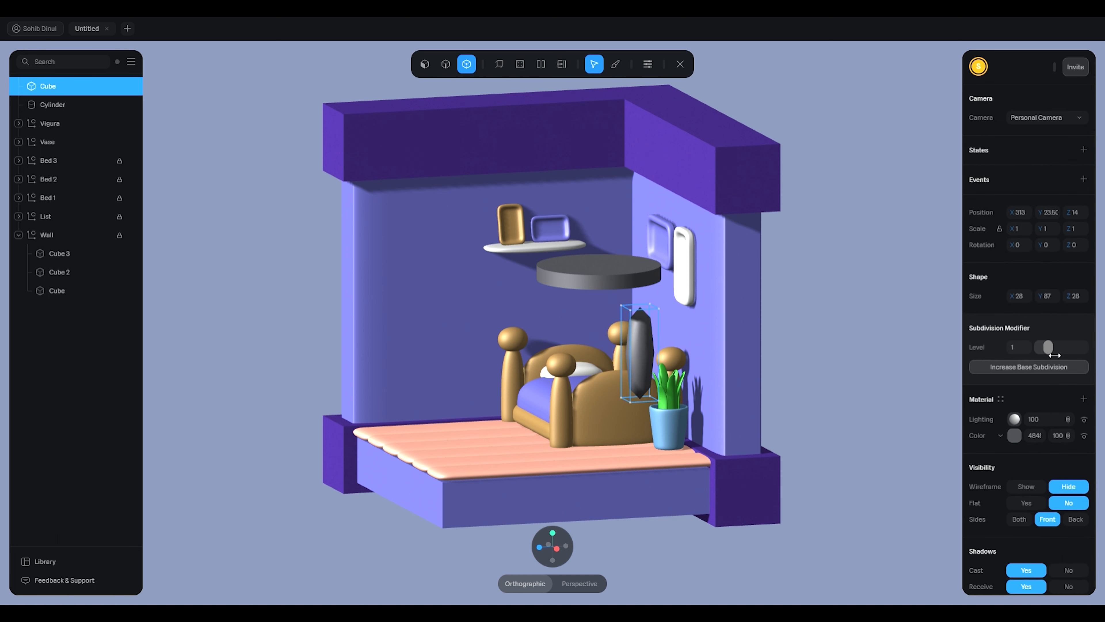
{"action": "left_click_drag", "start_coordinate": [1055, 355], "coordinate": [1085, 353]}
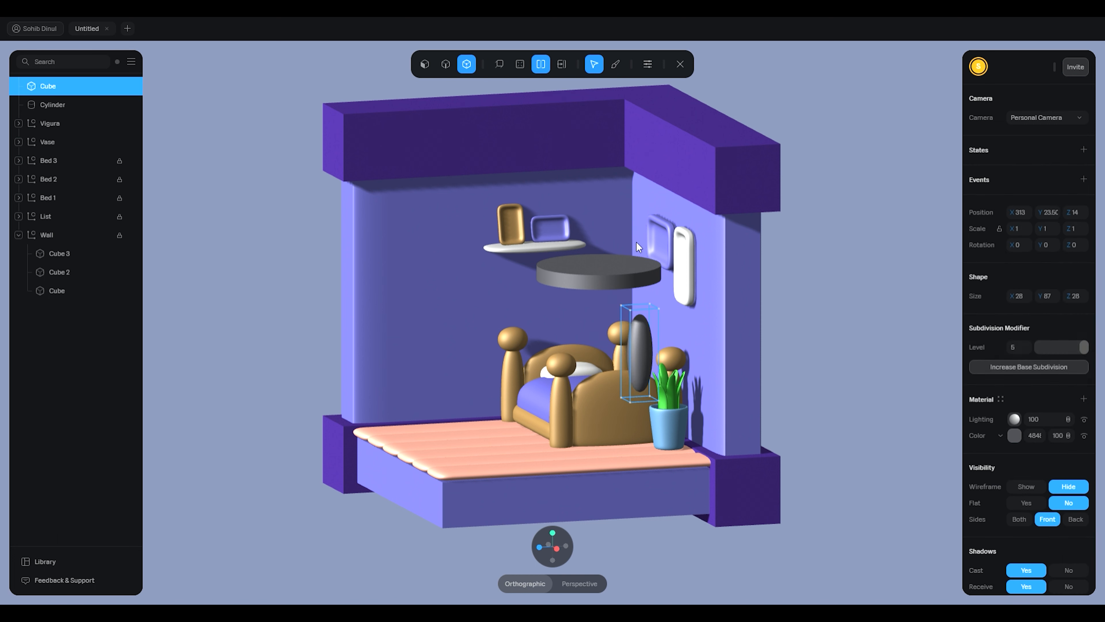
Step: Add a loop cut near the leg's lower end to flatten its base, and leave mesh editing
{"action": "left_click", "coordinate": [541, 64]}
{"action": "left_click_drag", "start_coordinate": [642, 294], "coordinate": [642, 329]}
{"action": "double_click", "coordinate": [801, 329]}
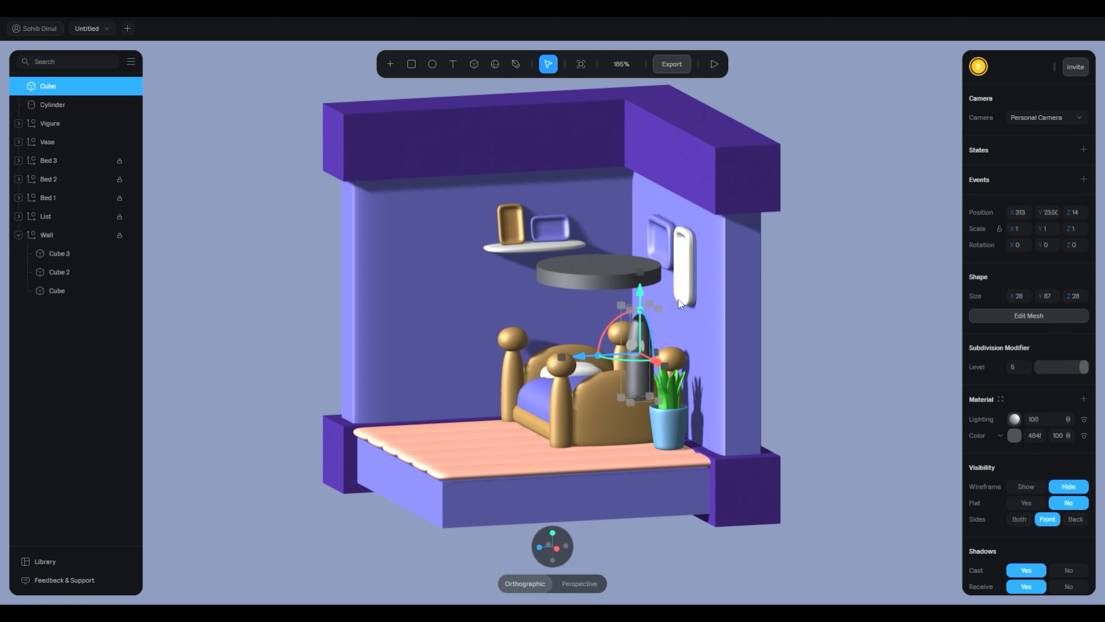
Step: Move the cylinder sideways, clear of the space above the leg
{"action": "left_click", "coordinate": [813, 268]}
{"action": "left_click_drag", "start_coordinate": [813, 268], "coordinate": [792, 322]}
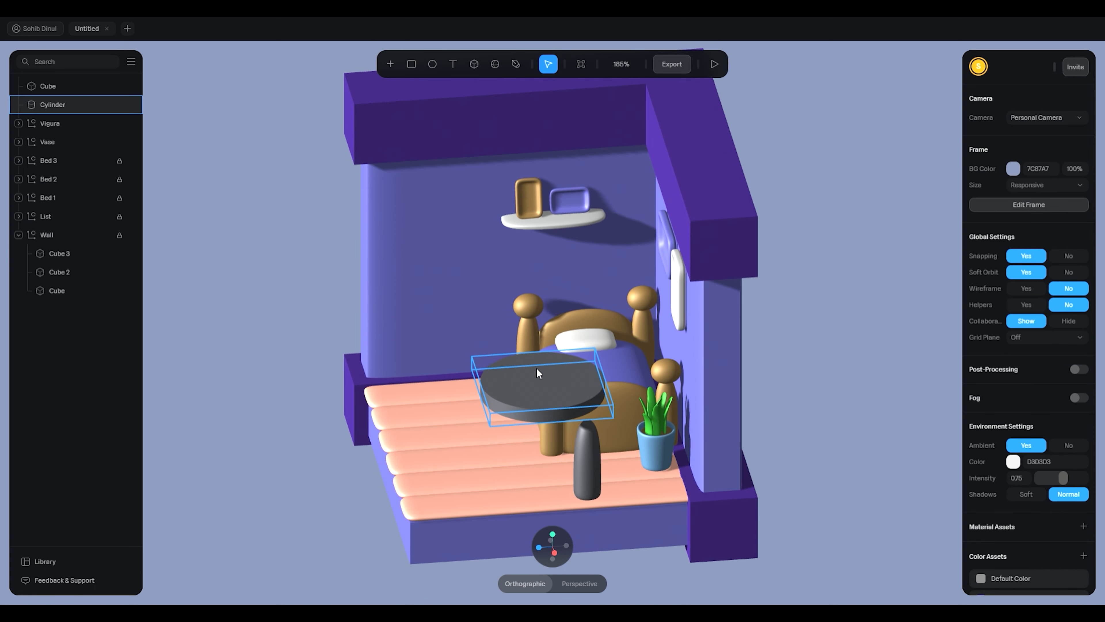
{"action": "left_click", "coordinate": [538, 373]}
{"action": "left_click_drag", "start_coordinate": [539, 373], "coordinate": [407, 382]}
Step: Narrow the leg's top face and raise it so the leg is about 107.7 tall
{"action": "left_click", "coordinate": [587, 458]}
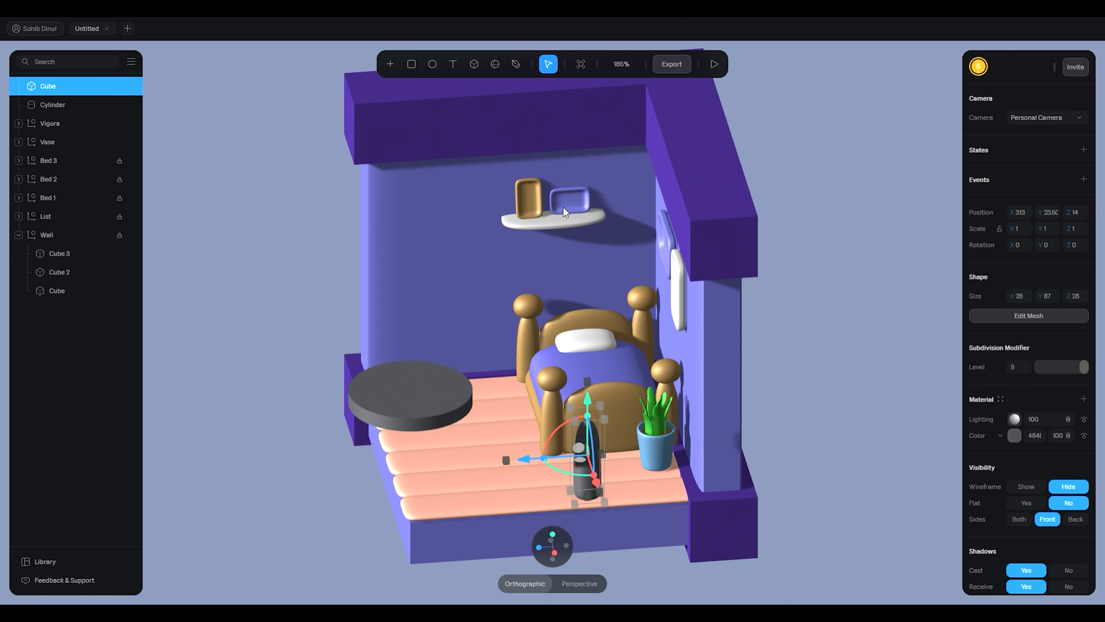
{"action": "left_click", "coordinate": [1042, 317]}
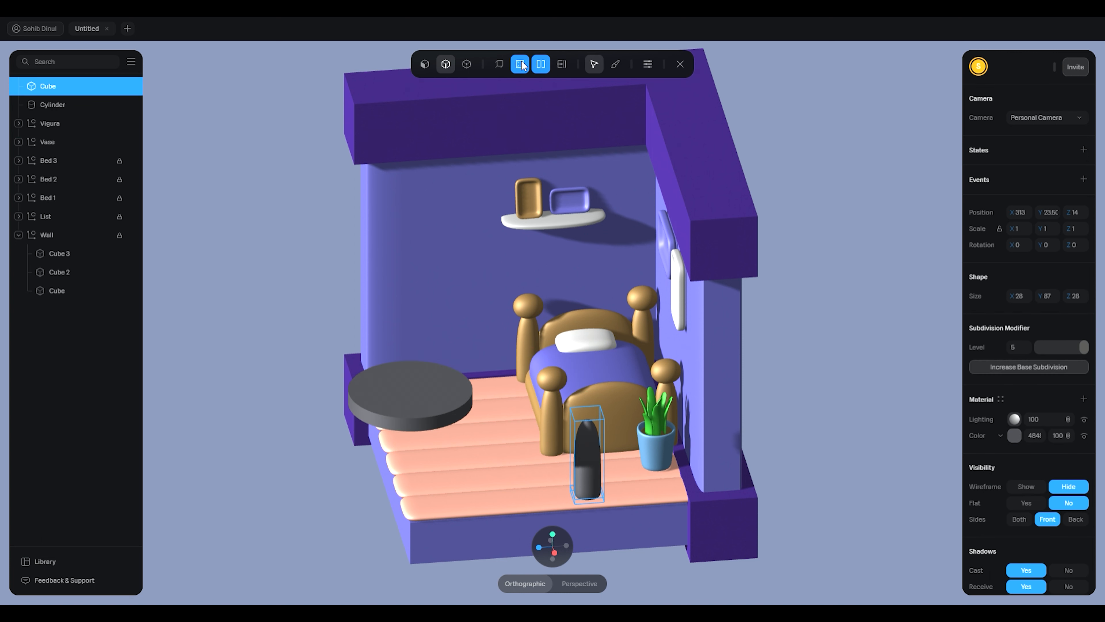
{"action": "left_click", "coordinate": [423, 64]}
{"action": "left_click", "coordinate": [581, 414]}
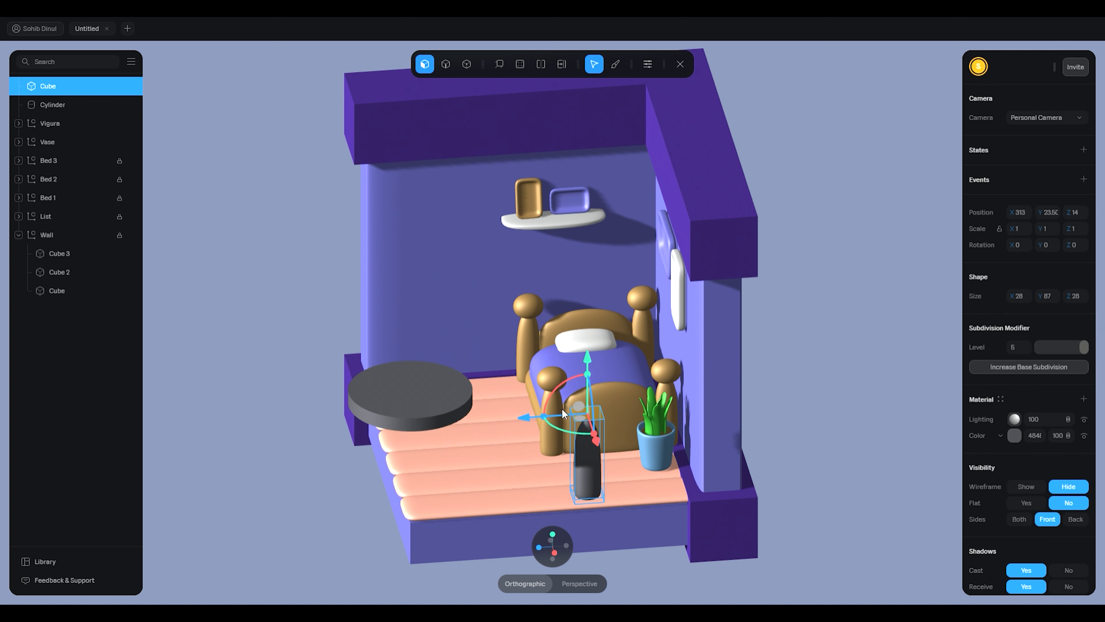
{"action": "left_click_drag", "start_coordinate": [547, 421], "coordinate": [563, 414]}
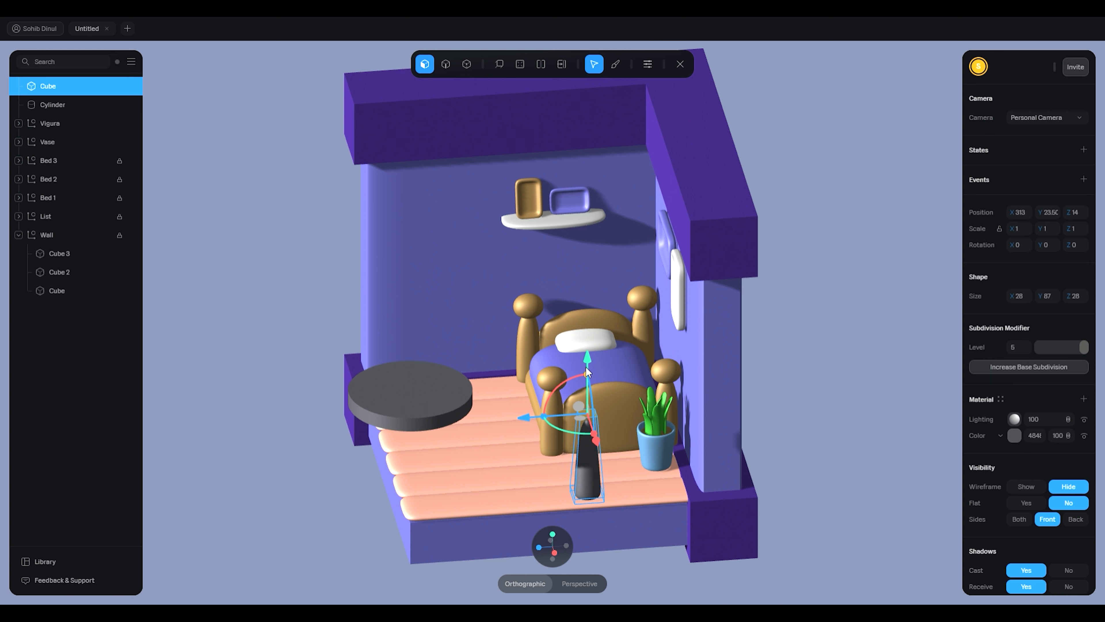
{"action": "left_click_drag", "start_coordinate": [587, 361], "coordinate": [590, 335]}
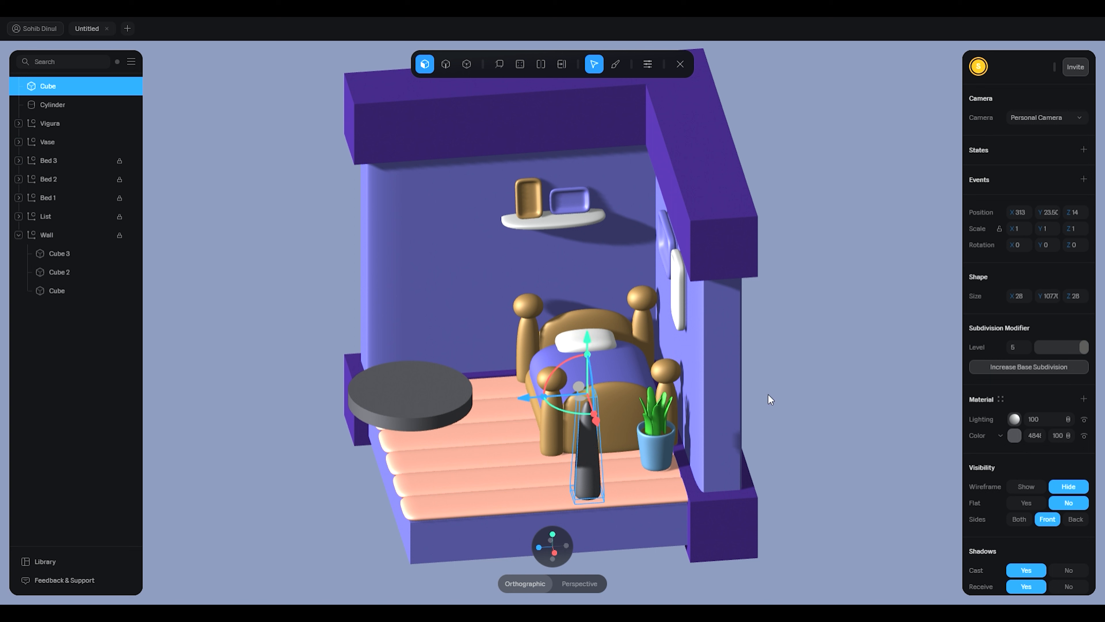
Step: Scale down the leg's base face so the leg is about 22.5 wide, and finish mesh editing
{"action": "left_click", "coordinate": [585, 499]}
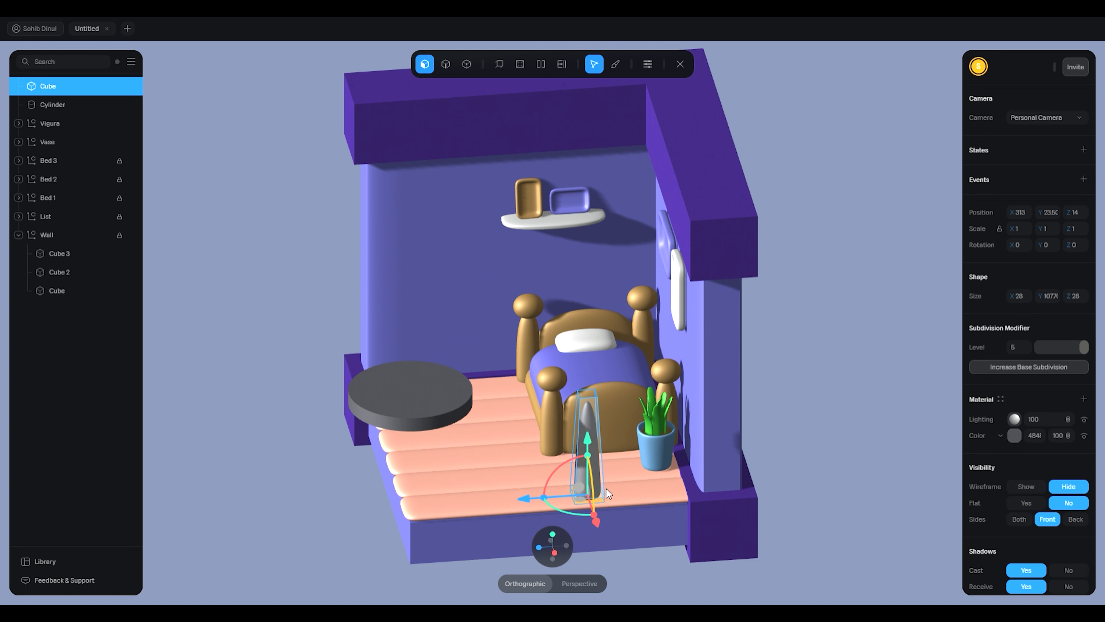
{"action": "left_click", "coordinate": [464, 64]}
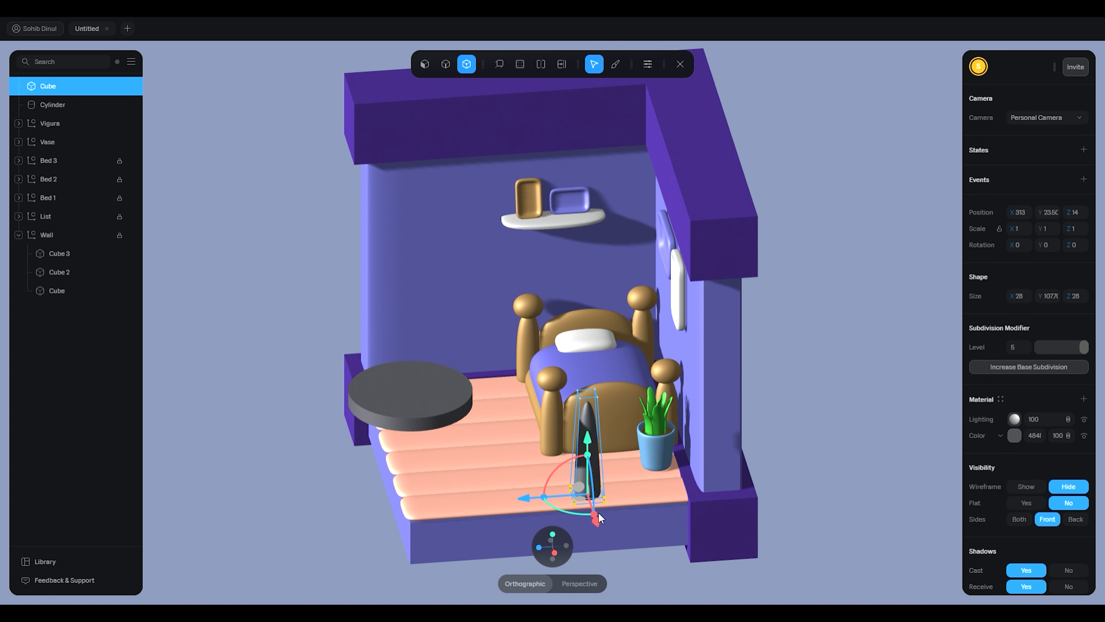
{"action": "left_click_drag", "start_coordinate": [546, 497], "coordinate": [553, 495]}
{"action": "left_click", "coordinate": [680, 64]}
{"action": "left_click", "coordinate": [748, 413]}
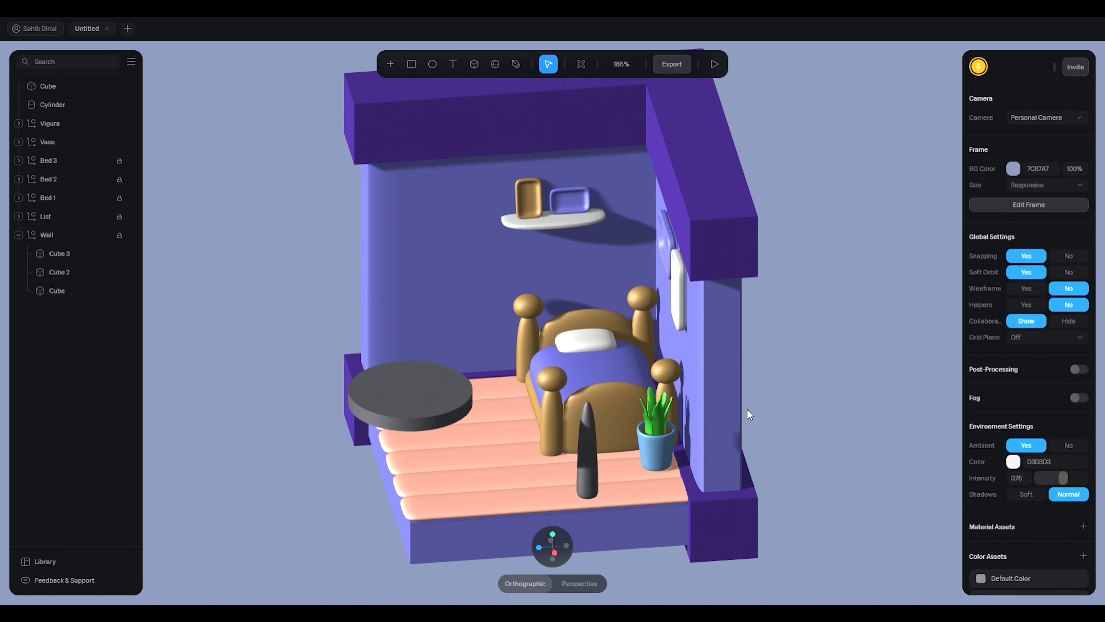
Step: Move the cylinder away from the leg, beside the front corner of the room's floor
{"action": "left_click", "coordinate": [595, 439]}
{"action": "mouse_move", "coordinate": [778, 353]}
{"action": "left_mouse_down"}
{"action": "mouse_move", "coordinate": [777, 385]}
{"action": "mouse_move", "coordinate": [851, 388]}
{"action": "mouse_move", "coordinate": [773, 357]}
{"action": "left_mouse_up"}
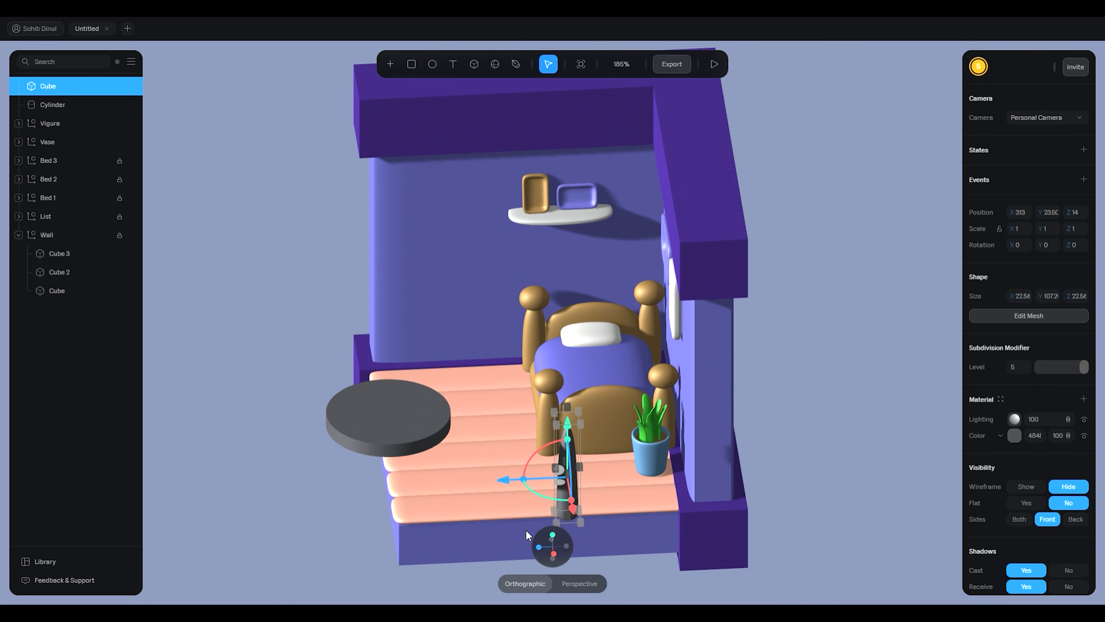
{"action": "middle_click_drag", "start_coordinate": [745, 463], "coordinate": [813, 459]}
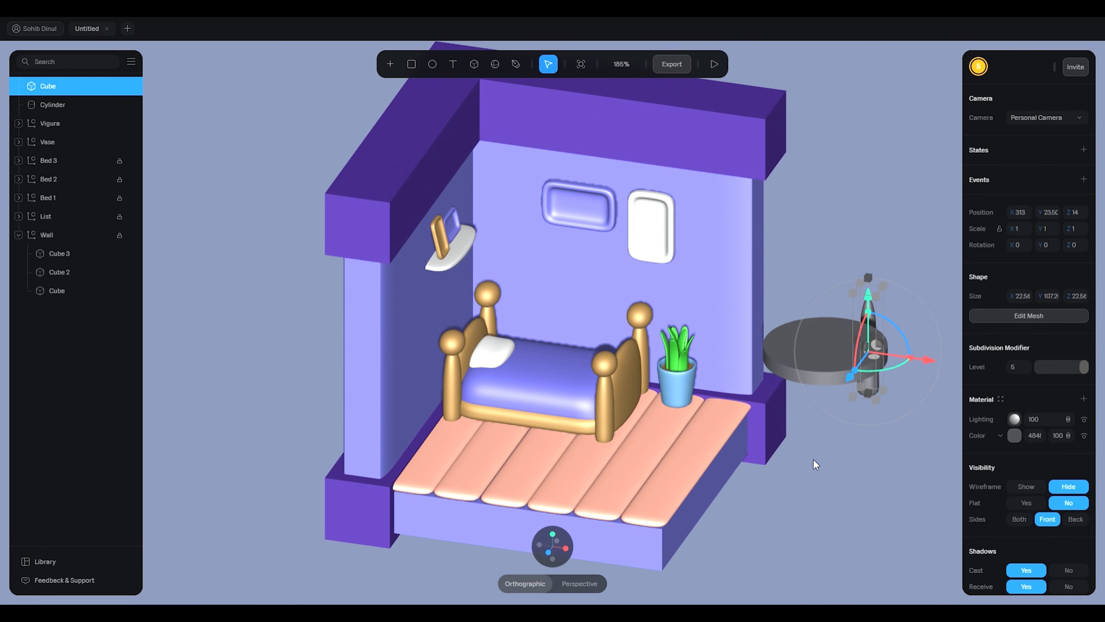
{"action": "left_click", "coordinate": [813, 410]}
{"action": "left_click_drag", "start_coordinate": [812, 384], "coordinate": [788, 490]}
Step: Move the leg into the room beside the bed's headboard, at X about -92 and Y about -64
{"action": "left_click", "coordinate": [869, 348]}
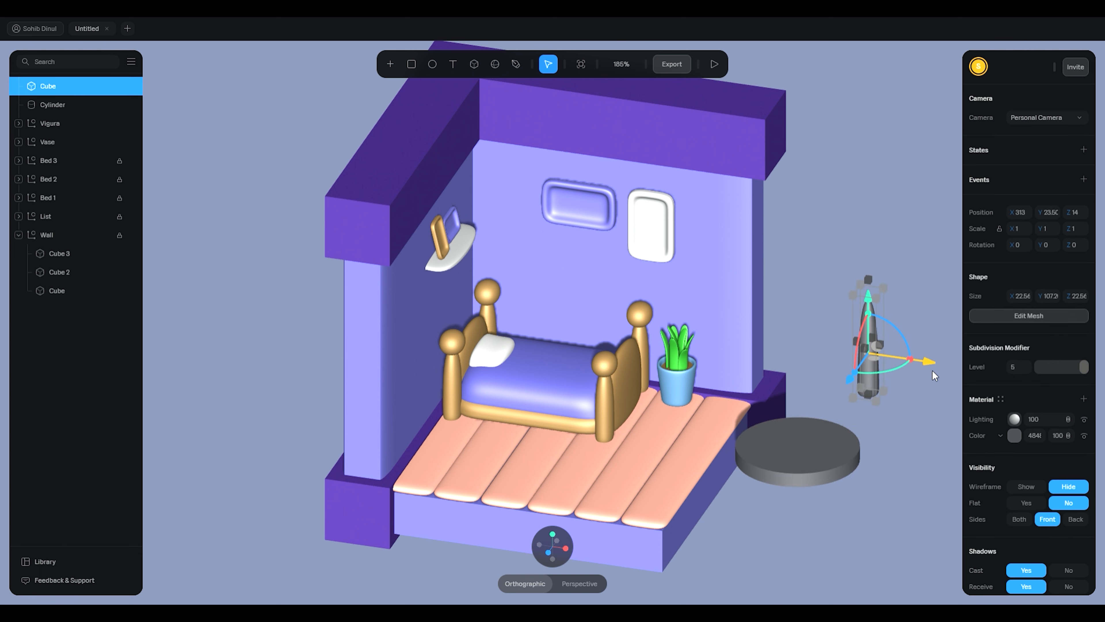
{"action": "left_click_drag", "start_coordinate": [932, 365], "coordinate": [553, 261]}
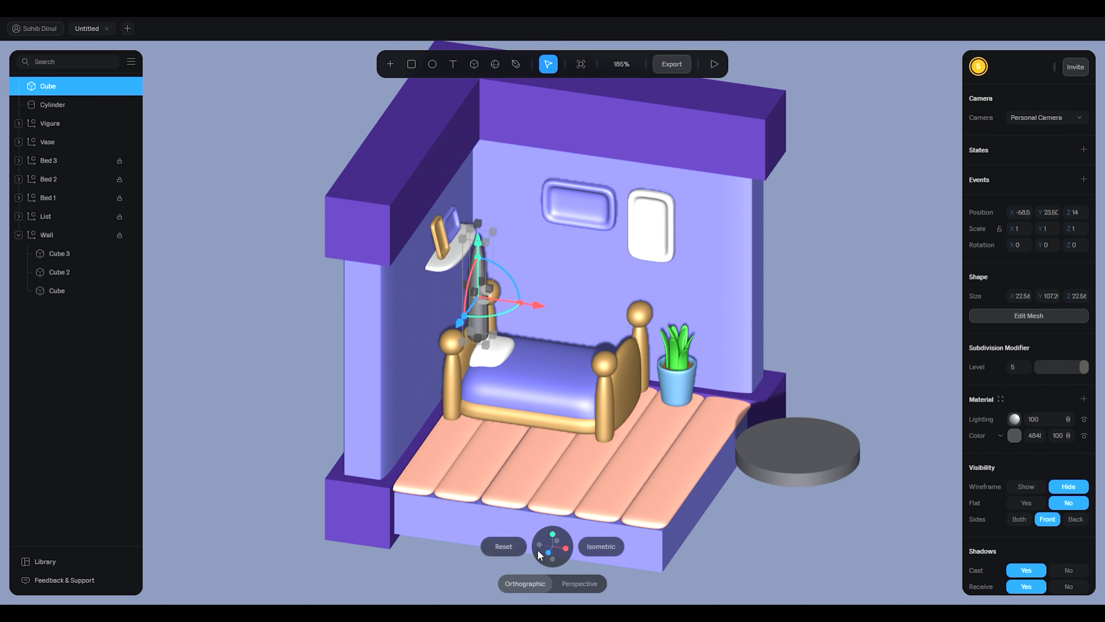
{"action": "left_click", "coordinate": [548, 552]}
{"action": "left_click_drag", "start_coordinate": [478, 237], "coordinate": [491, 345]}
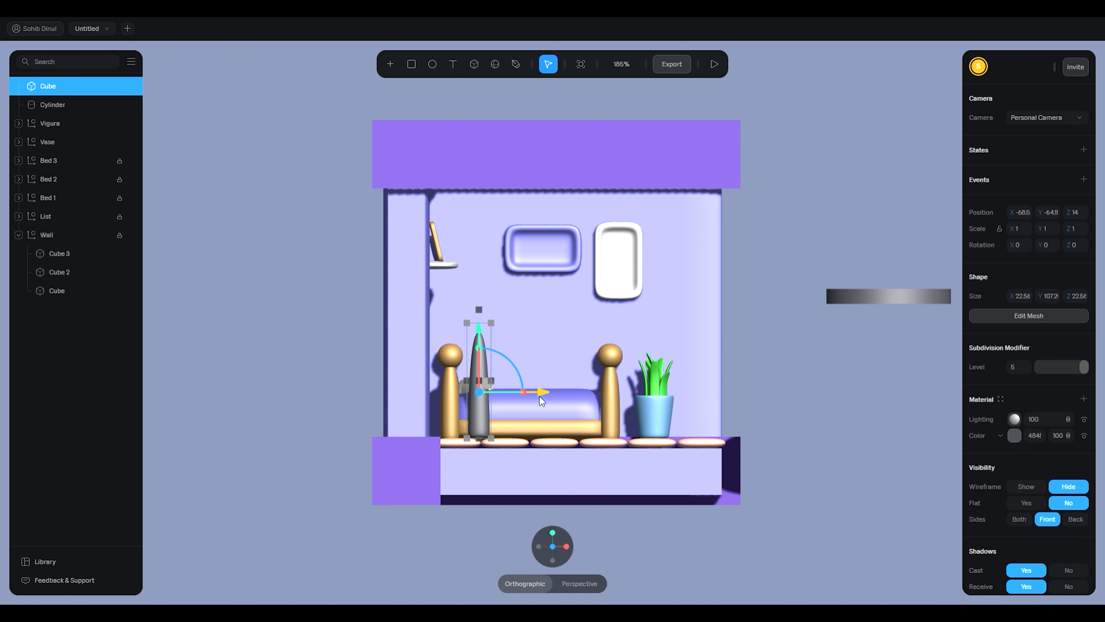
{"action": "left_click_drag", "start_coordinate": [539, 397], "coordinate": [517, 396]}
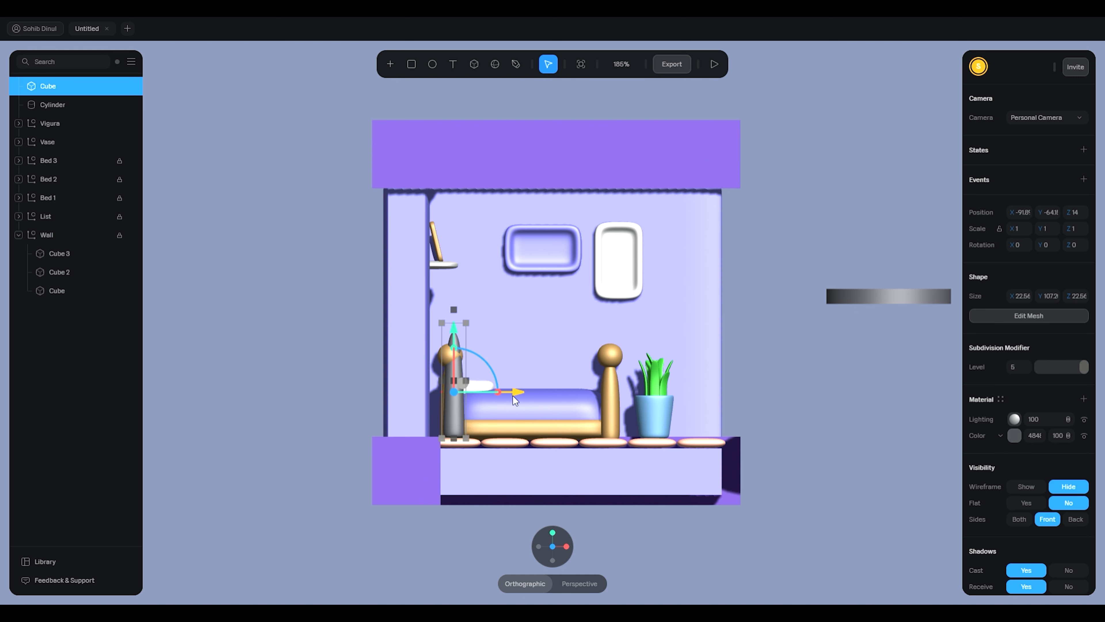
Step: Bring the leg forward beside the bed to Z about 57 and lower it to Y about -72
{"action": "scroll", "coordinate": [460, 375], "scroll_direction": "up", "scroll_amount": 5}
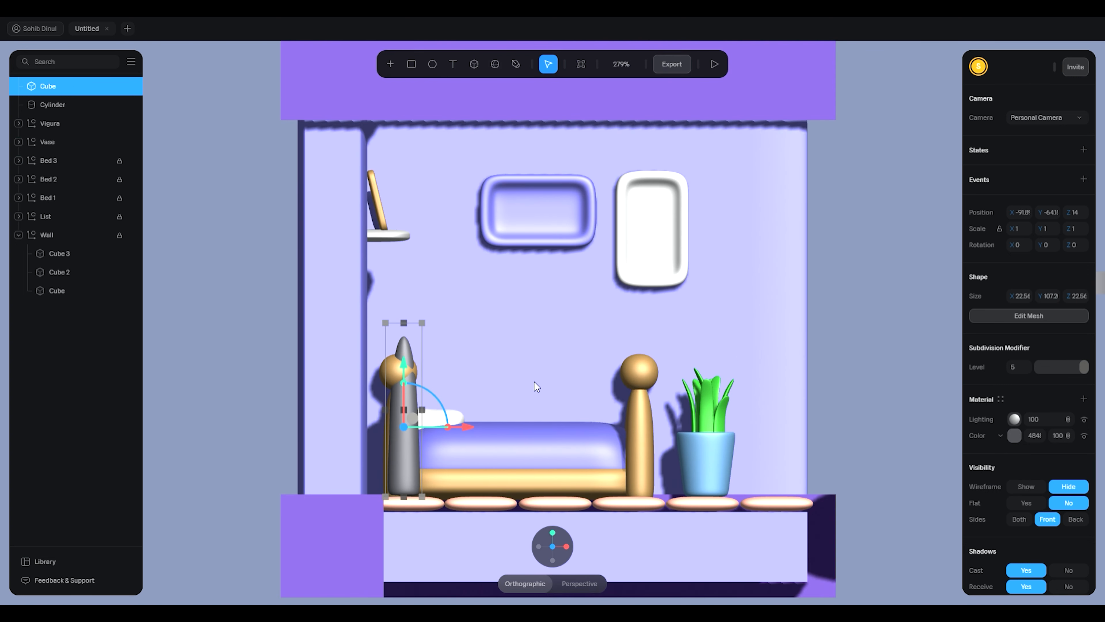
{"action": "left_click_drag", "start_coordinate": [537, 386], "coordinate": [366, 420]}
{"action": "left_click_drag", "start_coordinate": [432, 351], "coordinate": [429, 356]}
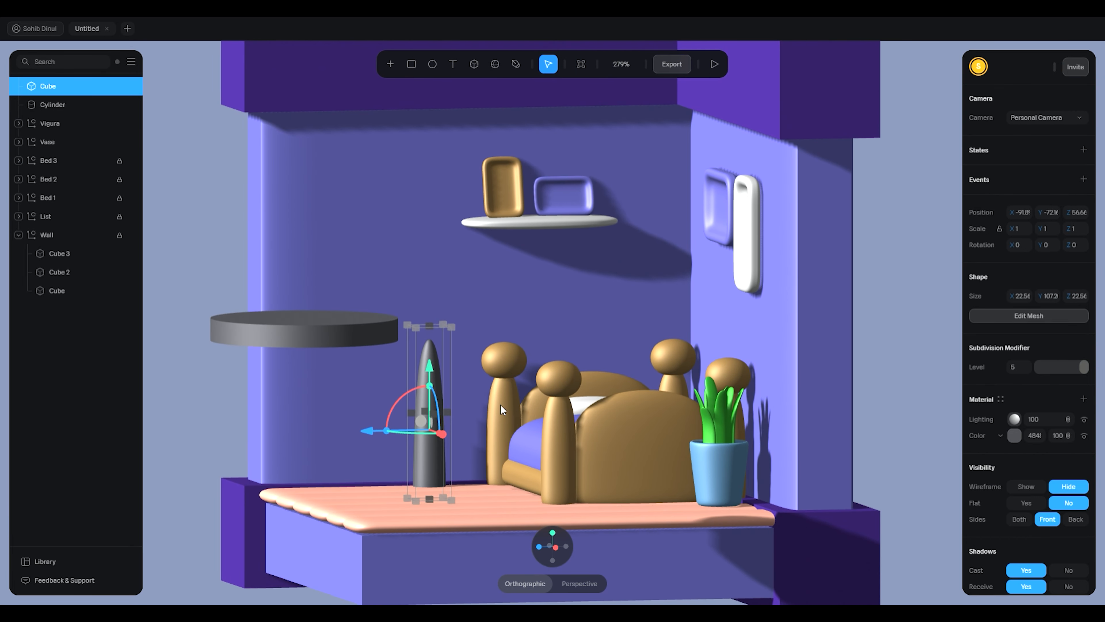
Step: Nudge the leg upward to Y about -63 so its base rests on the floor planks
{"action": "left_click_drag", "start_coordinate": [500, 404], "coordinate": [585, 423]}
{"action": "scroll", "coordinate": [453, 488], "scroll_direction": "up", "scroll_amount": 2}
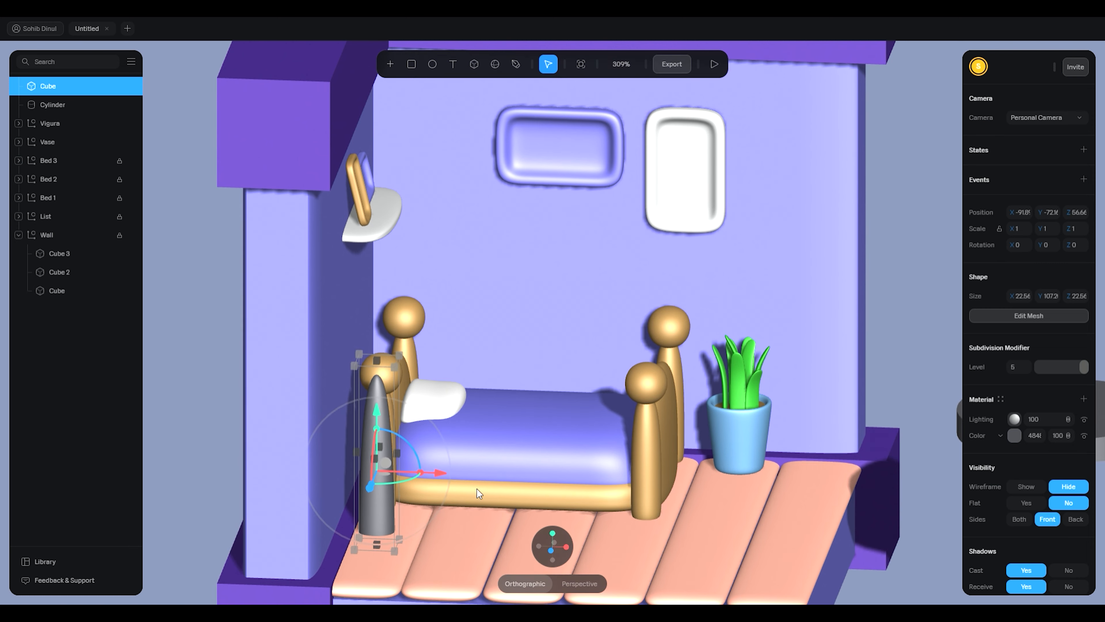
{"action": "key", "text": "Up"}
{"action": "key", "text": "Up"}
{"action": "key", "text": "Up"}
{"action": "key", "text": "Up"}
{"action": "key", "text": "Up"}
{"action": "key", "text": "Up"}
{"action": "key", "text": "Up"}
{"action": "key", "text": "Up"}
{"action": "key", "text": "Up"}
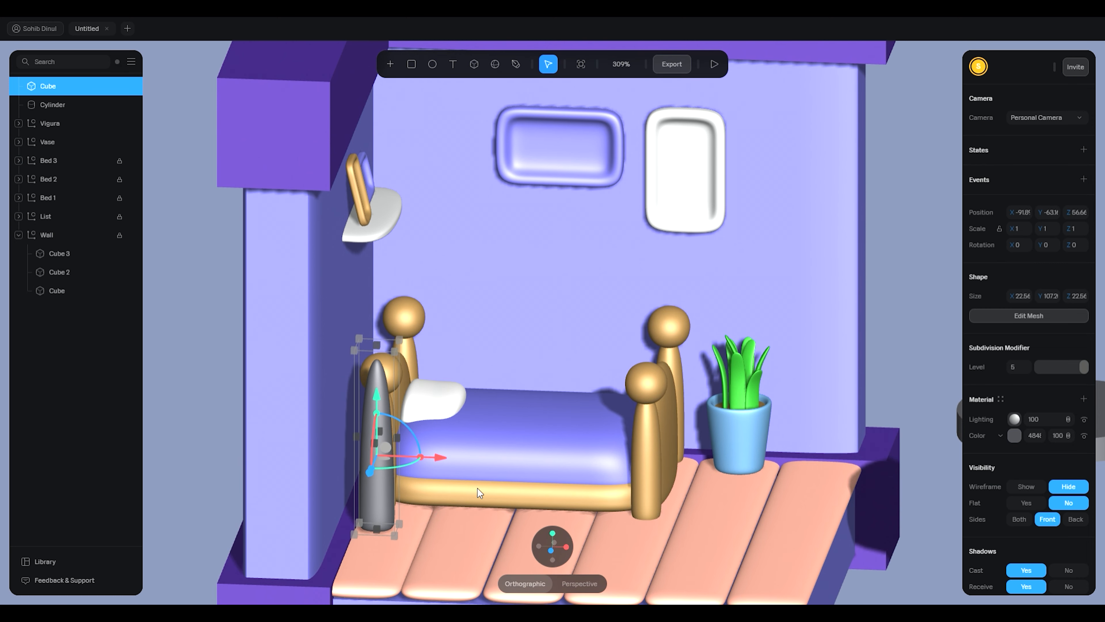
Step: Lower the leg to Y about -65 so its base meets the floor planks, checking it in the front view
{"action": "key", "text": "Down"}
{"action": "key", "text": "Down"}
{"action": "key", "text": "Down"}
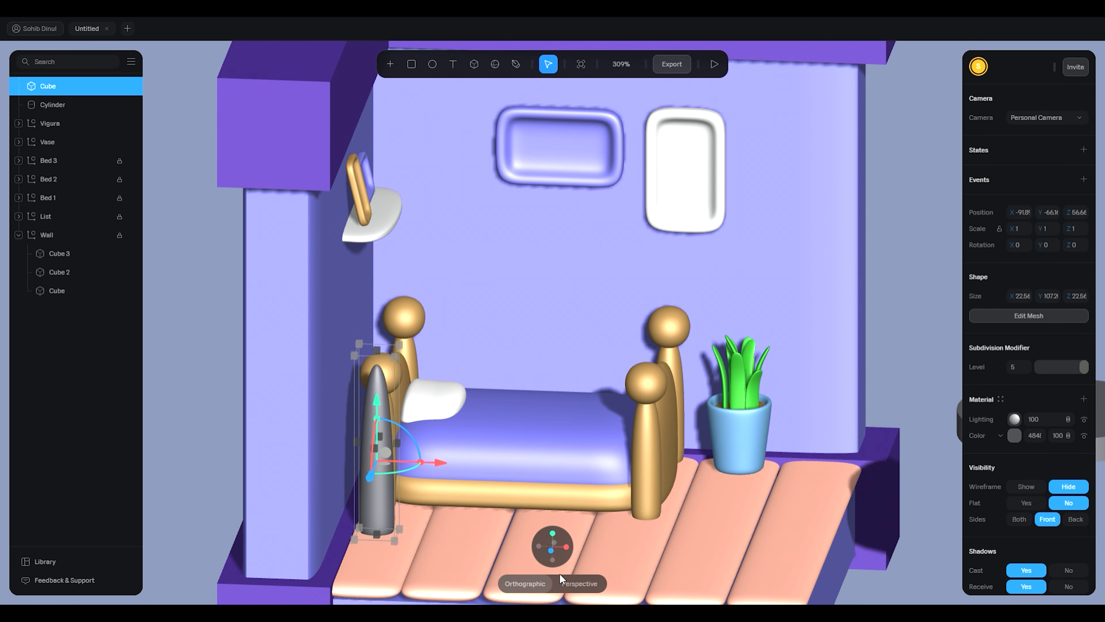
{"action": "left_click", "coordinate": [551, 551]}
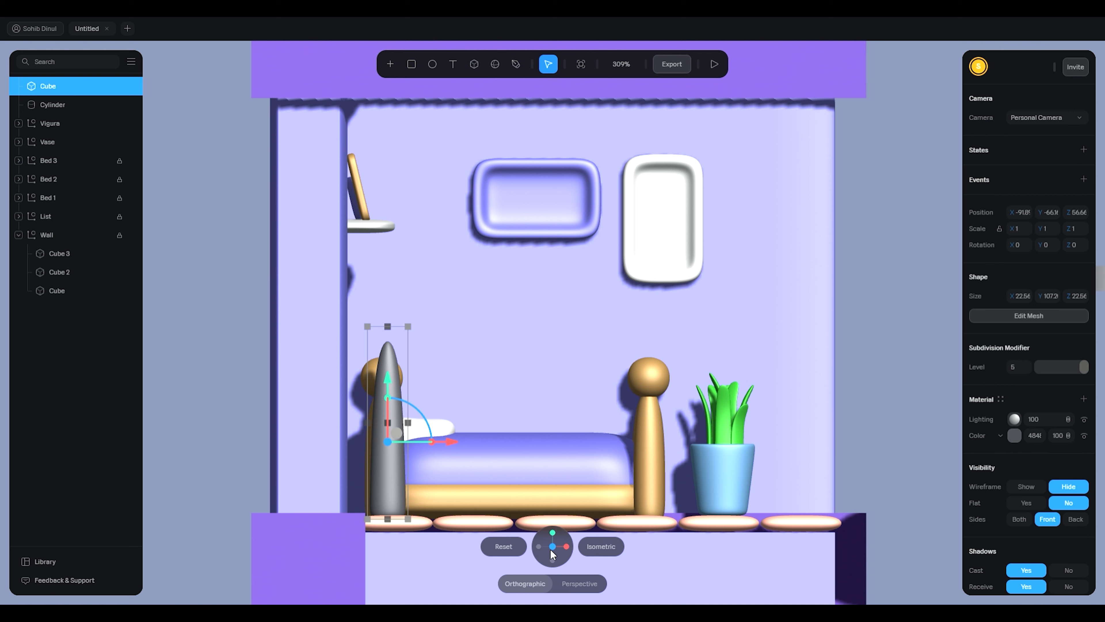
{"action": "key", "text": "Up"}
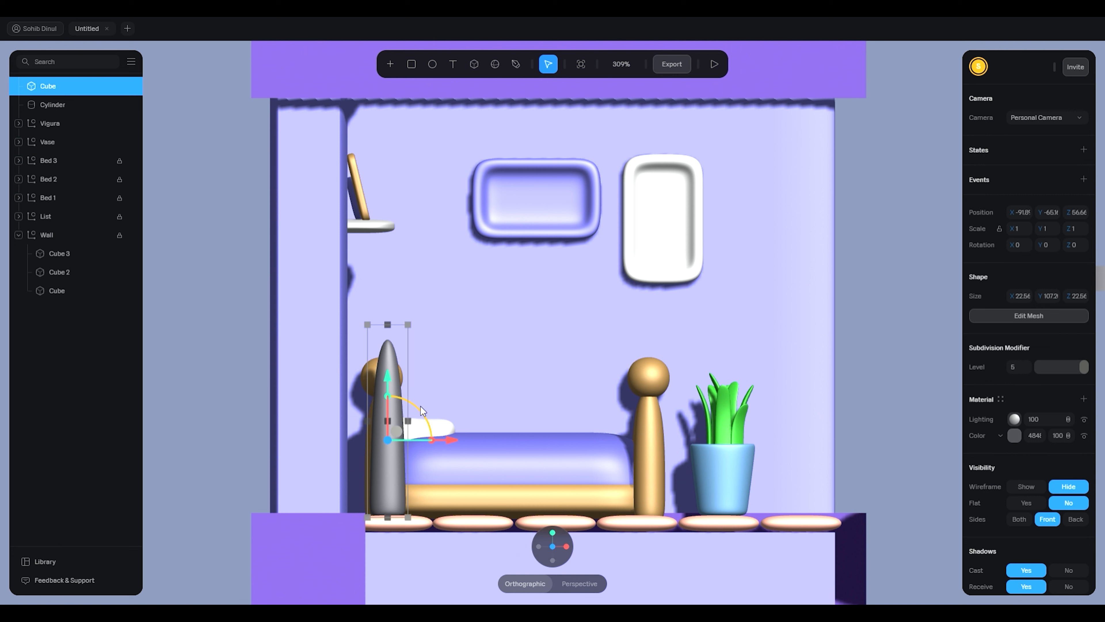
Step: Shrink the leg proportionally to a size of 12 × 58 × 12, keeping it standing on the floor
{"action": "left_click_drag", "start_coordinate": [370, 327], "coordinate": [395, 417]}
{"action": "key", "text": "ctrl+z"}
{"action": "left_click", "coordinate": [519, 441]}
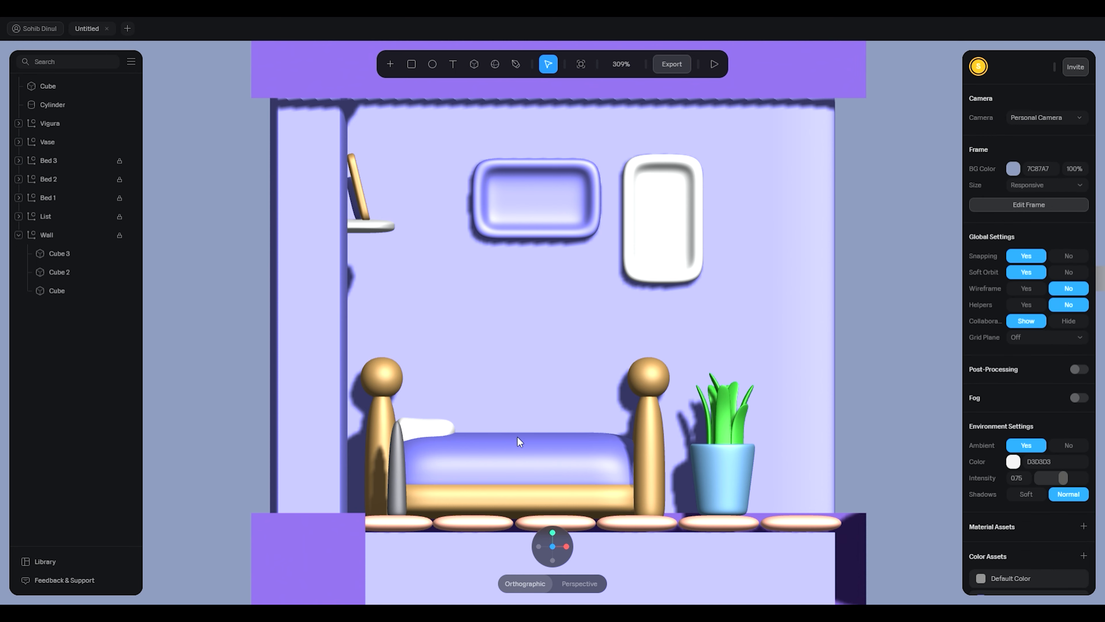
Step: Duplicate the leg forward along Z, and duplicate the resulting pair along X toward the bed to make four table legs
{"action": "left_click_drag", "start_coordinate": [468, 423], "coordinate": [419, 450], "text": "alt"}
{"action": "left_click", "coordinate": [378, 444]}
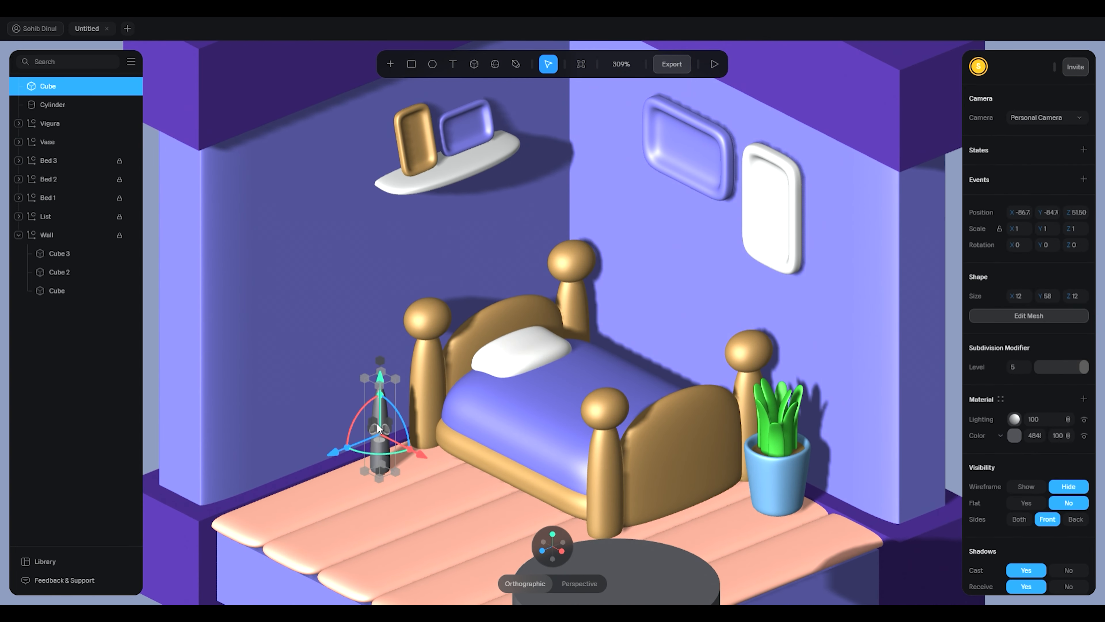
{"action": "key", "text": "ctrl+d"}
{"action": "left_click_drag", "start_coordinate": [346, 447], "coordinate": [294, 470]}
{"action": "left_click", "coordinate": [385, 407], "text": "shift"}
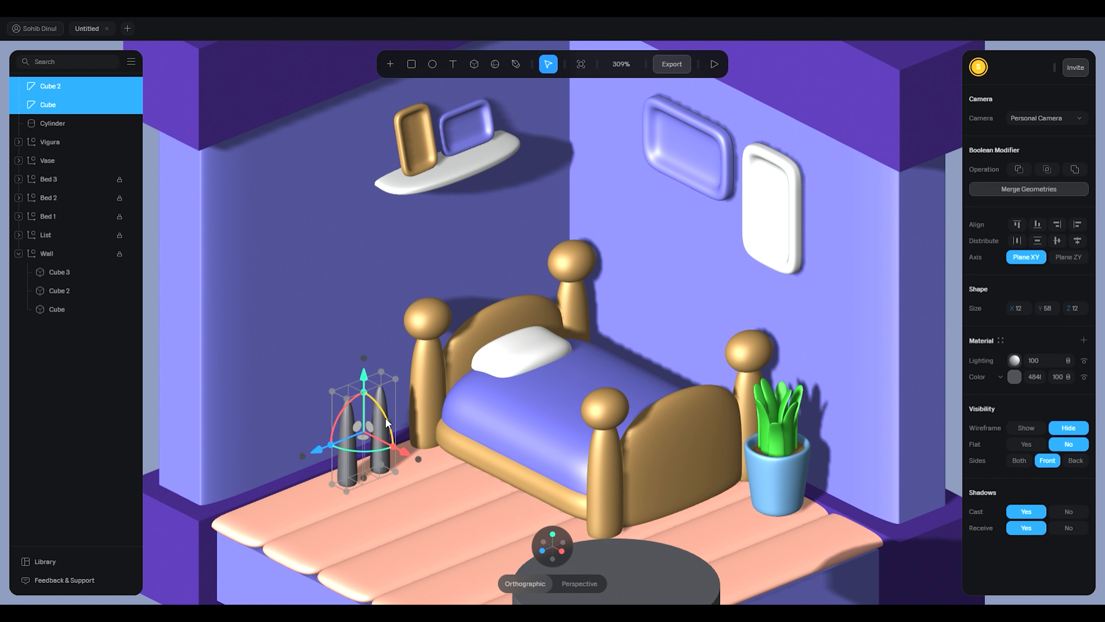
{"action": "key", "text": "ctrl+d"}
{"action": "left_click_drag", "start_coordinate": [404, 453], "coordinate": [424, 483]}
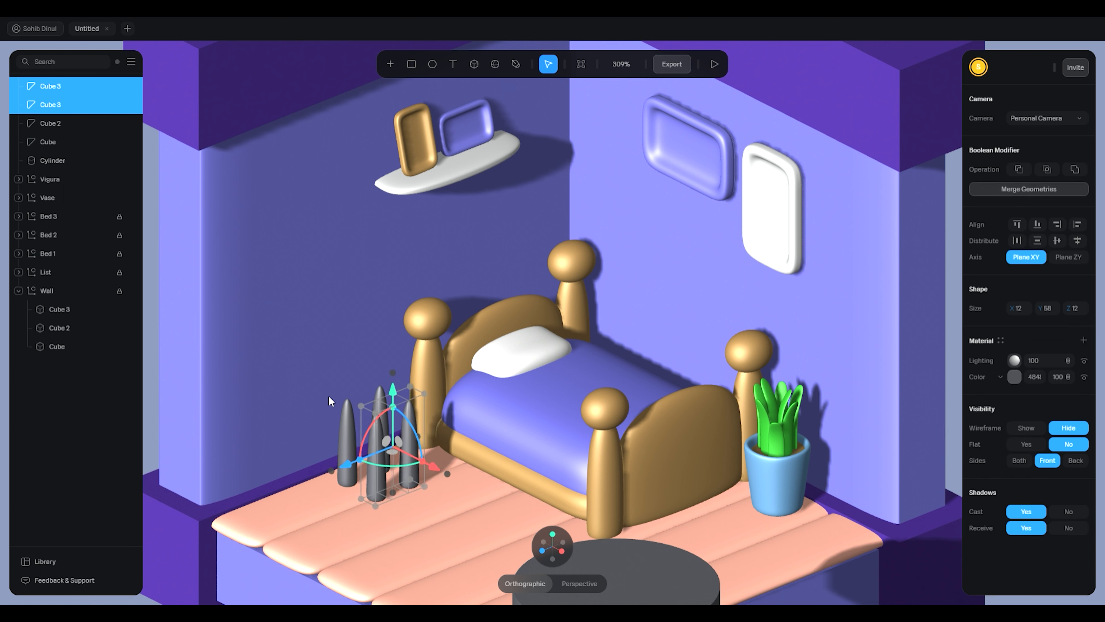
Step: Apply the light Untitled Color asset to all four table legs
{"action": "left_click", "coordinate": [69, 128], "text": "shift"}
{"action": "left_click", "coordinate": [64, 141], "text": "shift"}
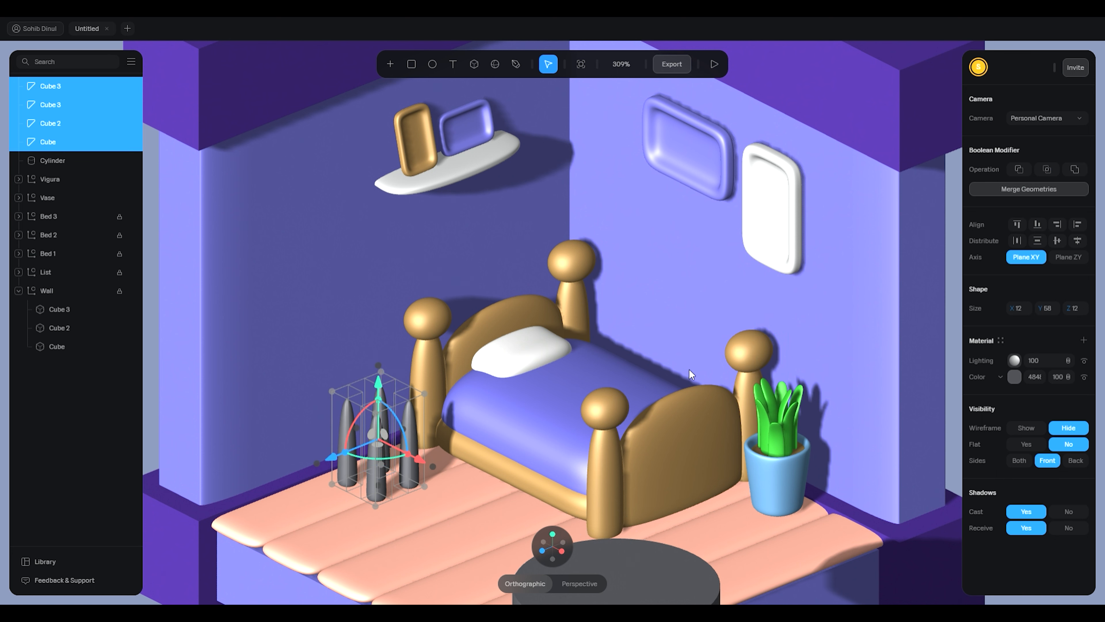
{"action": "left_click", "coordinate": [1014, 375]}
{"action": "left_click", "coordinate": [944, 283]}
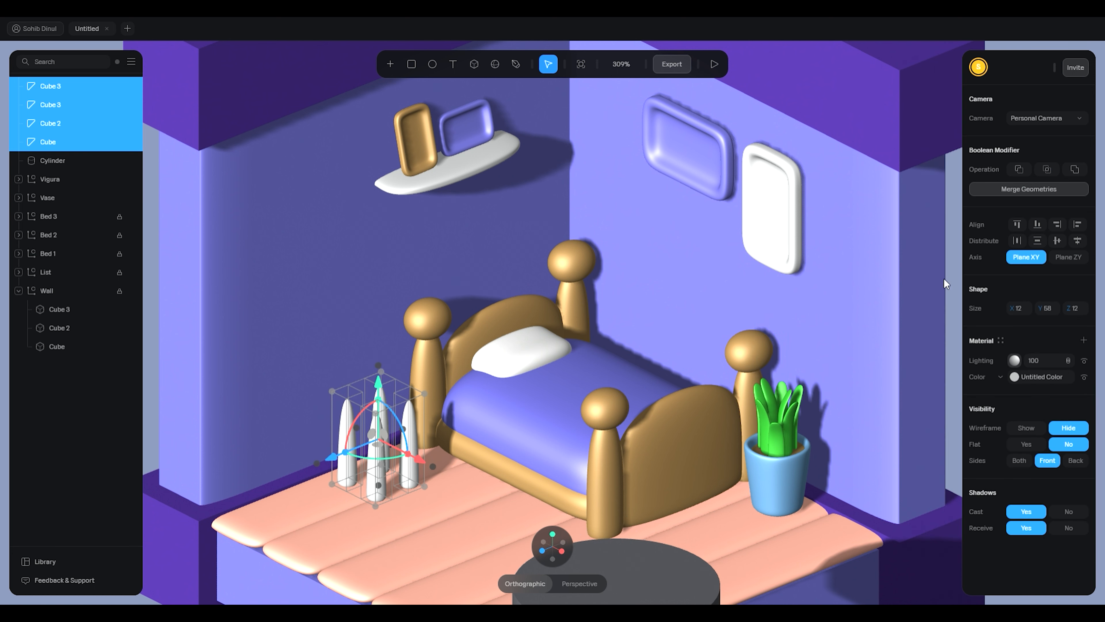
Step: Scale the set of four legs down slightly and shift it along X away from the wall
{"action": "left_click_drag", "start_coordinate": [333, 394], "coordinate": [347, 407]}
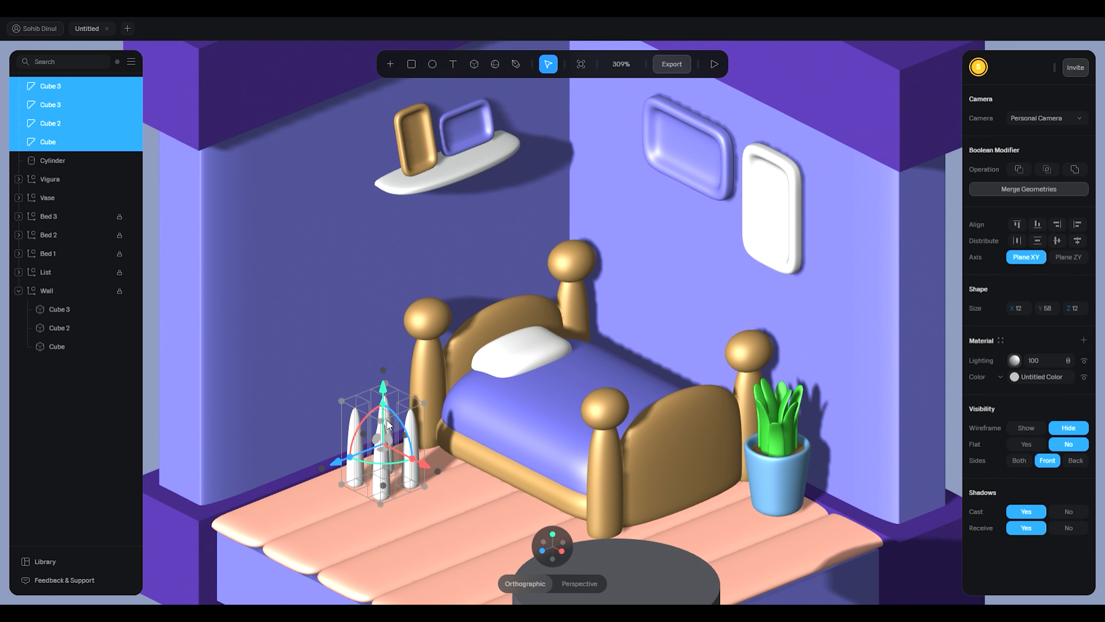
{"action": "scroll", "coordinate": [475, 435], "scroll_direction": "down", "scroll_amount": 3}
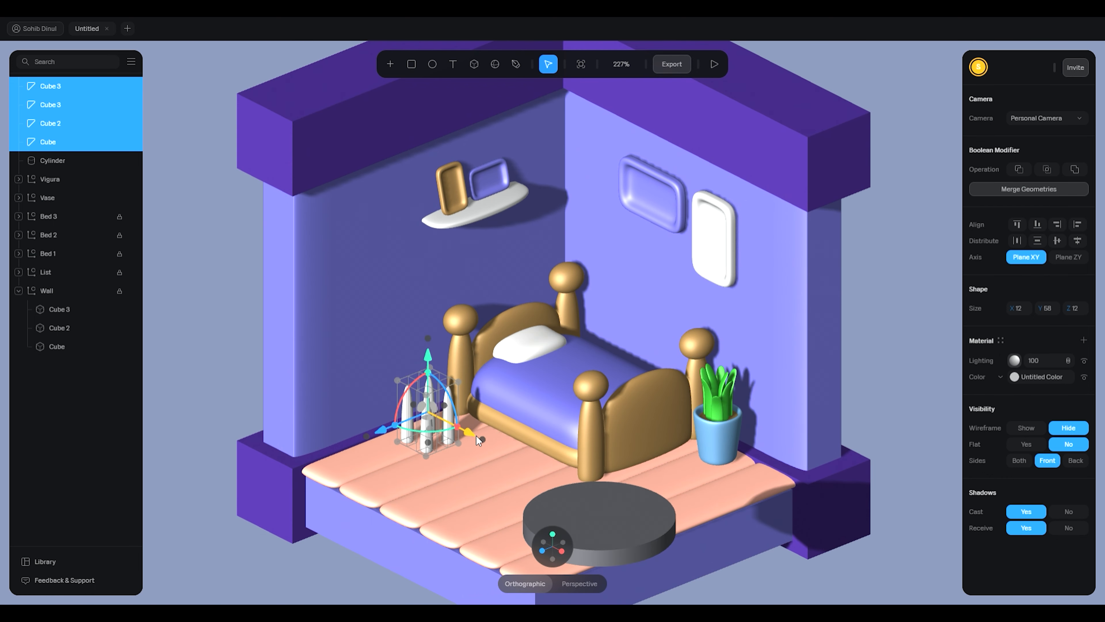
{"action": "left_click_drag", "start_coordinate": [476, 435], "coordinate": [480, 439]}
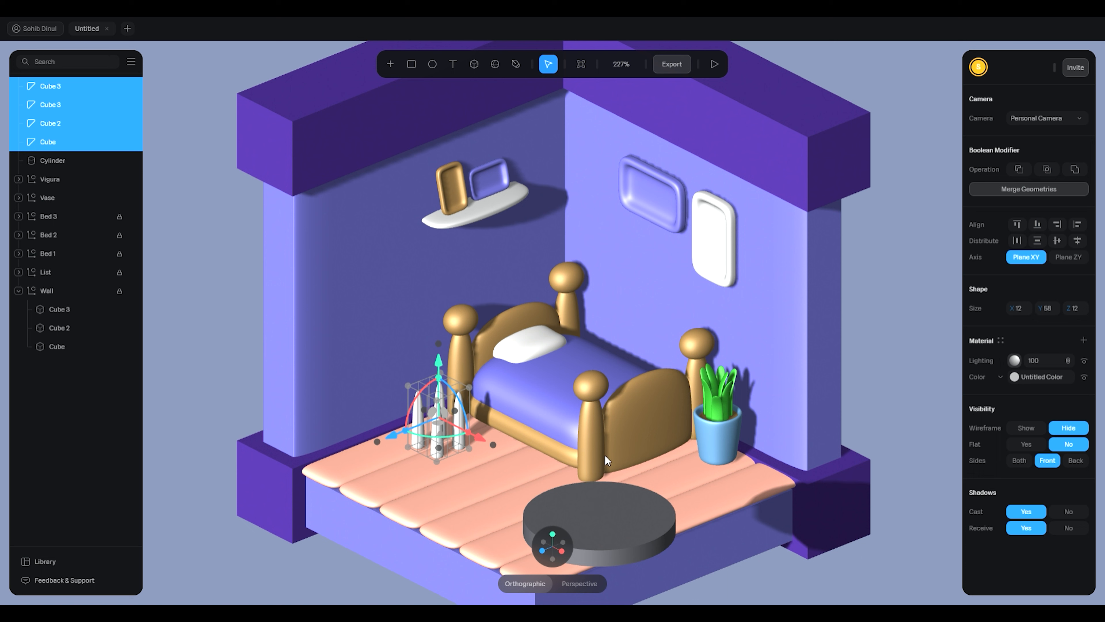
Step: Align the tabletop cylinder with the legs in the front view, at X about -66 and Y about -64
{"action": "left_click", "coordinate": [593, 511]}
{"action": "left_click_drag", "start_coordinate": [643, 515], "coordinate": [486, 359]}
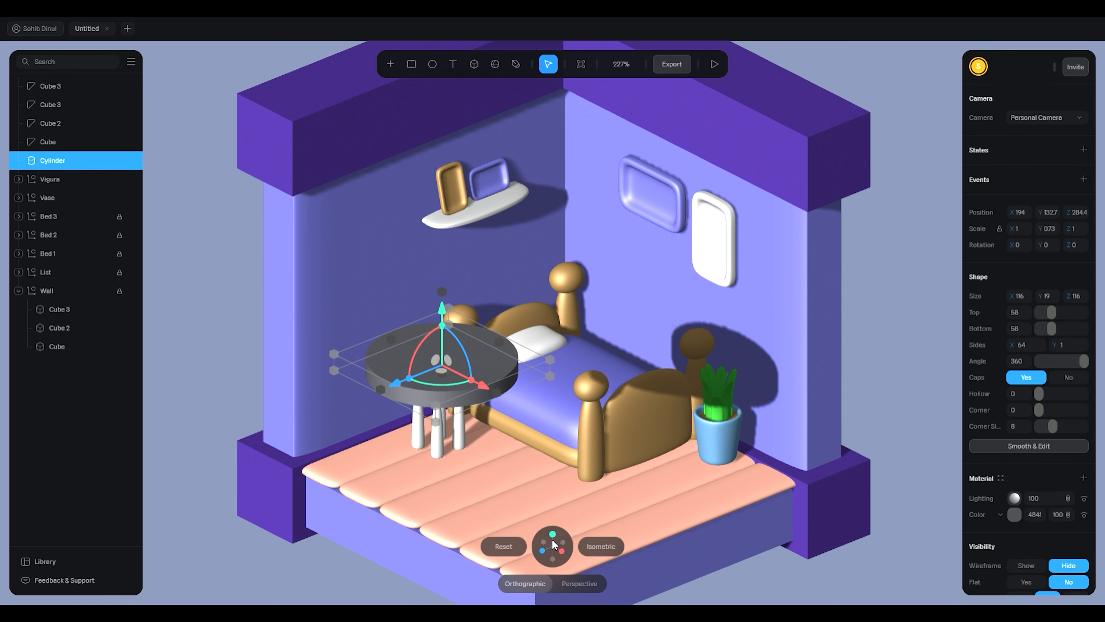
{"action": "left_click", "coordinate": [542, 549]}
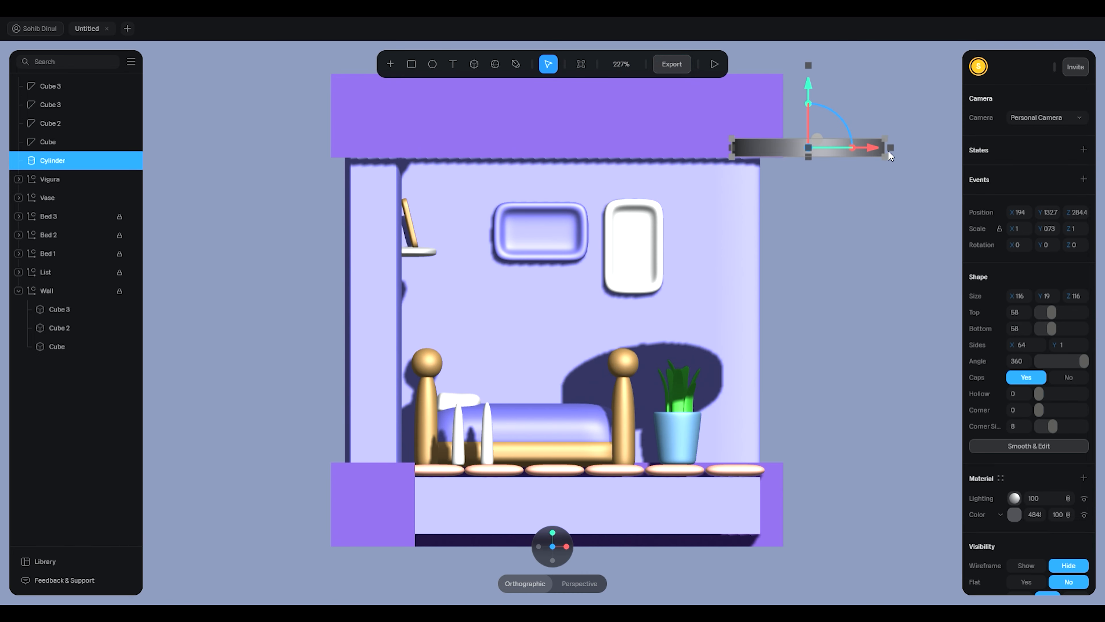
{"action": "left_click_drag", "start_coordinate": [890, 156], "coordinate": [538, 170]}
{"action": "left_click_drag", "start_coordinate": [465, 90], "coordinate": [465, 337]}
{"action": "scroll", "coordinate": [531, 410], "scroll_direction": "up", "scroll_amount": 3}
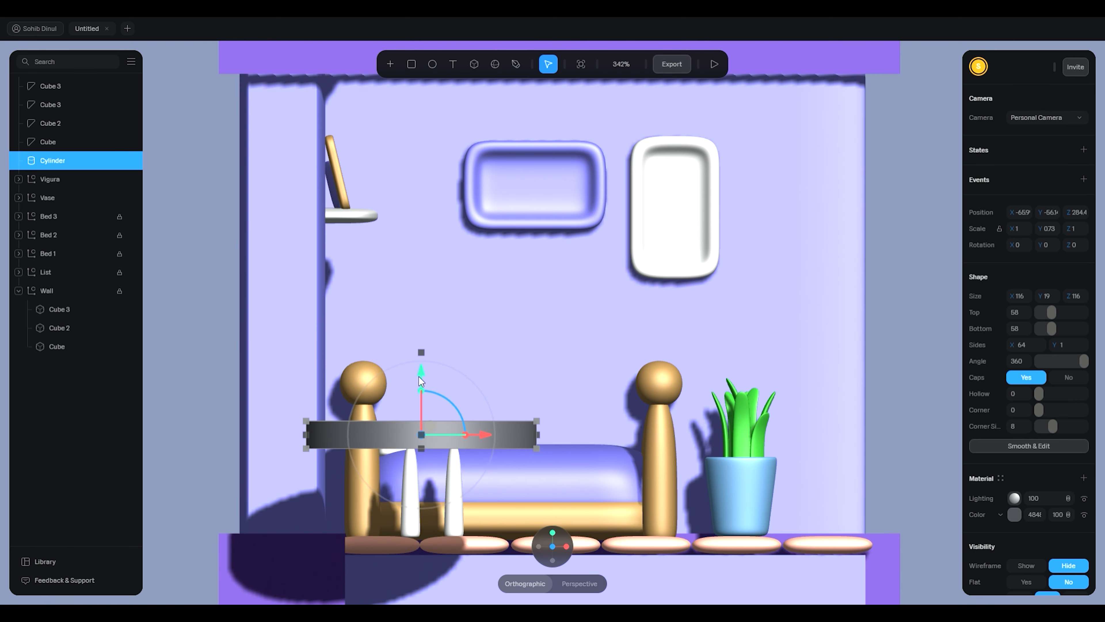
{"action": "left_click_drag", "start_coordinate": [420, 381], "coordinate": [420, 395]}
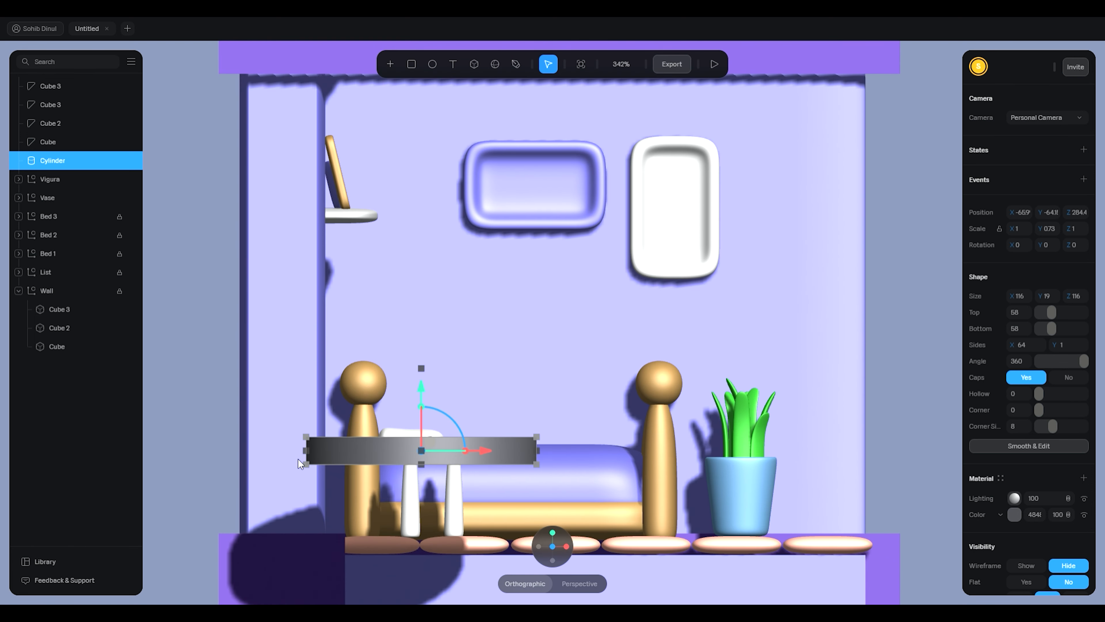
{"action": "left_click_drag", "start_coordinate": [312, 455], "coordinate": [389, 454]}
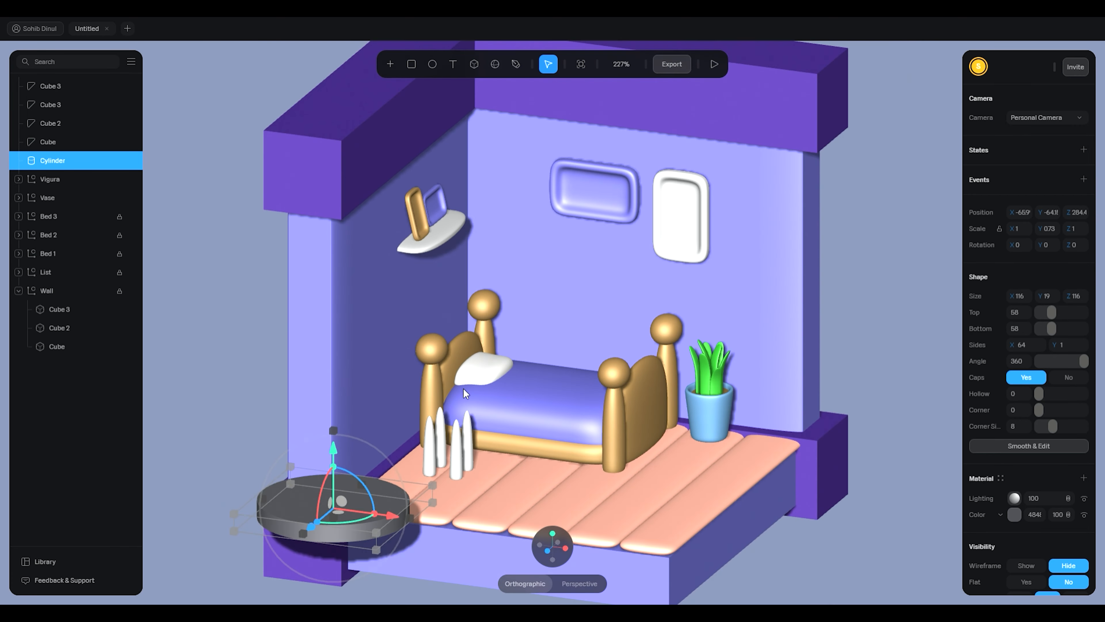
Step: Bring the tabletop cylinder into the room above the legs, at X about -71, Y 0 and Z about 67
{"action": "left_click_drag", "start_coordinate": [463, 392], "coordinate": [417, 483]}
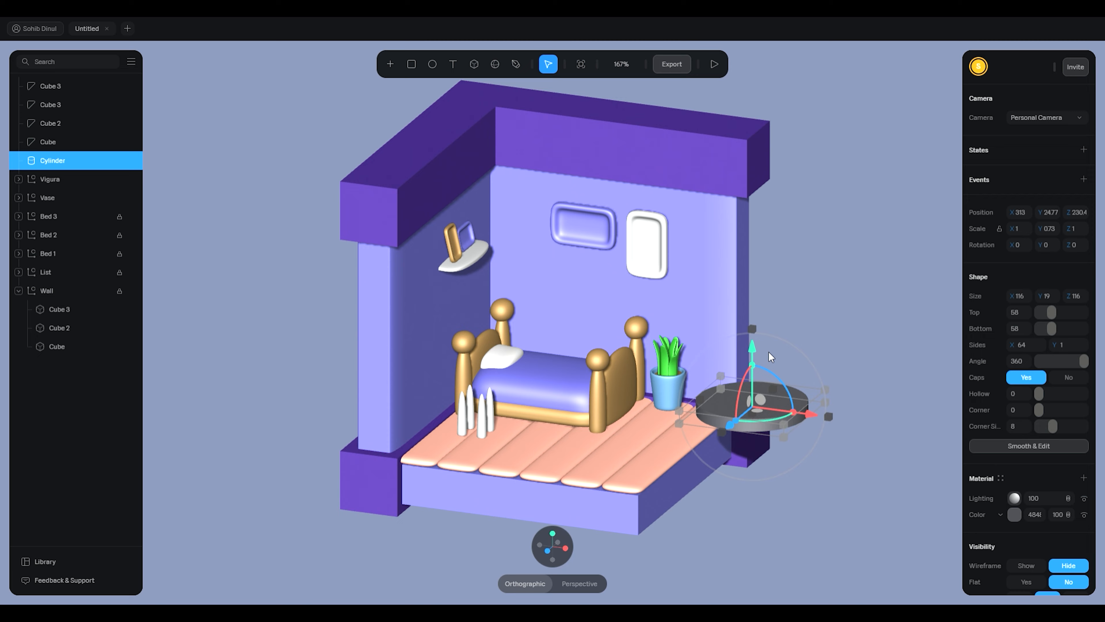
{"action": "middle_click_drag", "start_coordinate": [768, 351], "coordinate": [741, 366]}
{"action": "left_click_drag", "start_coordinate": [361, 504], "coordinate": [533, 231]}
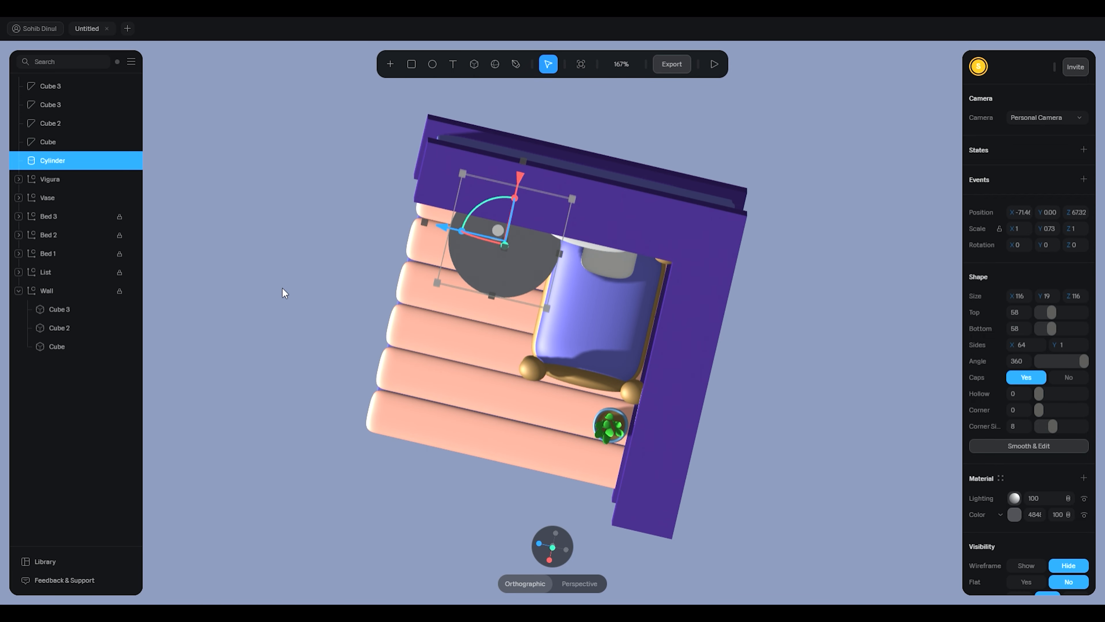
{"action": "left_click", "coordinate": [282, 289]}
{"action": "middle_click_drag", "start_coordinate": [390, 333], "coordinate": [420, 252]}
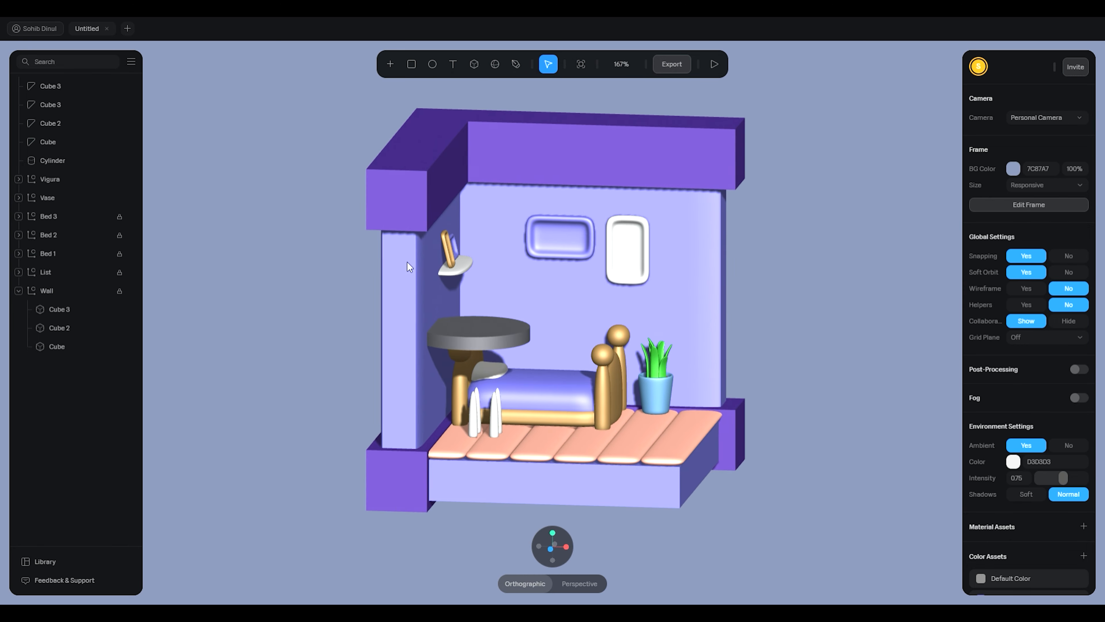
{"action": "left_click", "coordinate": [492, 320]}
{"action": "left_click", "coordinate": [492, 320]}
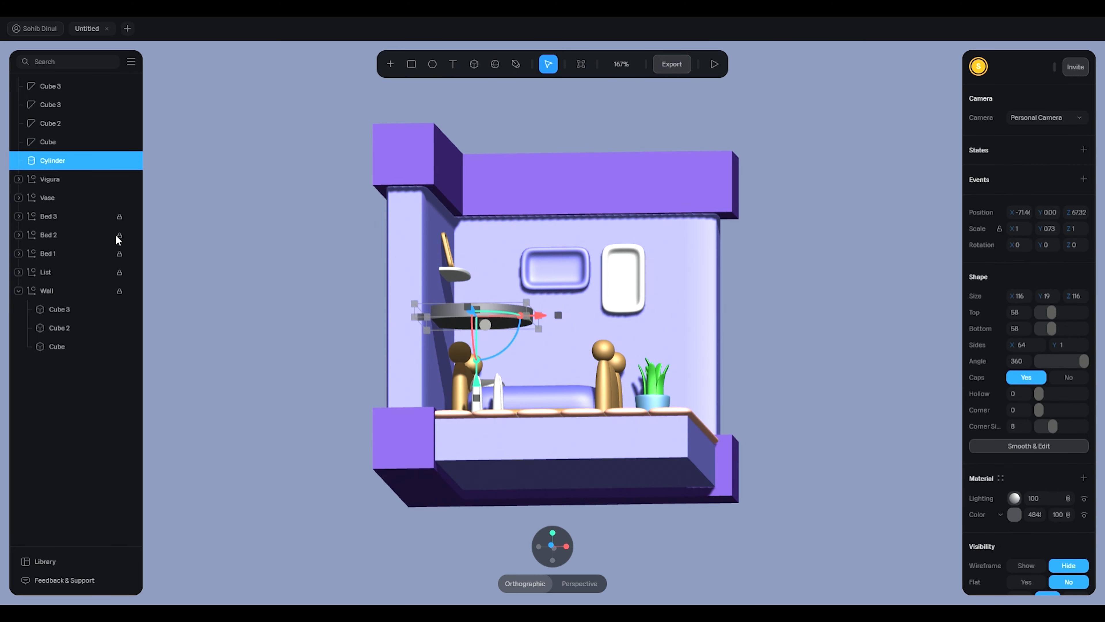
Step: Group the four table legs and name the group Meja
{"action": "left_click", "coordinate": [75, 140]}
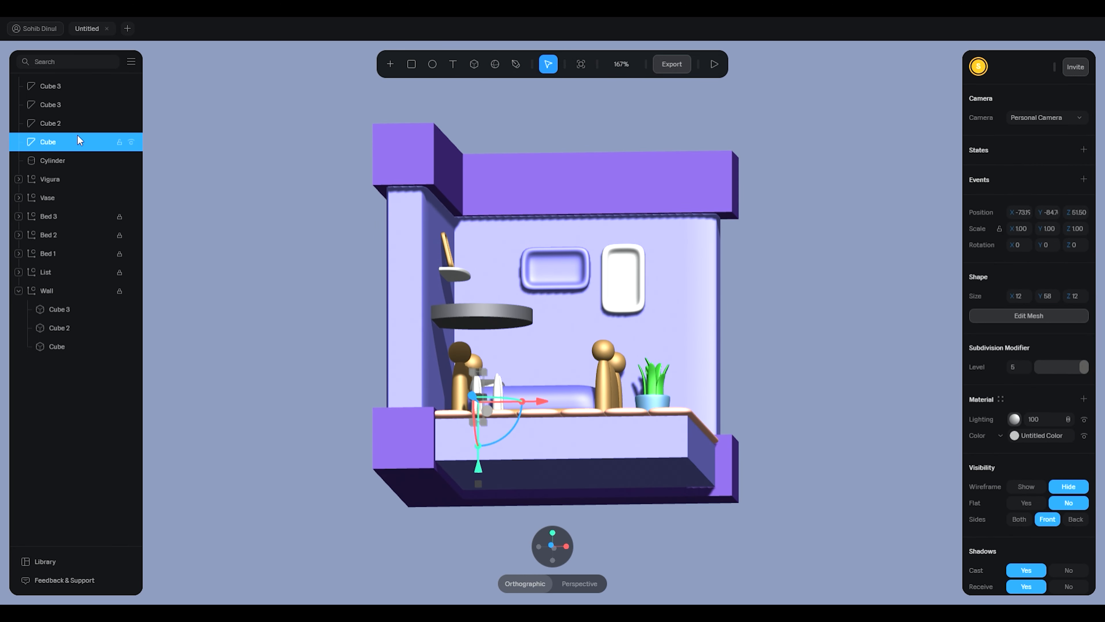
{"action": "left_click", "coordinate": [63, 105], "text": "shift"}
{"action": "left_click", "coordinate": [61, 88], "text": "shift"}
{"action": "key", "text": "ctrl+g"}
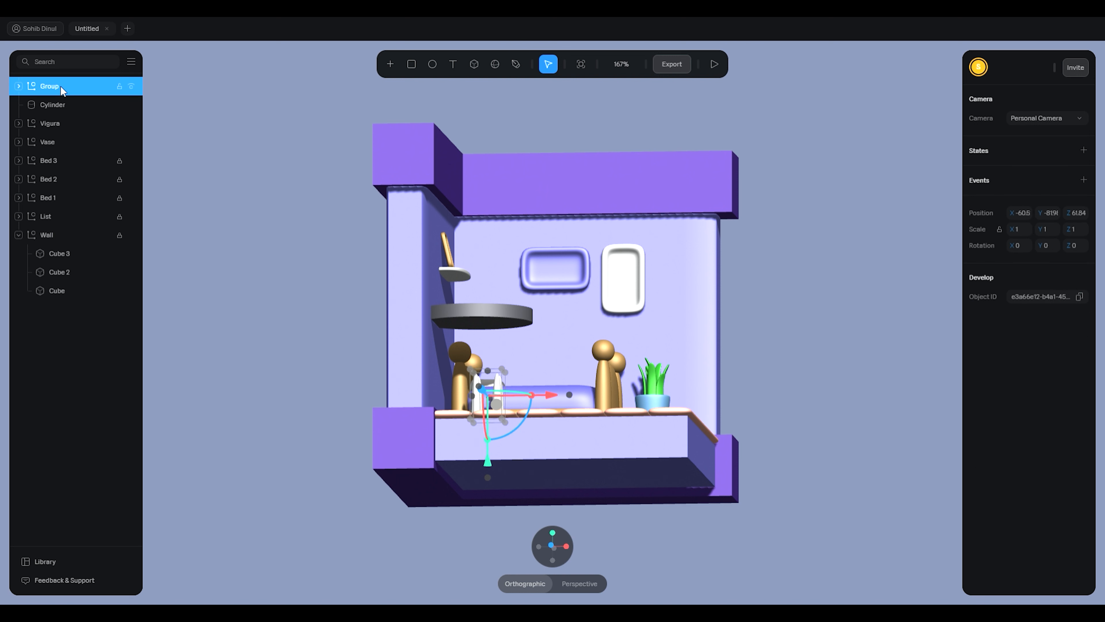
{"action": "double_click", "coordinate": [61, 87]}
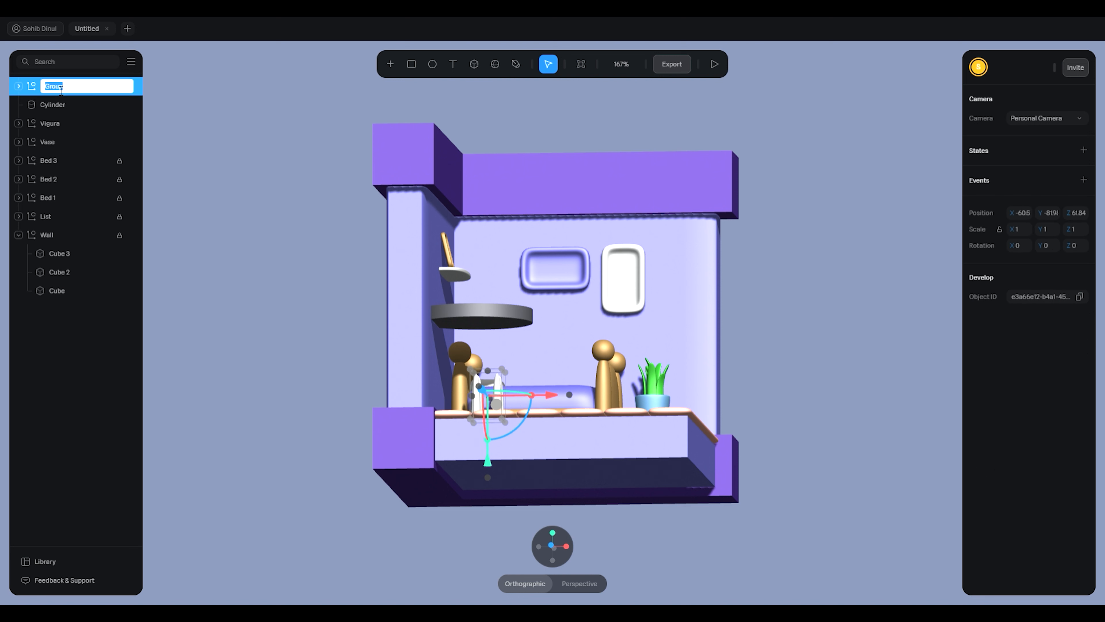
{"action": "left_click", "coordinate": [161, 146]}
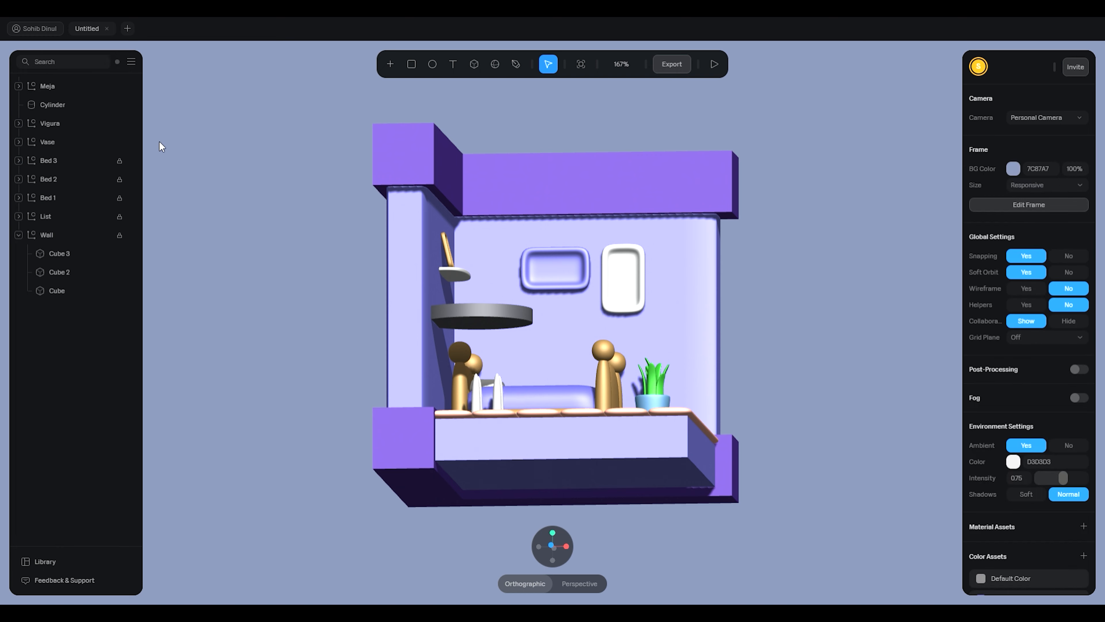
Step: Center the tabletop cylinder over the legs and lower it onto them, at X about -58, Y about -56 and Z about 62
{"action": "scroll", "coordinate": [464, 406], "scroll_direction": "down", "scroll_amount": 3}
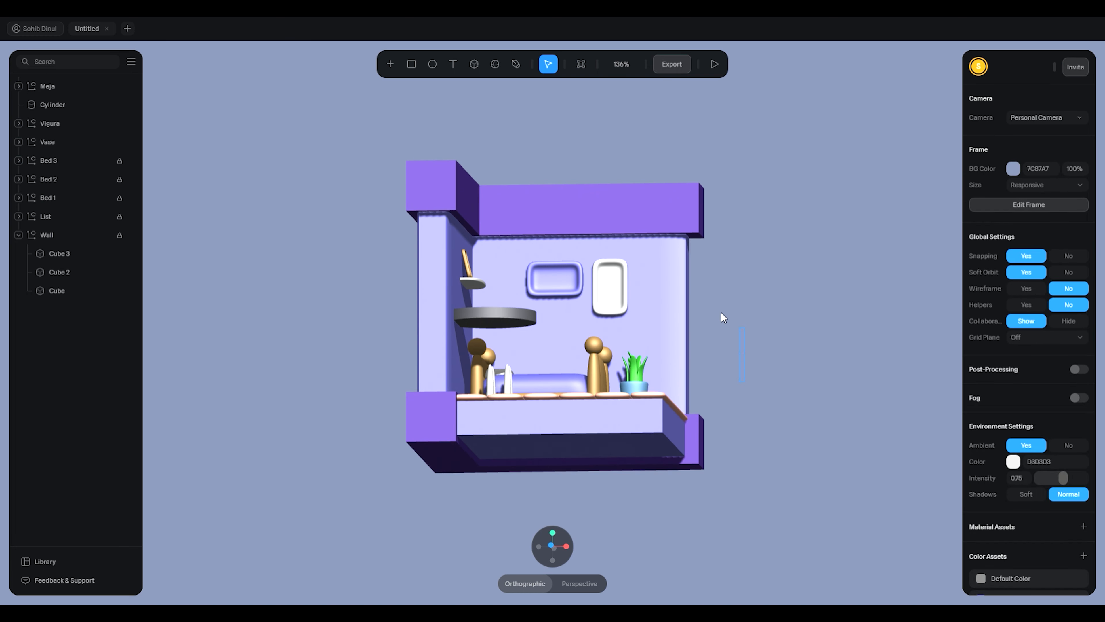
{"action": "left_click_drag", "start_coordinate": [743, 279], "coordinate": [738, 328]}
{"action": "left_click", "coordinate": [495, 341]}
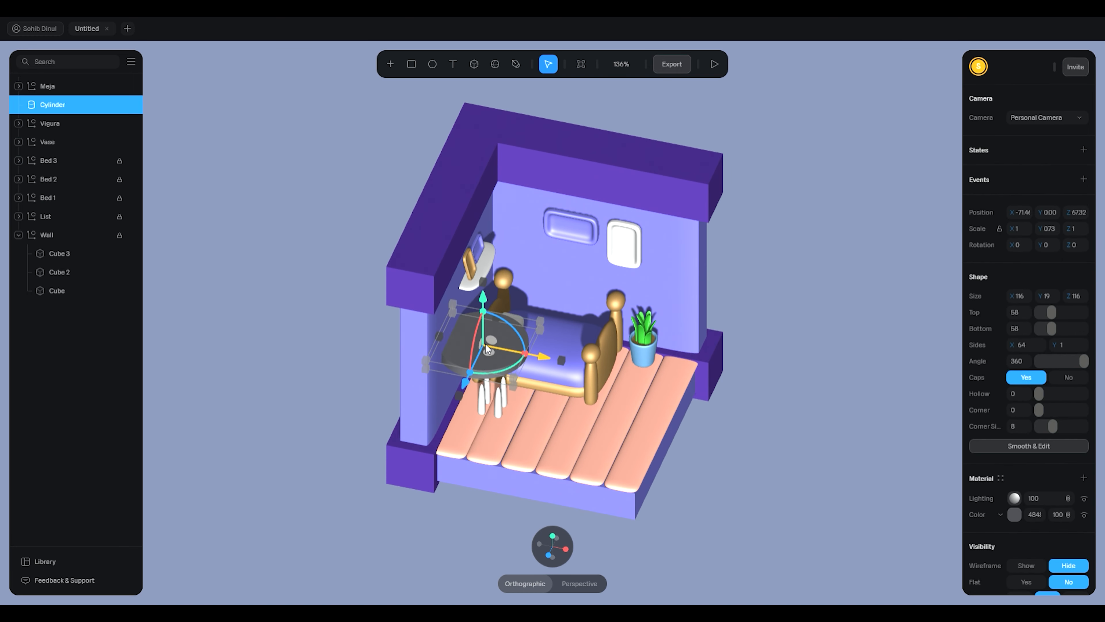
{"action": "left_click_drag", "start_coordinate": [524, 339], "coordinate": [526, 344]}
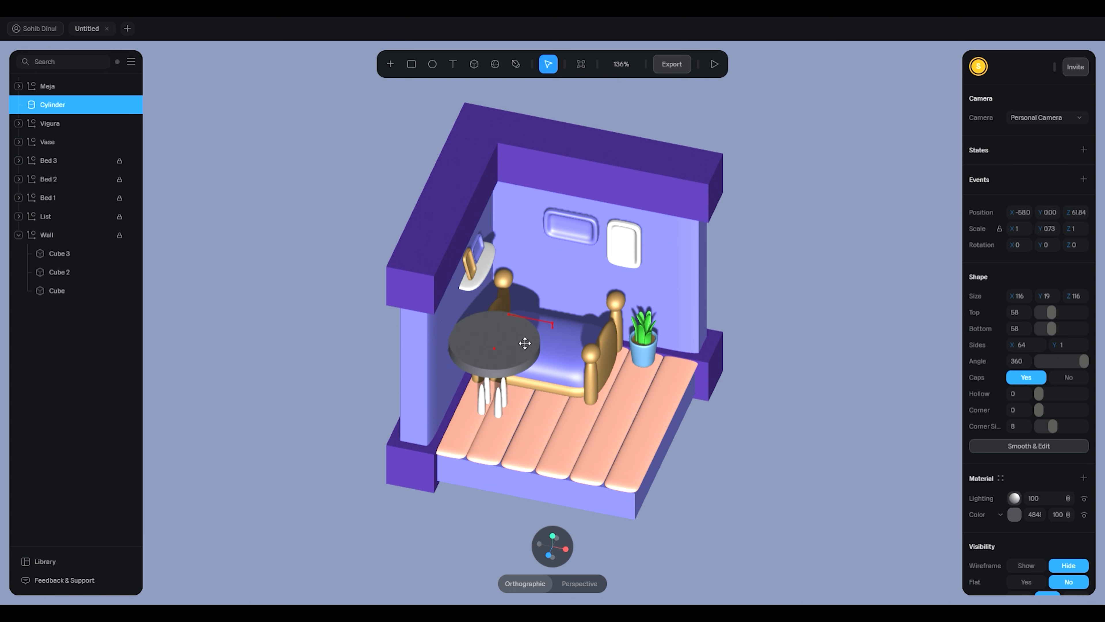
{"action": "left_click_drag", "start_coordinate": [495, 320], "coordinate": [496, 334]}
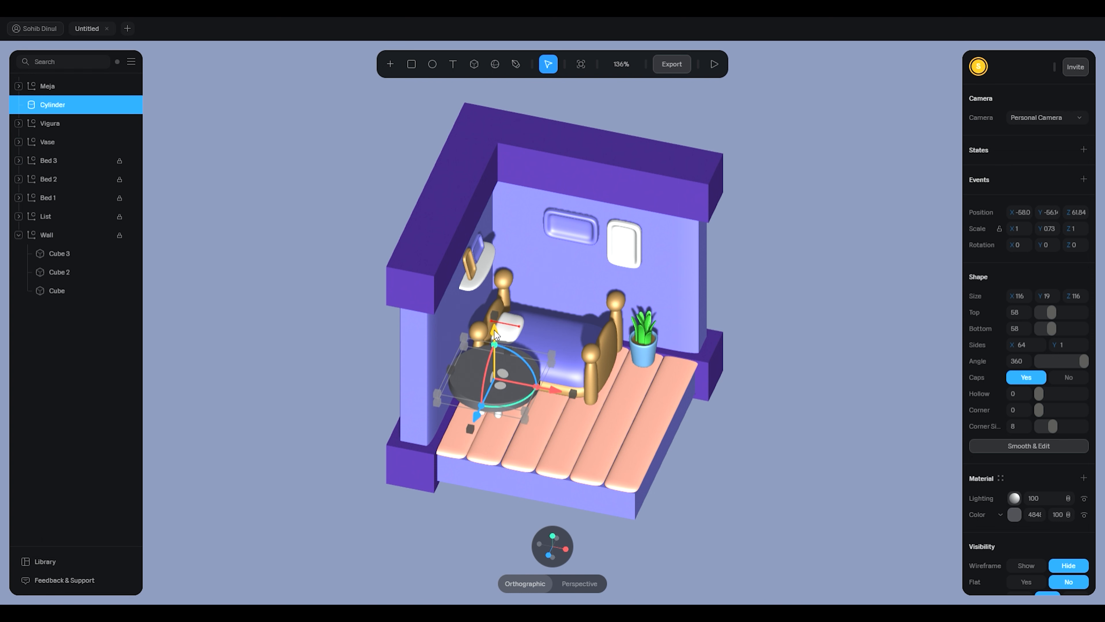
Step: Scale the tabletop cylinder down to about 0.47 × 0.34 × 0.47 and shift it along X to about -60
{"action": "left_click", "coordinate": [694, 403]}
{"action": "left_click", "coordinate": [531, 389]}
{"action": "left_click_drag", "start_coordinate": [533, 388], "coordinate": [502, 417]}
{"action": "left_click", "coordinate": [531, 422]}
{"action": "scroll", "coordinate": [527, 419], "scroll_direction": "up", "scroll_amount": 6}
{"action": "left_click", "coordinate": [484, 414]}
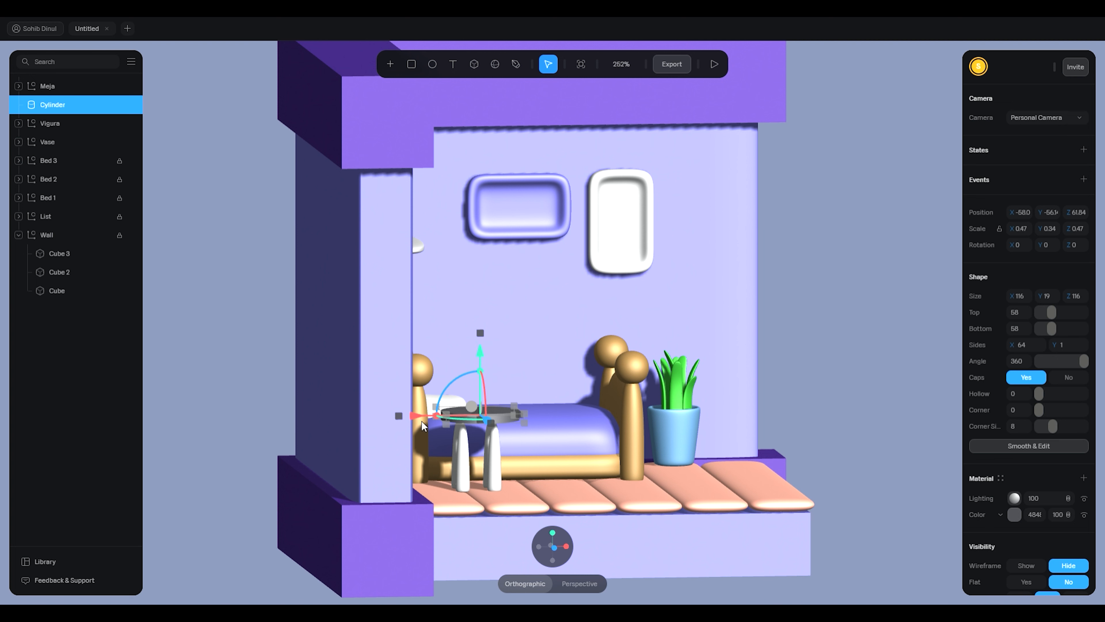
{"action": "left_click", "coordinate": [592, 425]}
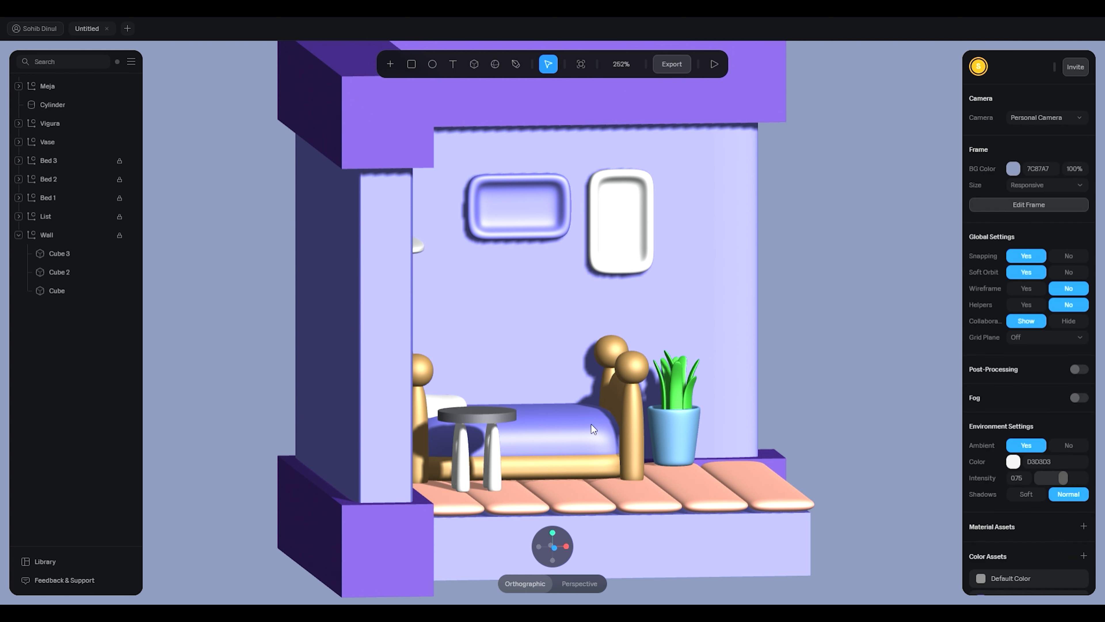
Step: Try lowering the tabletop cylinder to Y about -64 in the front view, and undo the move
{"action": "left_click", "coordinate": [553, 547]}
{"action": "left_click", "coordinate": [467, 406]}
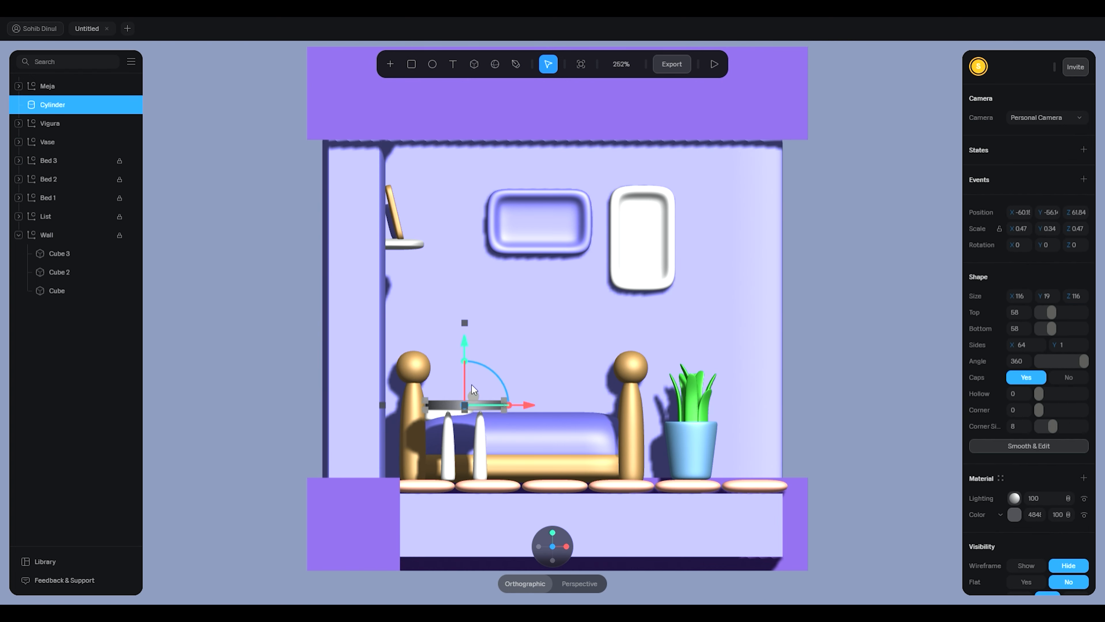
{"action": "left_click_drag", "start_coordinate": [466, 346], "coordinate": [465, 356]}
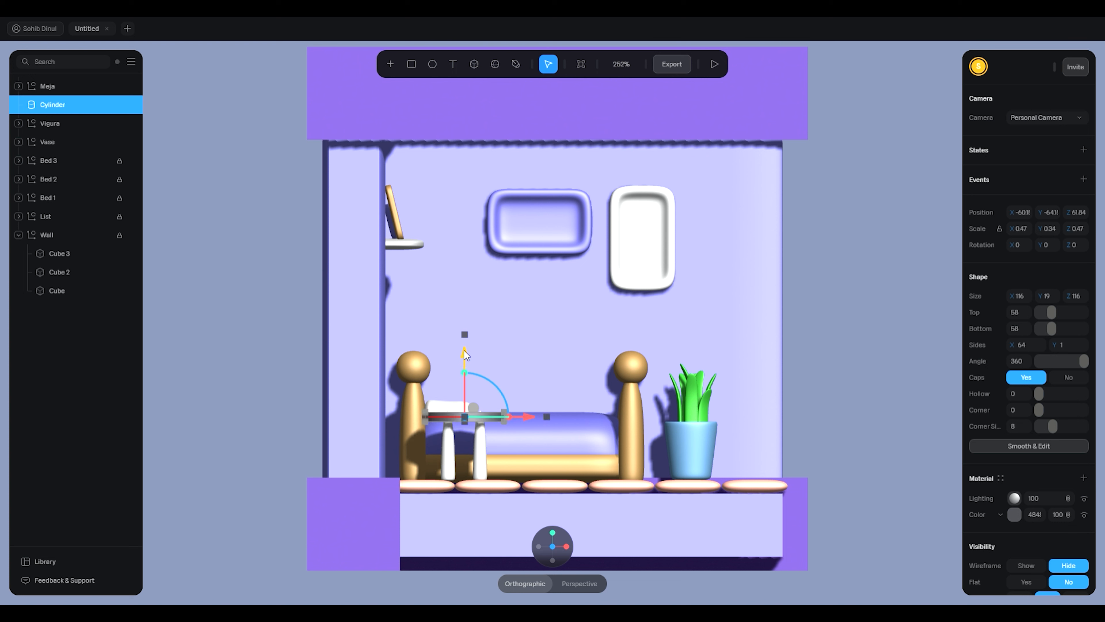
{"action": "key", "text": "ctrl+z"}
Step: Shorten the Meja leg group vertically to a Y scale of about 0.78
{"action": "left_click", "coordinate": [477, 435]}
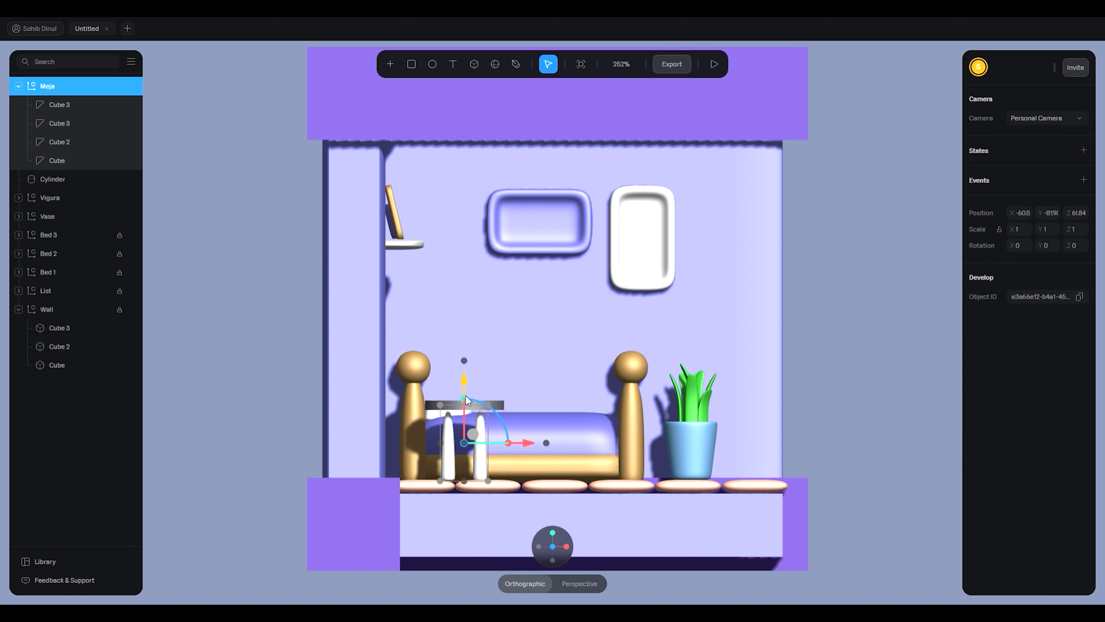
{"action": "left_click", "coordinate": [465, 404]}
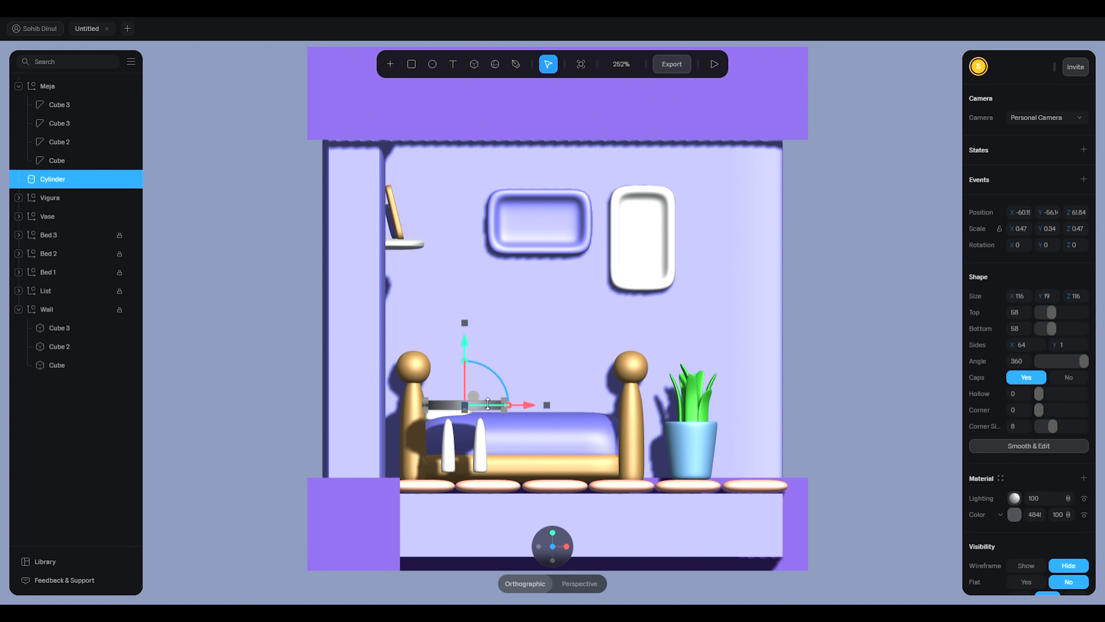
{"action": "left_click", "coordinate": [483, 433]}
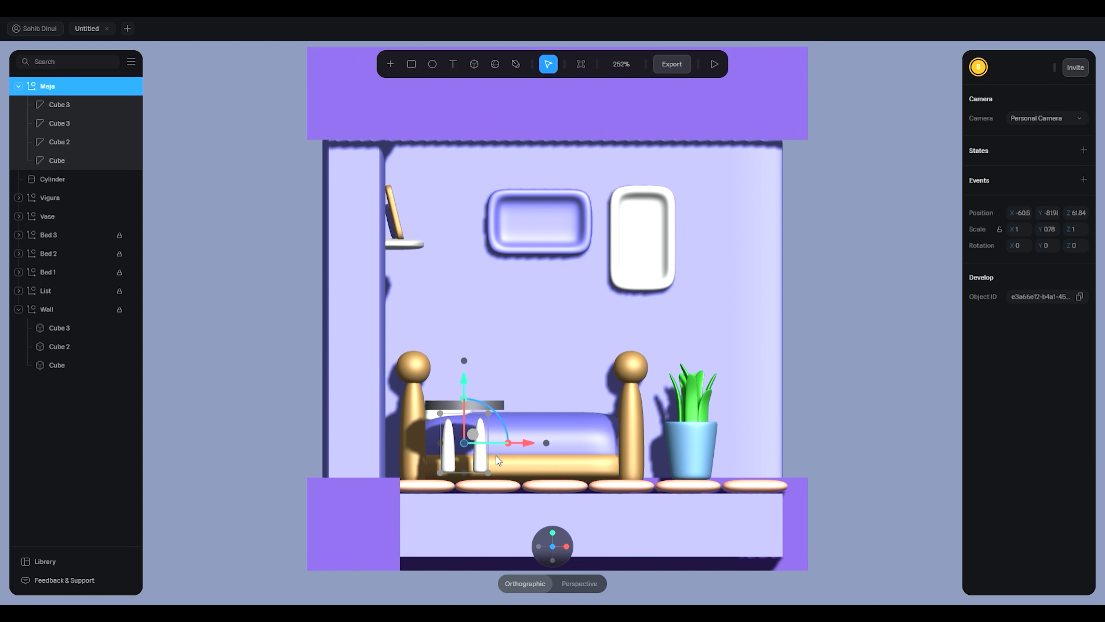
Step: Lower the Meja leg group until the legs stand on the floor, at Y about -87.4
{"action": "left_click_drag", "start_coordinate": [465, 383], "coordinate": [464, 391]}
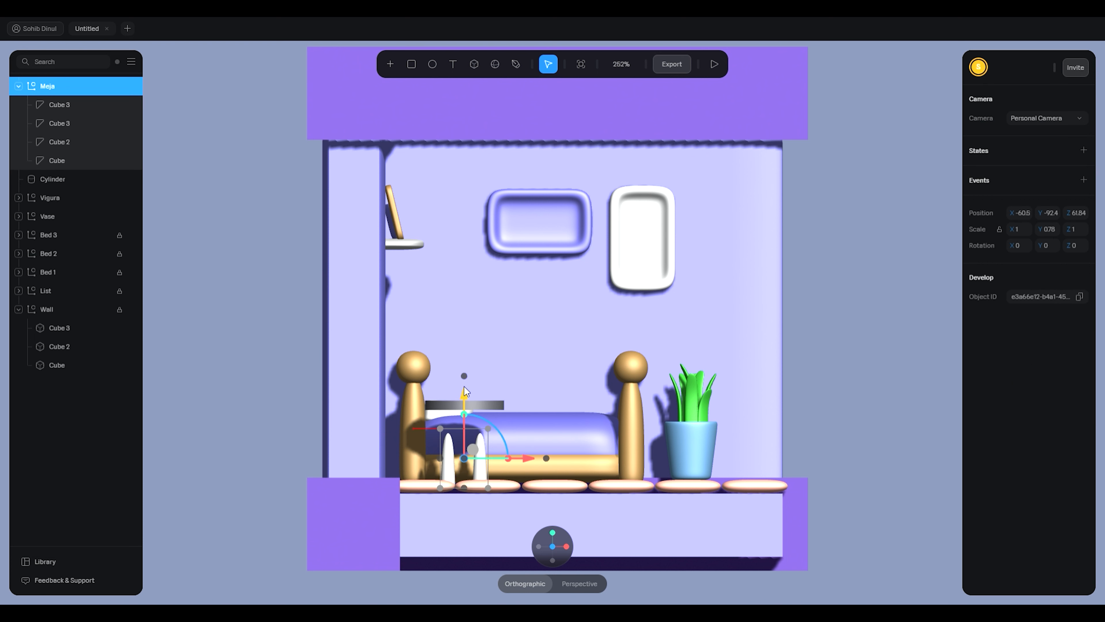
{"action": "key", "text": "Up"}
{"action": "key", "text": "Up"}
{"action": "key", "text": "Up"}
{"action": "key", "text": "Up"}
{"action": "key", "text": "Up"}
{"action": "key", "text": "Up"}
{"action": "key", "text": "Up"}
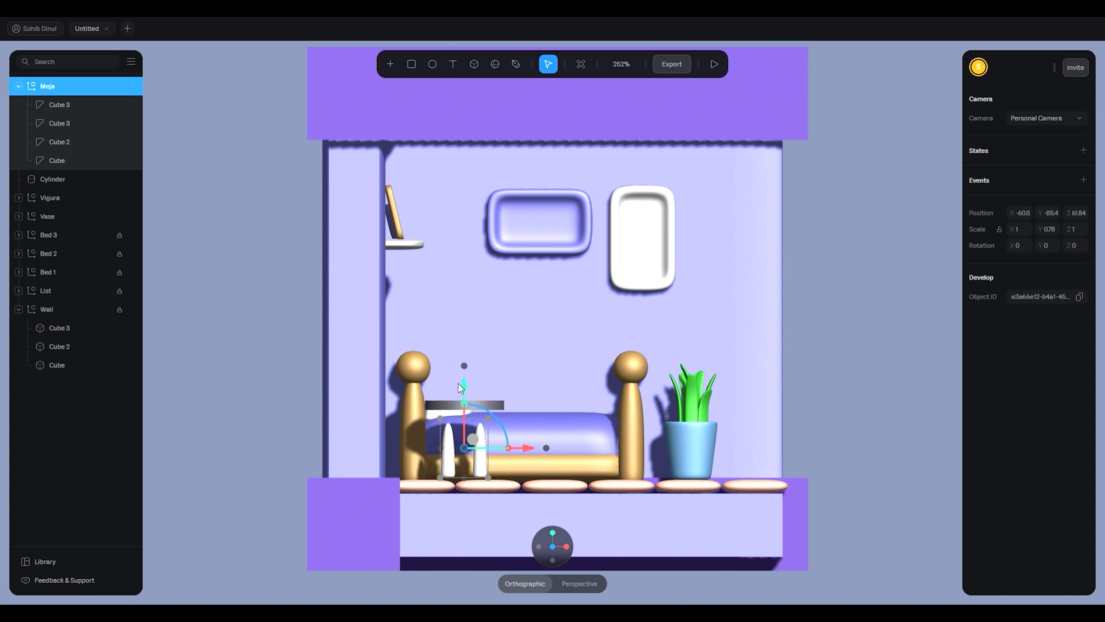
{"action": "key", "text": "Down"}
{"action": "key", "text": "Down"}
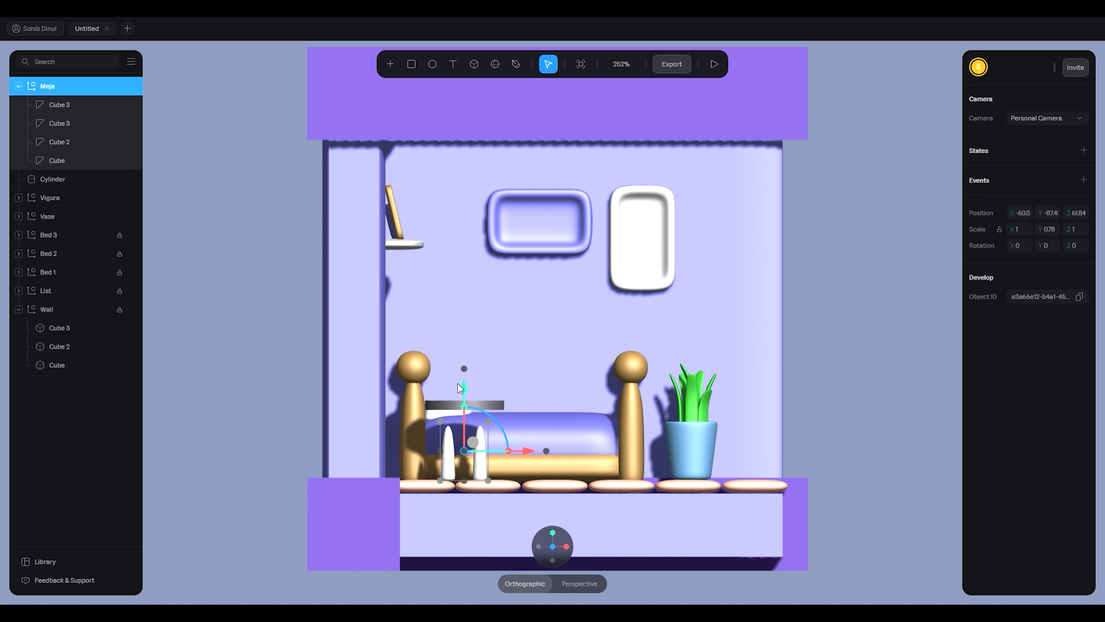
Step: Shift the Meja leg group and the tabletop cylinder together along X to about -76
{"action": "left_click", "coordinate": [491, 407], "text": "shift"}
{"action": "left_click_drag", "start_coordinate": [528, 446], "coordinate": [504, 446]}
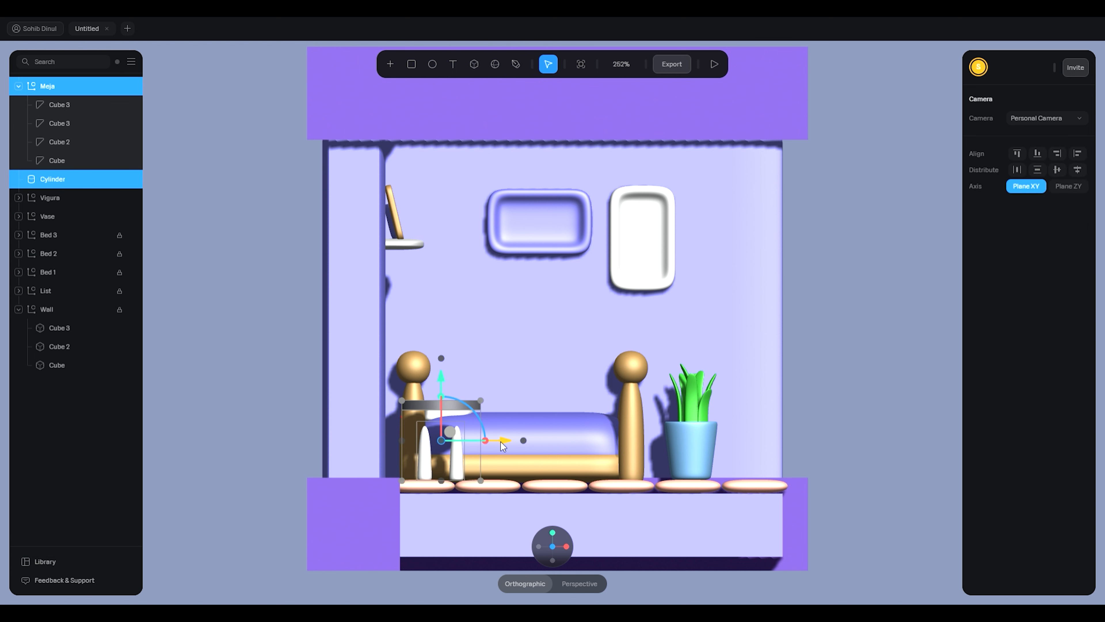
{"action": "left_click", "coordinate": [778, 376]}
Step: Lower the tabletop cylinder onto the shortened legs, at Y about -72
{"action": "left_click", "coordinate": [456, 411]}
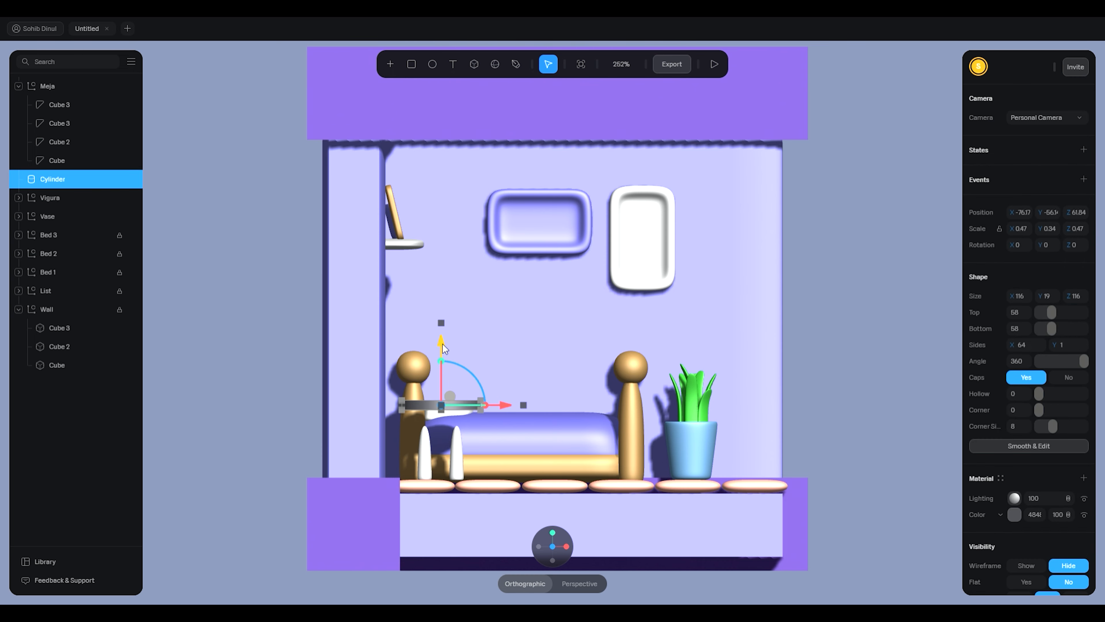
{"action": "left_click_drag", "start_coordinate": [440, 354], "coordinate": [439, 362]}
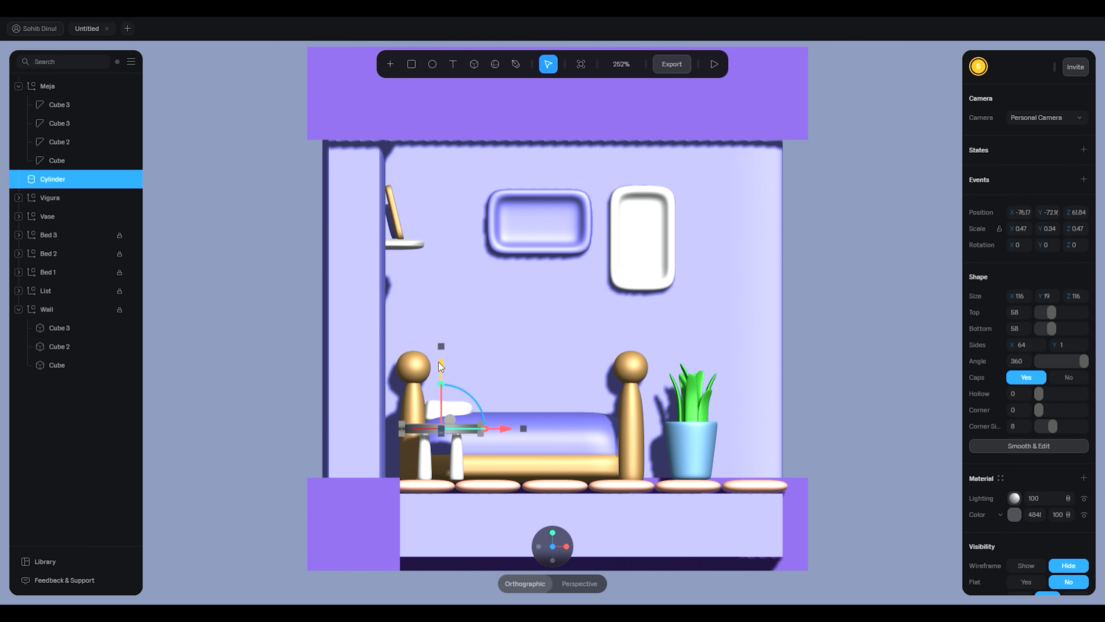
{"action": "left_click", "coordinate": [758, 381]}
Step: Scale the tabletop cylinder down to about 0.40 × 0.29 × 0.40 in an angled view
{"action": "middle_click_drag", "start_coordinate": [789, 353], "coordinate": [732, 376]}
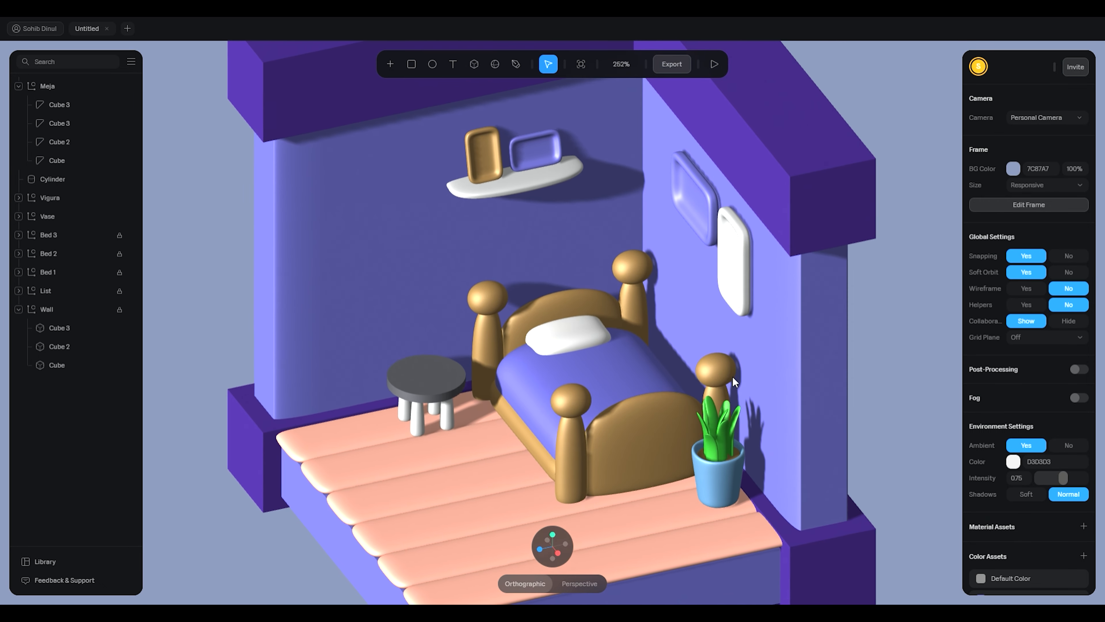
{"action": "left_click", "coordinate": [440, 390]}
{"action": "left_click_drag", "start_coordinate": [387, 386], "coordinate": [392, 383]}
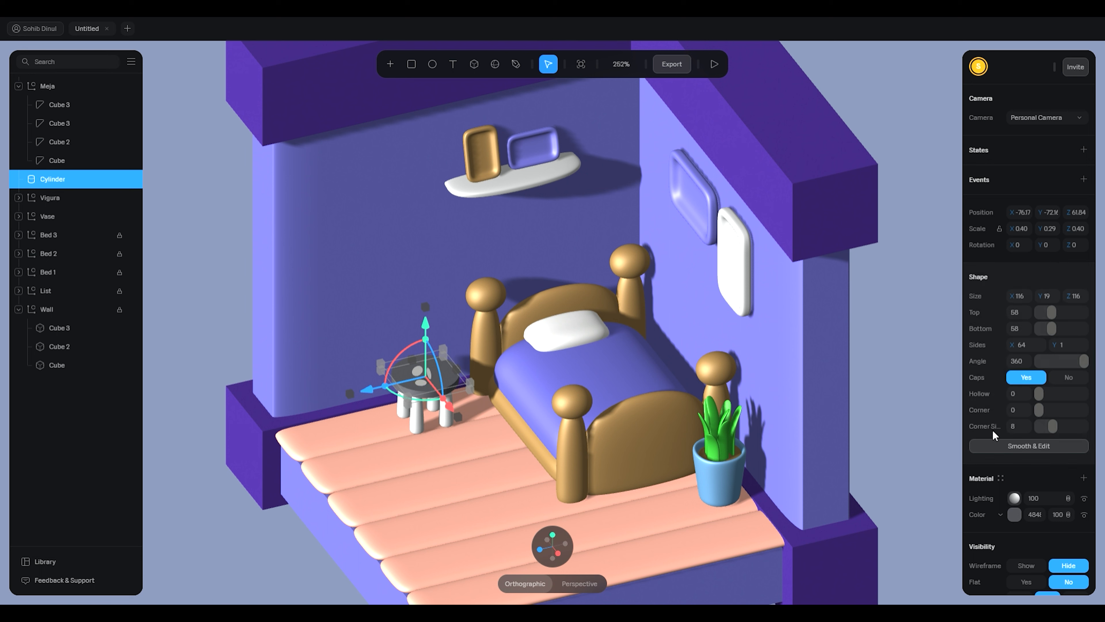
Step: Try the light grey colour asset on the tabletop cylinder
{"action": "left_click", "coordinate": [1015, 515]}
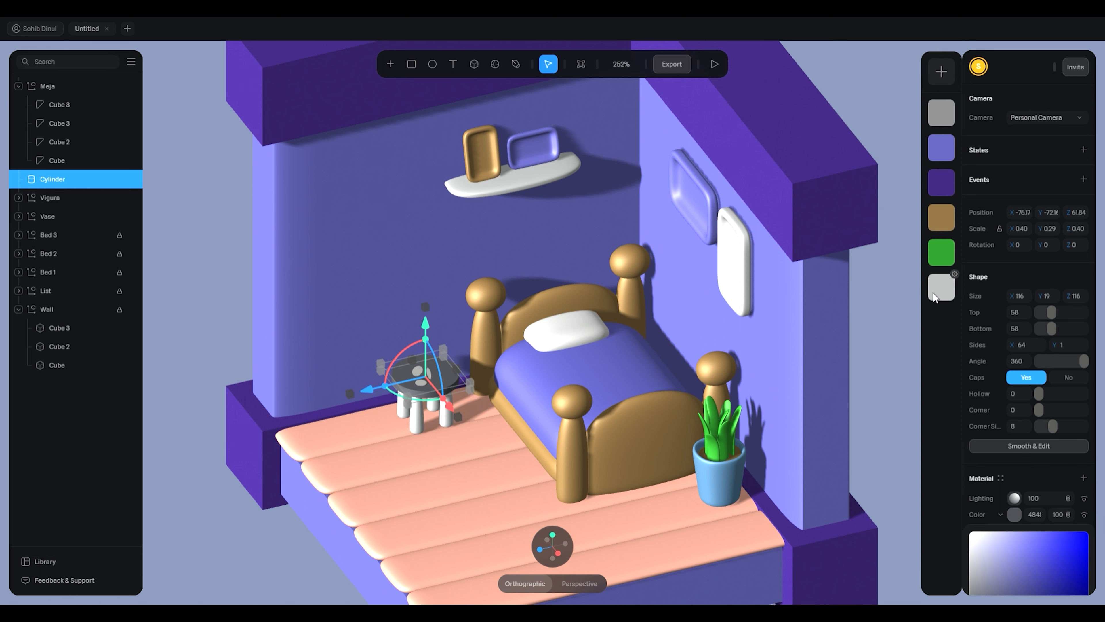
{"action": "left_click", "coordinate": [247, 488]}
{"action": "left_click", "coordinate": [446, 417]}
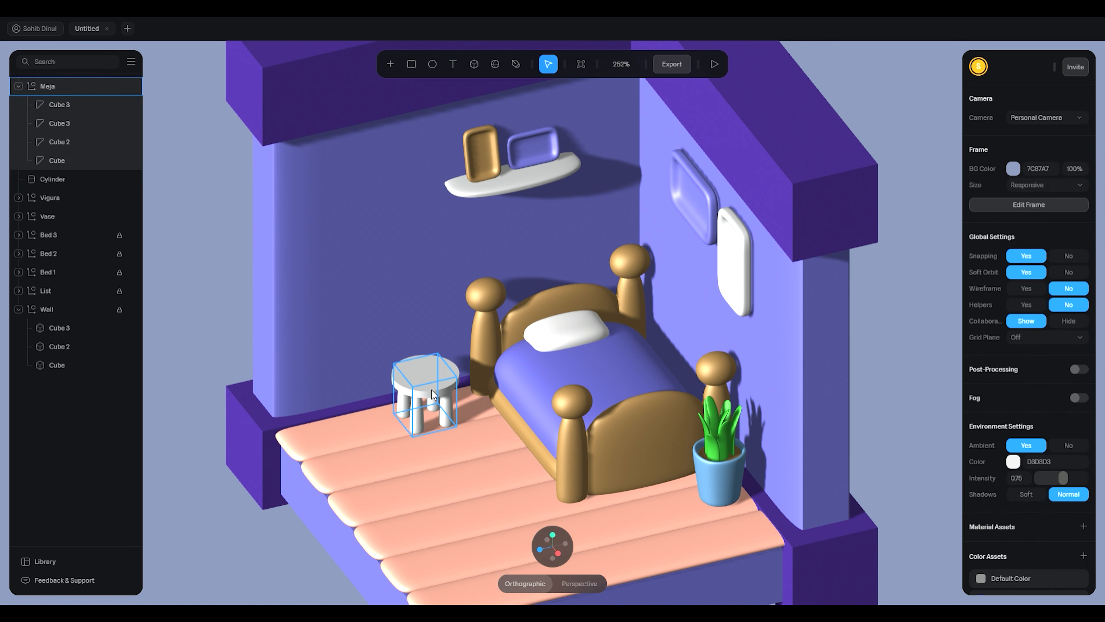
{"action": "left_click", "coordinate": [455, 393]}
{"action": "left_click", "coordinate": [1015, 499]}
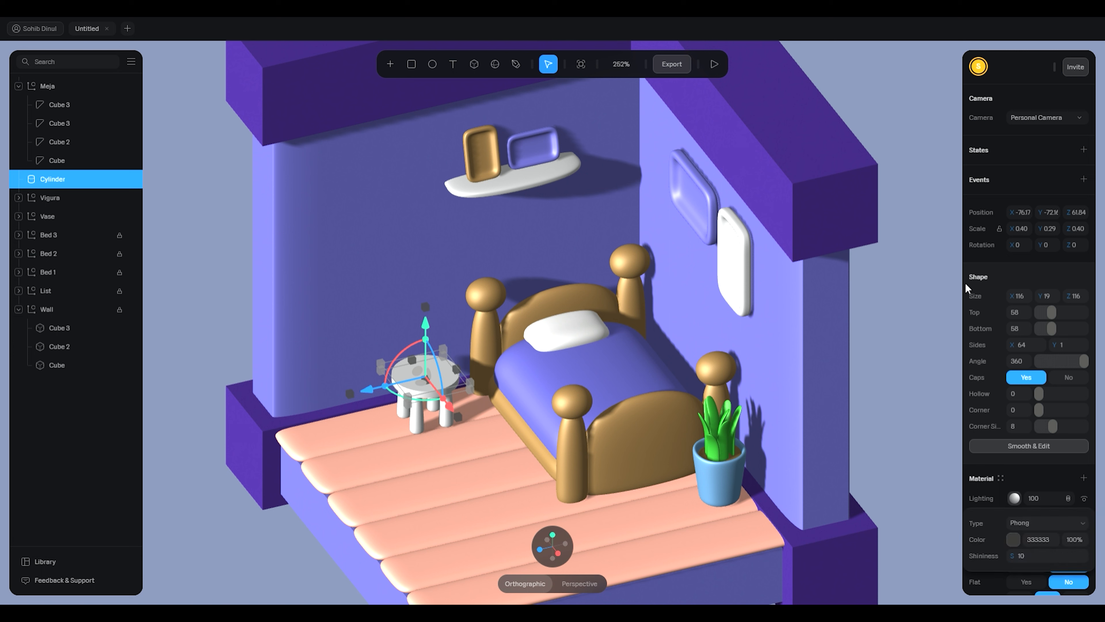
{"action": "left_click", "coordinate": [1014, 540]}
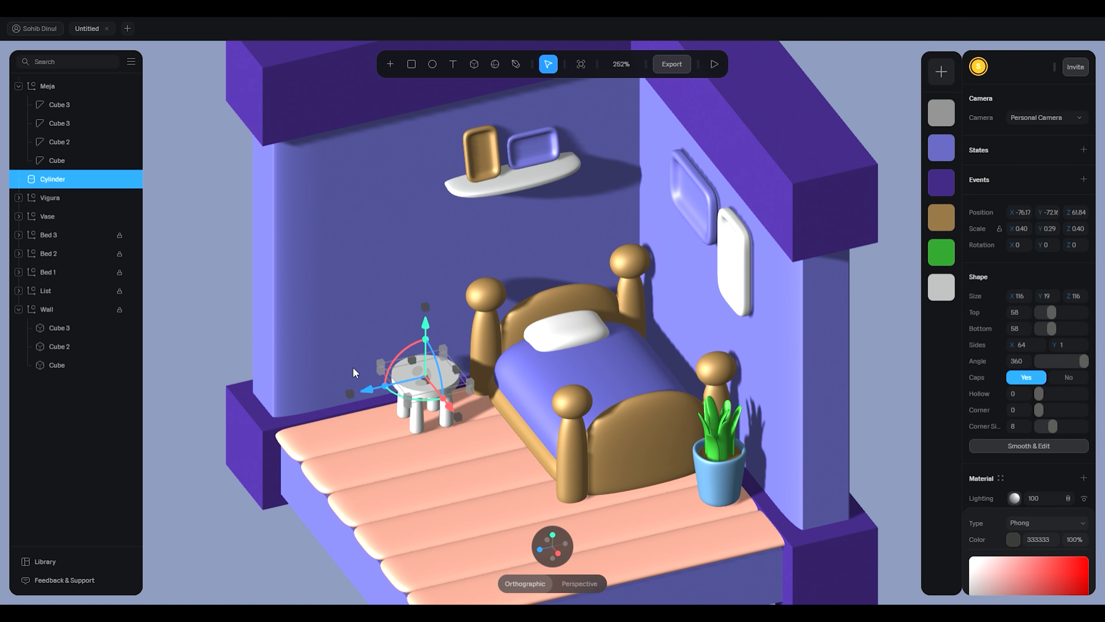
{"action": "left_click", "coordinate": [357, 376]}
{"action": "left_click", "coordinate": [463, 372]}
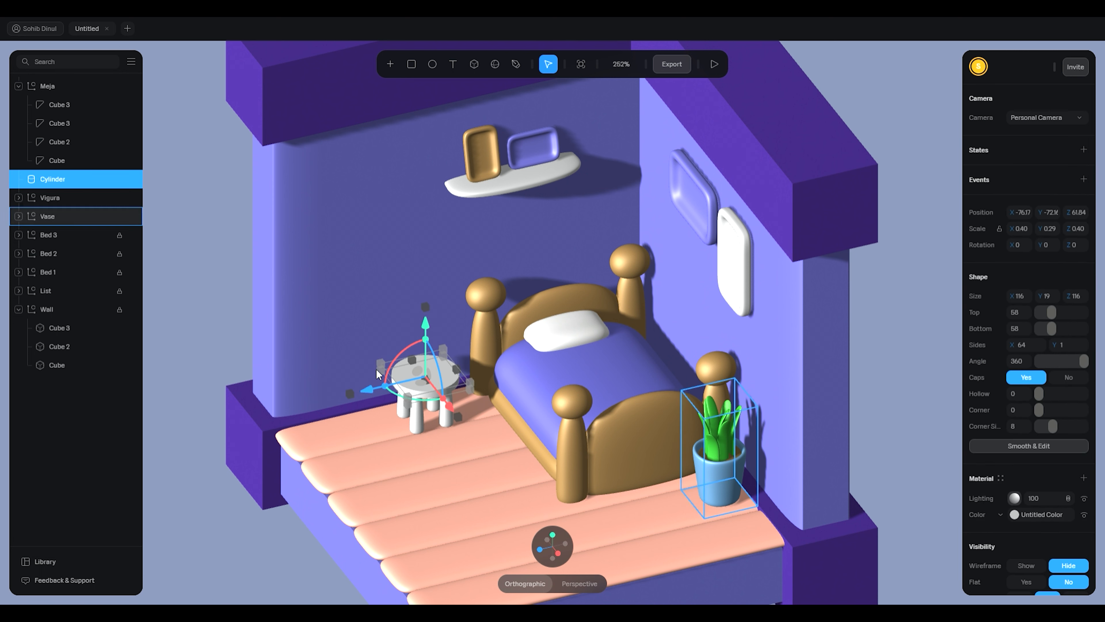
Step: Try the brown colour asset on the tabletop cylinder
{"action": "left_click", "coordinate": [1015, 515]}
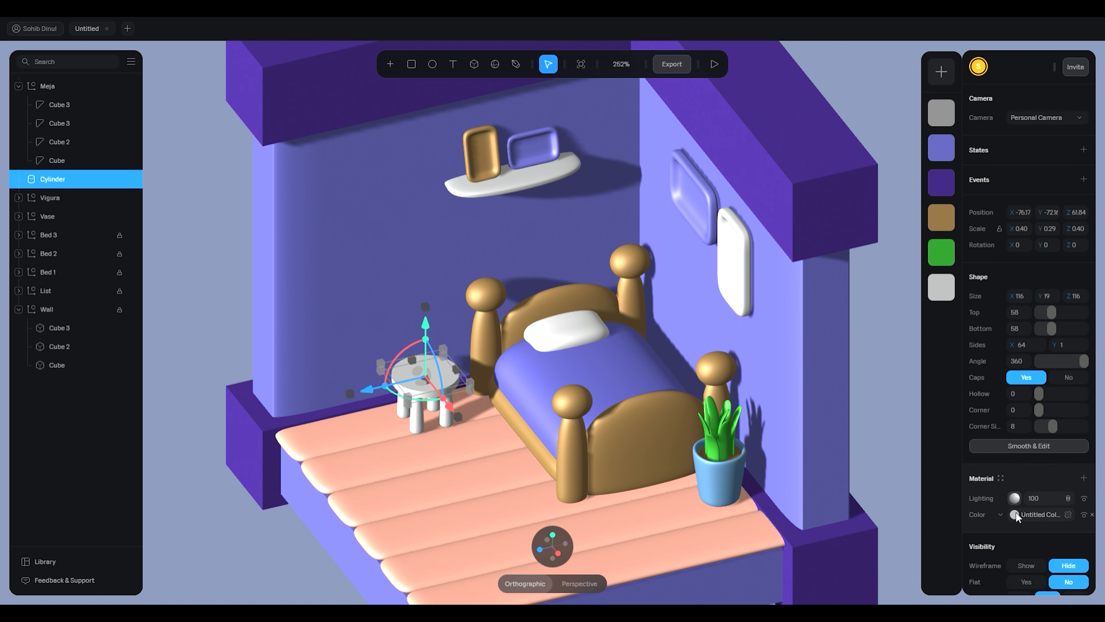
{"action": "left_click", "coordinate": [952, 215]}
{"action": "left_click", "coordinate": [413, 417]}
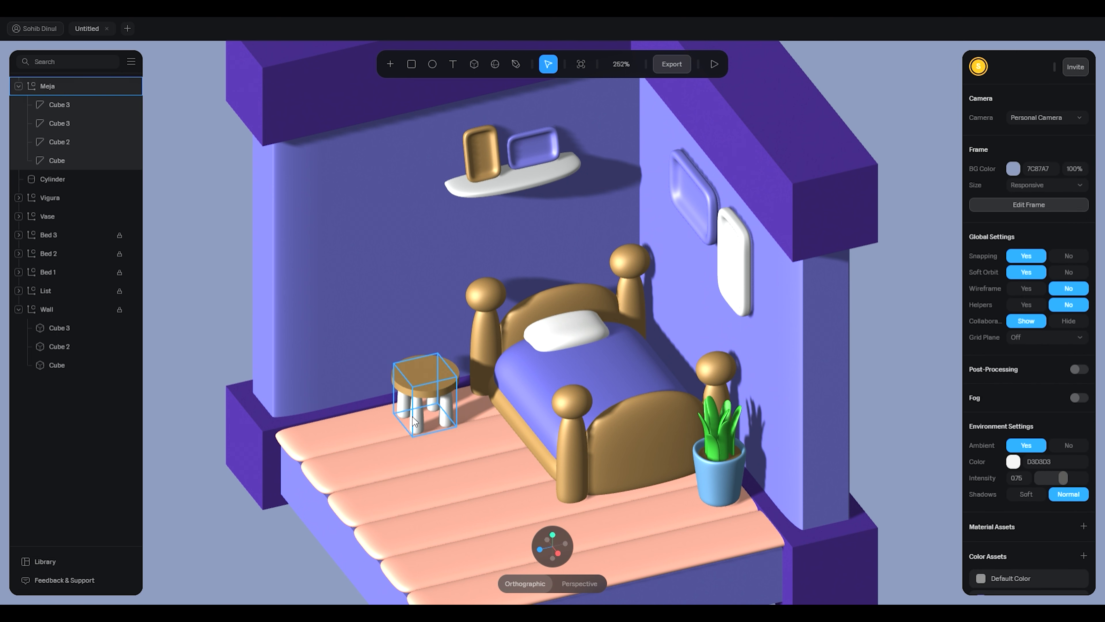
Step: Select all four leg cubes inside the Meja group and apply the light blue-violet colour asset to them
{"action": "left_click", "coordinate": [72, 106]}
{"action": "left_click", "coordinate": [67, 123], "text": "shift"}
{"action": "left_click", "coordinate": [62, 158], "text": "shift"}
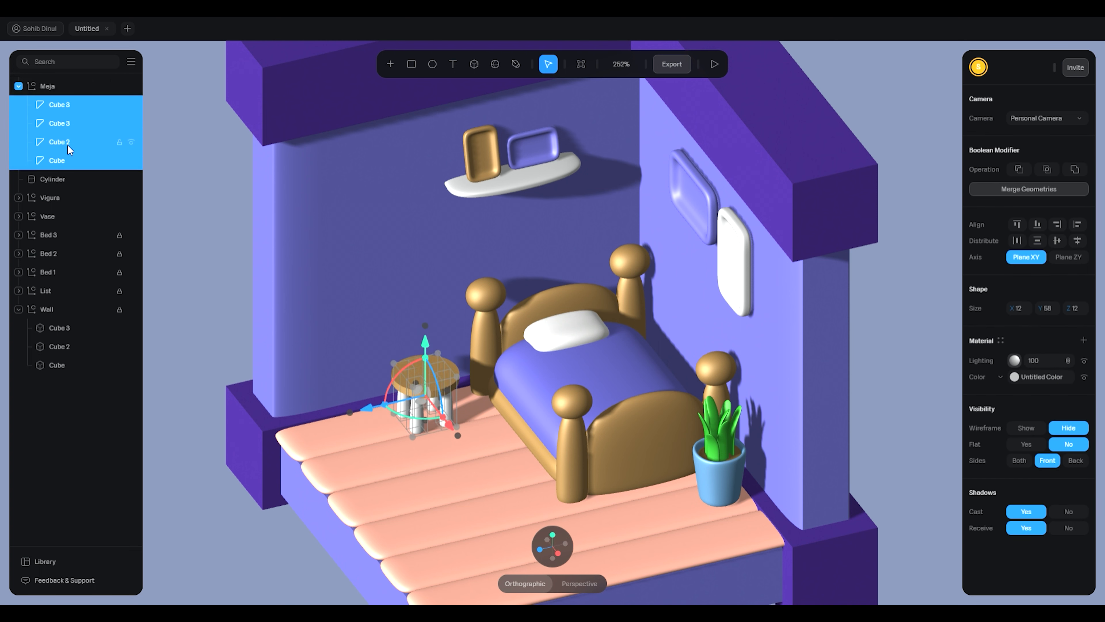
{"action": "left_click", "coordinate": [1016, 383]}
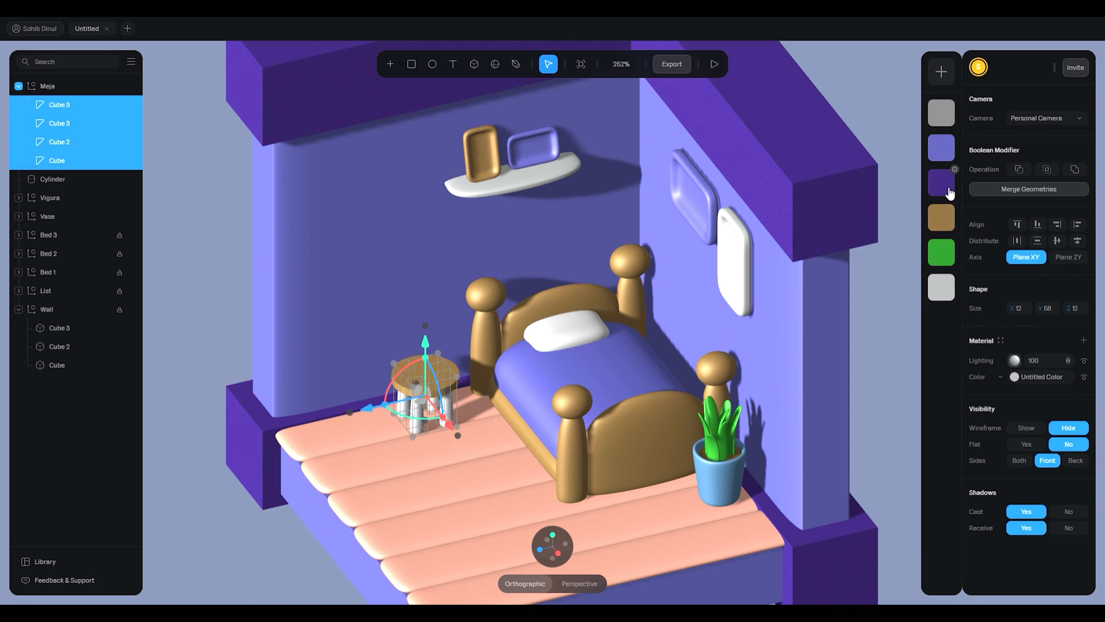
{"action": "left_click", "coordinate": [941, 155]}
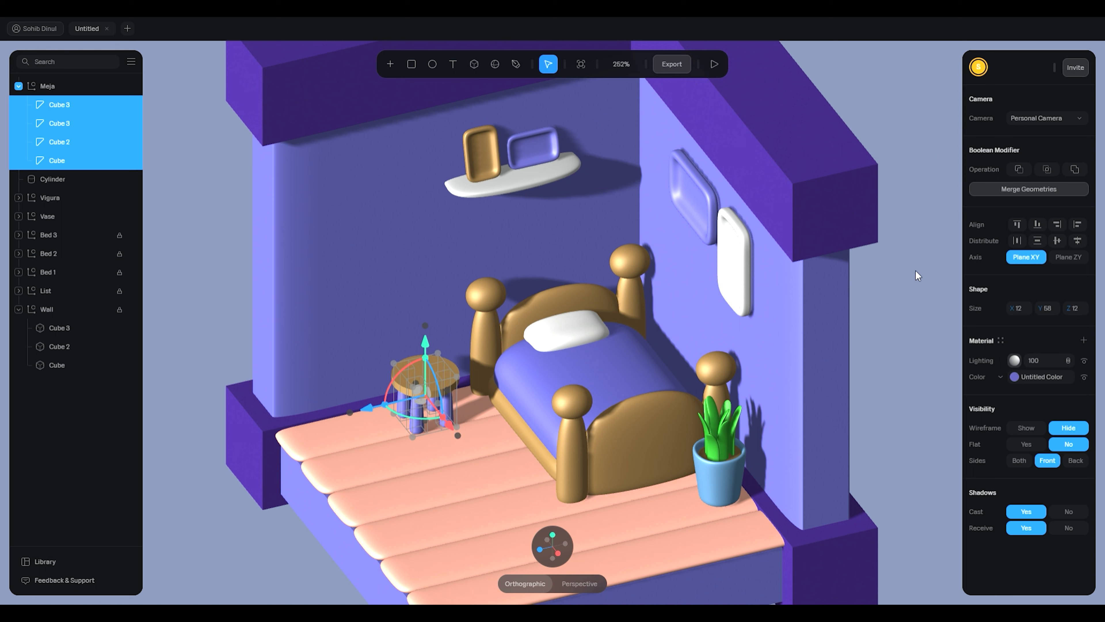
Step: Try the green colour asset on the four legs and return them to light blue-violet
{"action": "left_click", "coordinate": [1015, 377]}
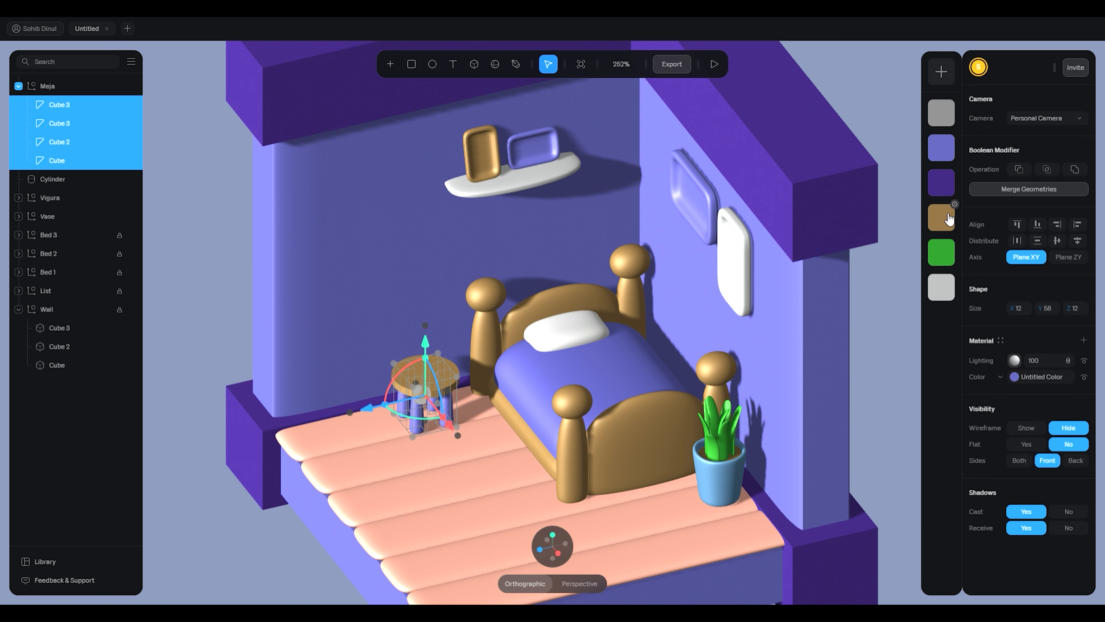
{"action": "left_click", "coordinate": [943, 251]}
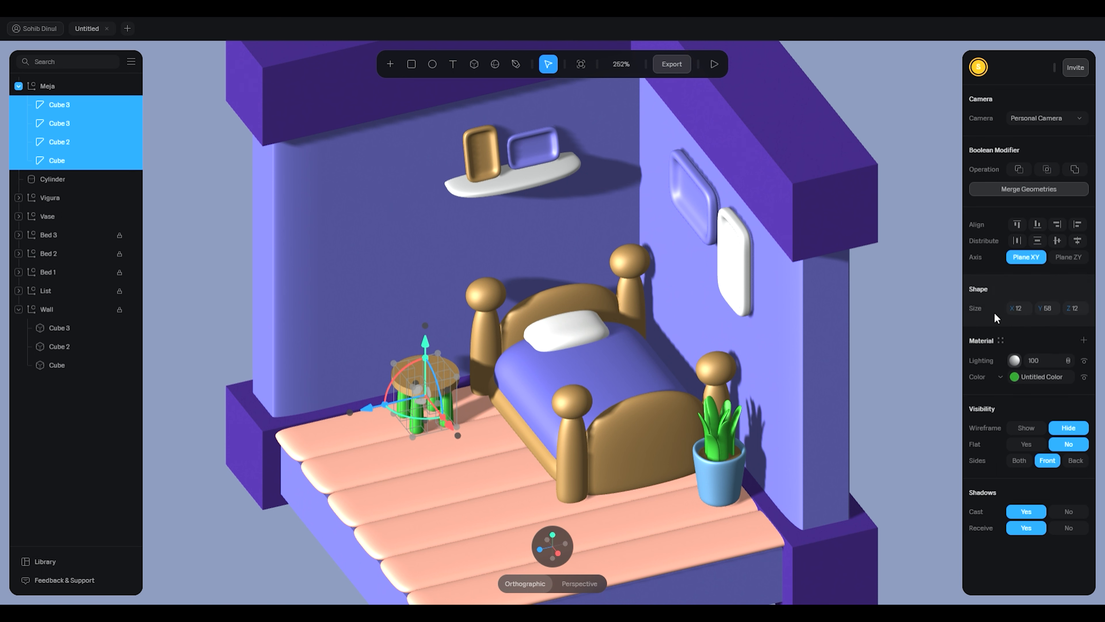
{"action": "left_click", "coordinate": [1015, 377]}
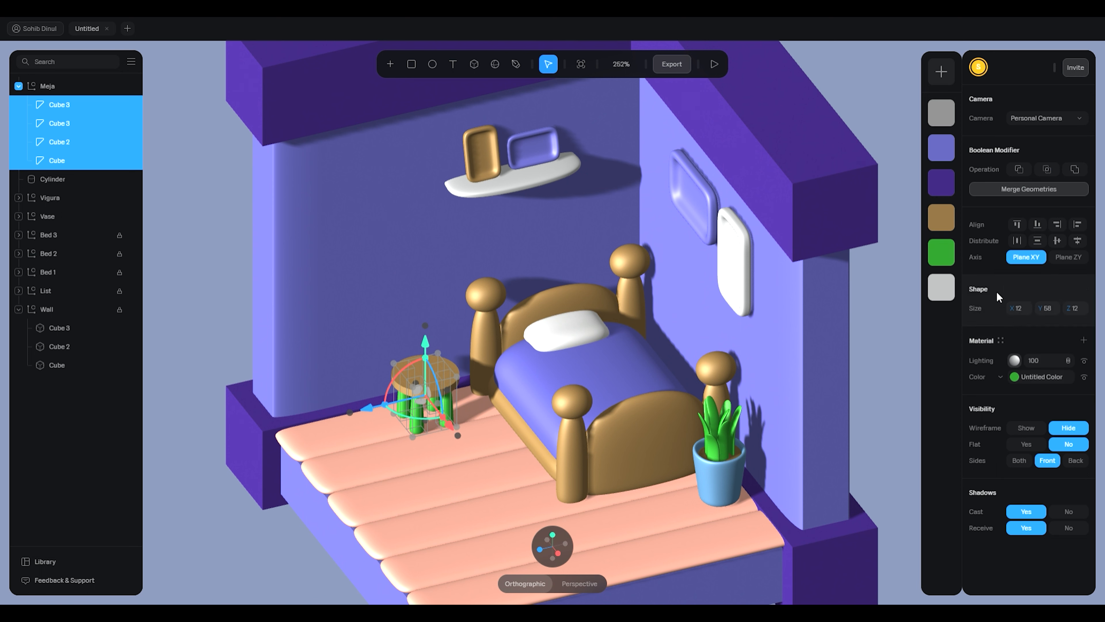
{"action": "left_click", "coordinate": [942, 150]}
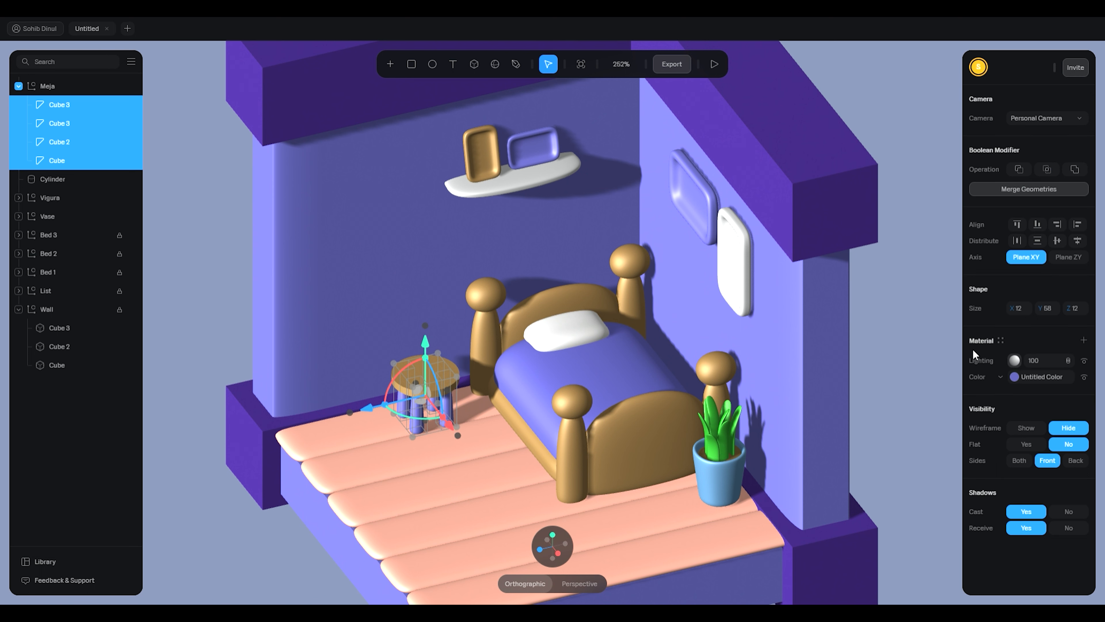
Step: Recolour the four table legs with the brown colour asset and collapse the Meja group
{"action": "left_click", "coordinate": [1015, 377]}
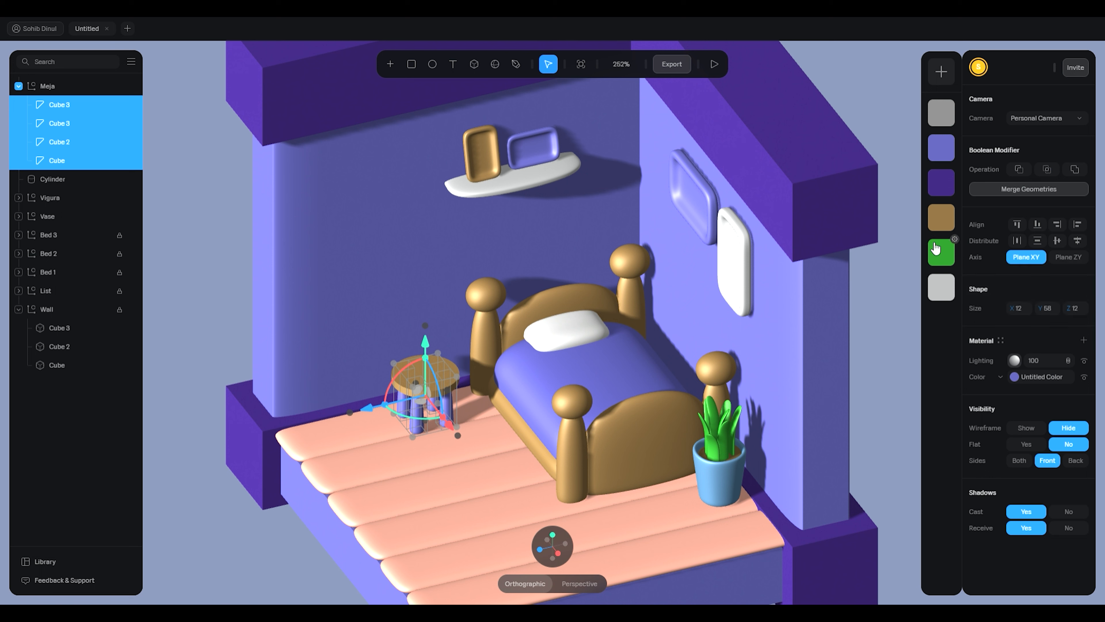
{"action": "left_click", "coordinate": [936, 220]}
{"action": "left_click", "coordinate": [851, 299]}
{"action": "left_click", "coordinate": [419, 403]}
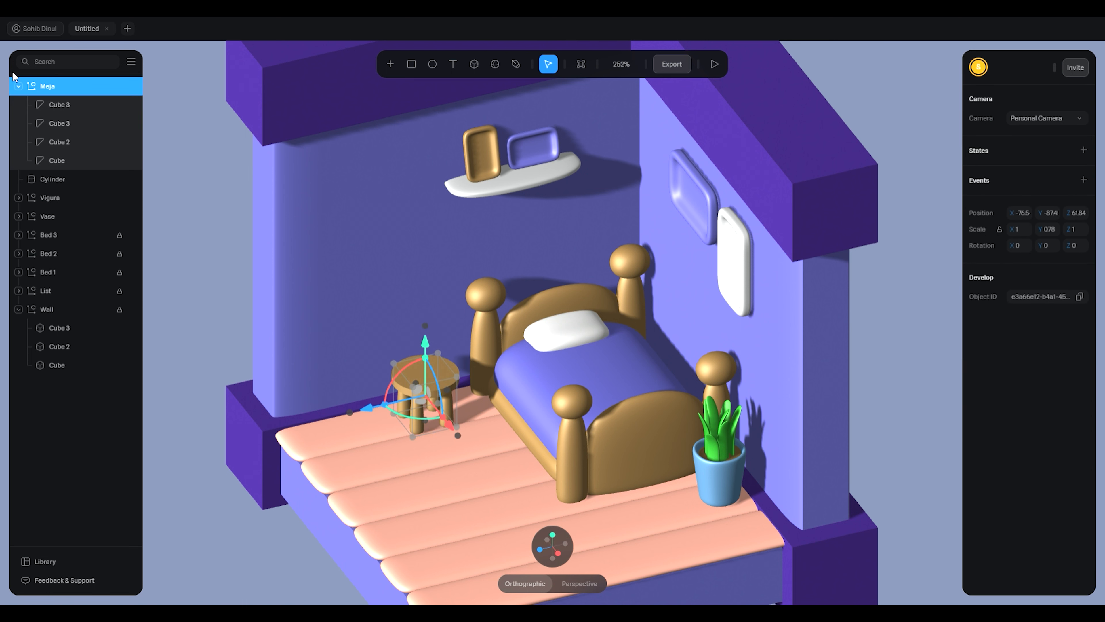
{"action": "left_click", "coordinate": [18, 86]}
Step: Try light blue-violet on the tabletop cylinder and settle on the light grey colour asset
{"action": "left_click", "coordinate": [80, 111]}
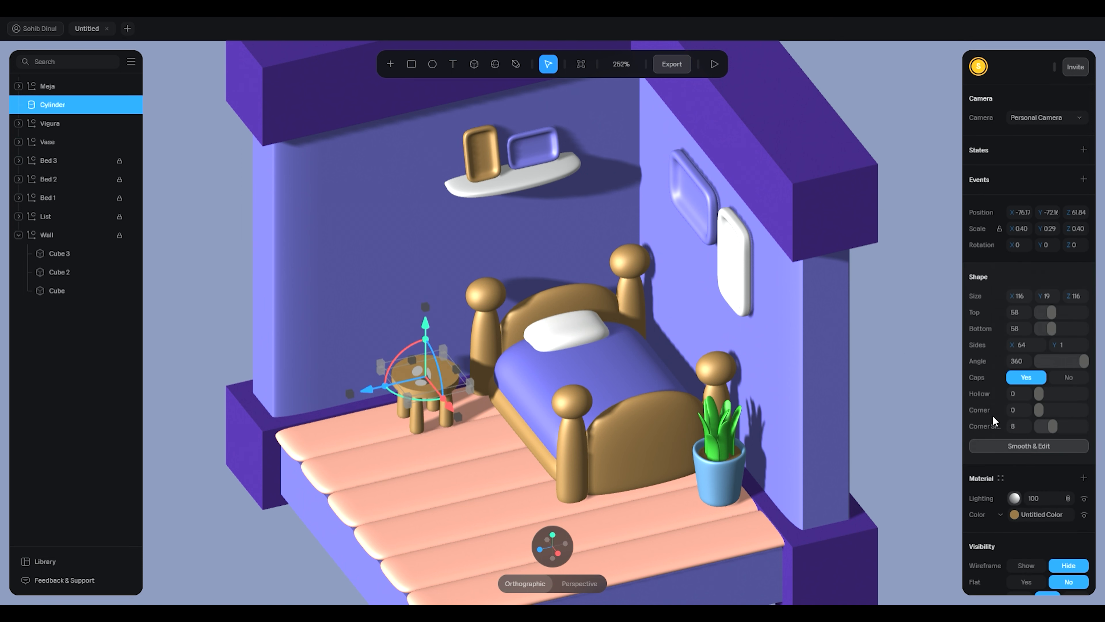
{"action": "left_click", "coordinate": [1015, 512]}
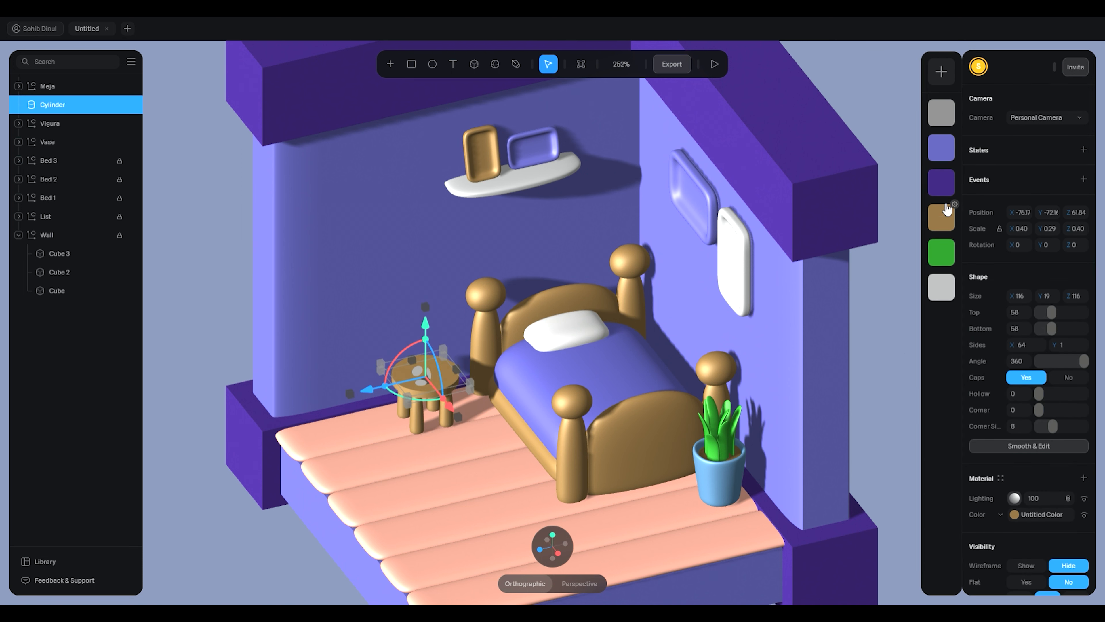
{"action": "left_click", "coordinate": [942, 148]}
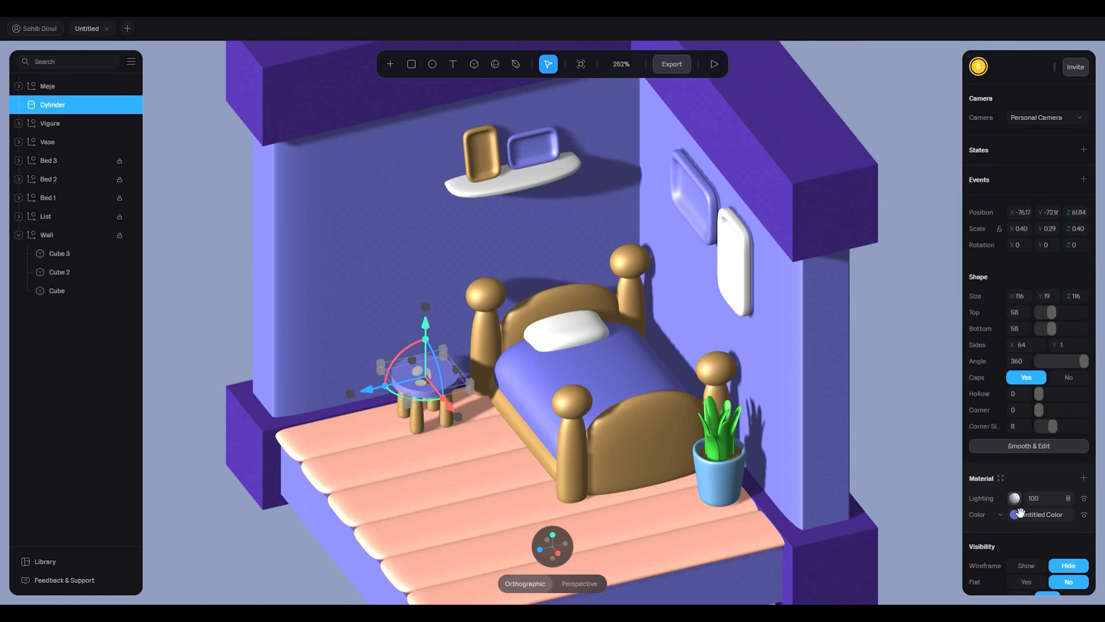
{"action": "left_click", "coordinate": [942, 287]}
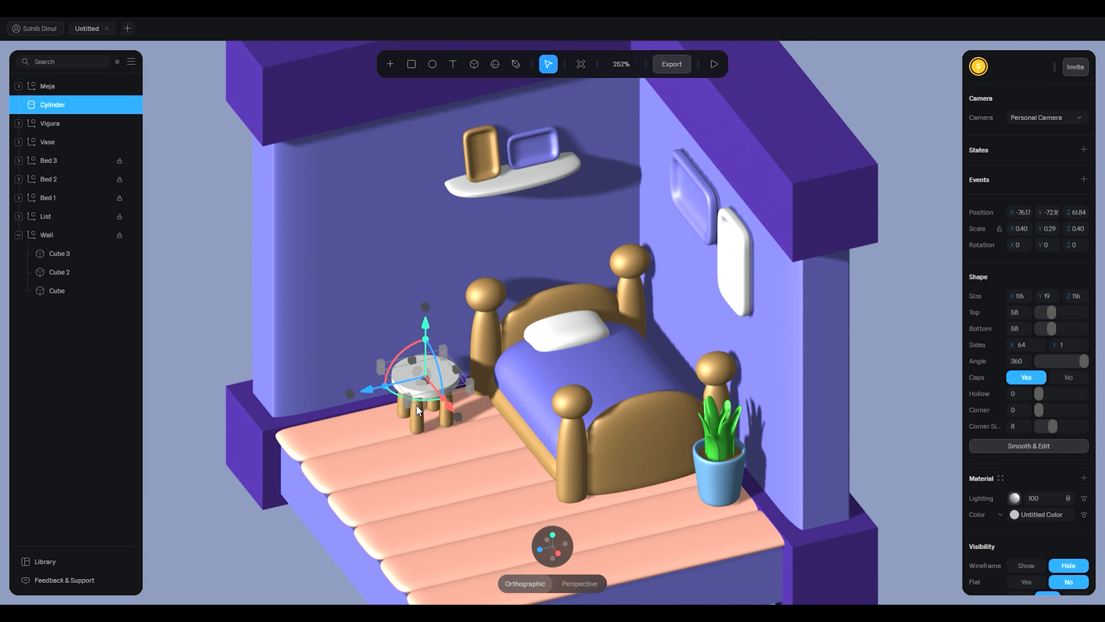
{"action": "left_click", "coordinate": [227, 478]}
Step: Enlarge the tabletop cylinder to about 0.45 × 0.33 × 0.45
{"action": "scroll", "coordinate": [518, 371], "scroll_direction": "down", "scroll_amount": 2}
{"action": "mouse_move", "coordinate": [864, 384]}
{"action": "middle_mouse_down"}
{"action": "mouse_move", "coordinate": [910, 352]}
{"action": "mouse_move", "coordinate": [895, 342]}
{"action": "mouse_move", "coordinate": [836, 373]}
{"action": "mouse_move", "coordinate": [838, 351]}
{"action": "mouse_move", "coordinate": [910, 362]}
{"action": "mouse_move", "coordinate": [929, 353]}
{"action": "mouse_move", "coordinate": [876, 420]}
{"action": "mouse_move", "coordinate": [876, 383]}
{"action": "middle_mouse_up"}
{"action": "left_click", "coordinate": [450, 390]}
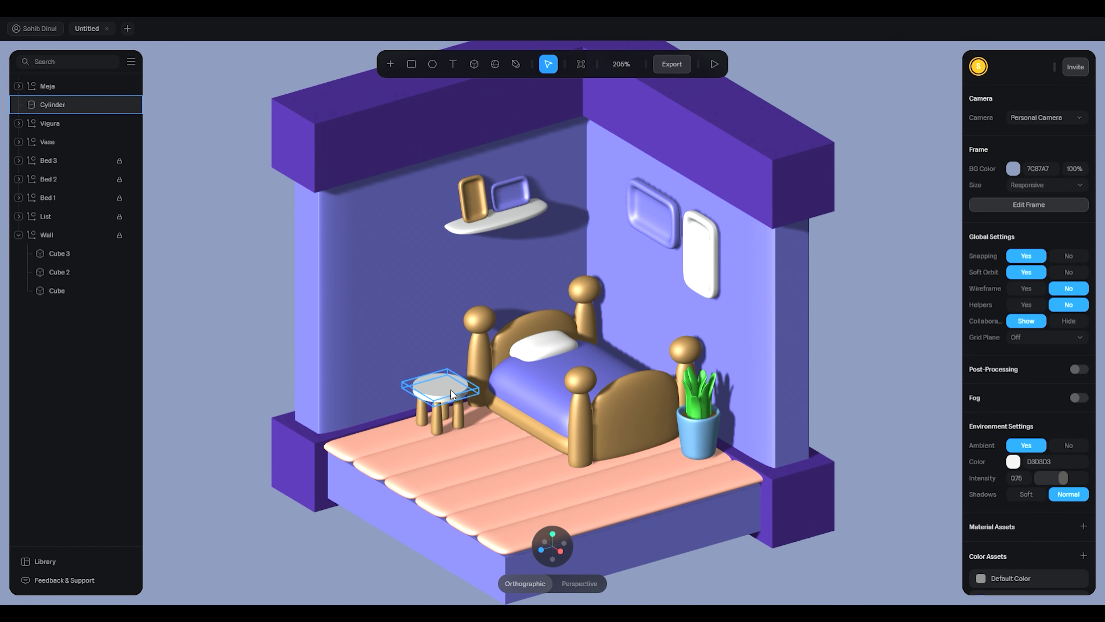
{"action": "left_click", "coordinate": [450, 390]}
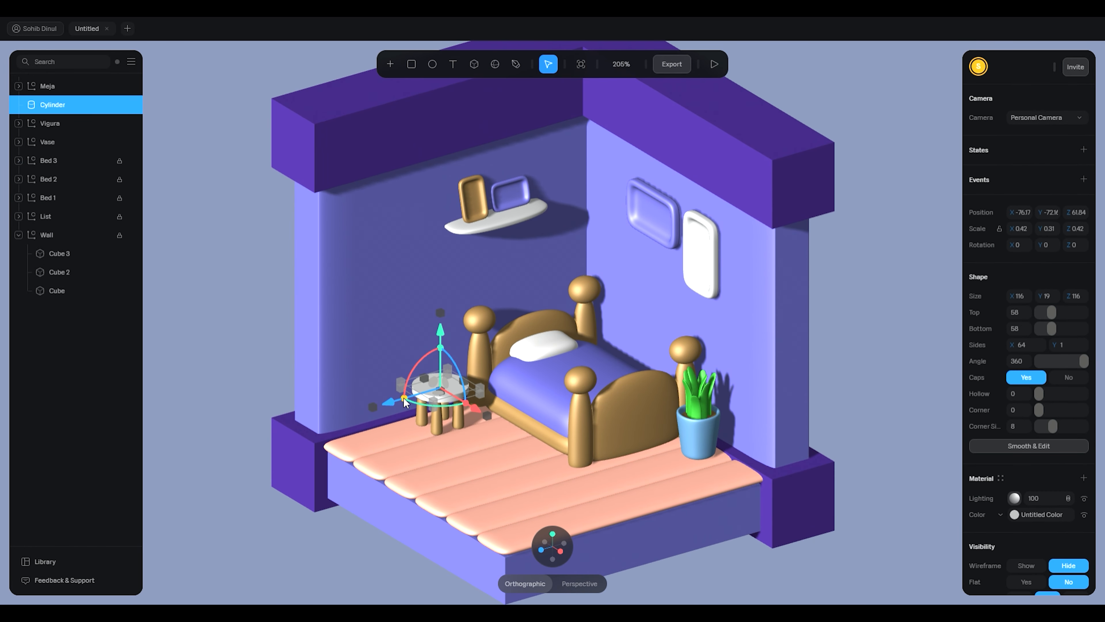
{"action": "left_click_drag", "start_coordinate": [404, 400], "coordinate": [402, 401]}
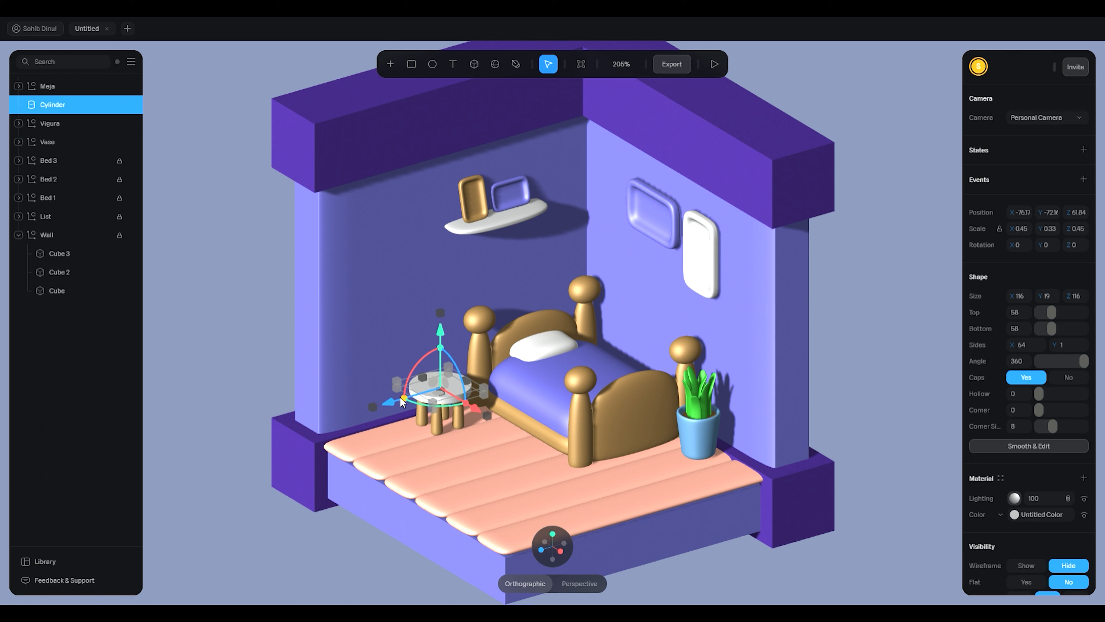
Step: Move the tabletop Cylinder into the Meja group with the four legs
{"action": "left_click", "coordinate": [225, 330]}
{"action": "left_click", "coordinate": [46, 105]}
{"action": "left_click_drag", "start_coordinate": [41, 90], "coordinate": [42, 90]}
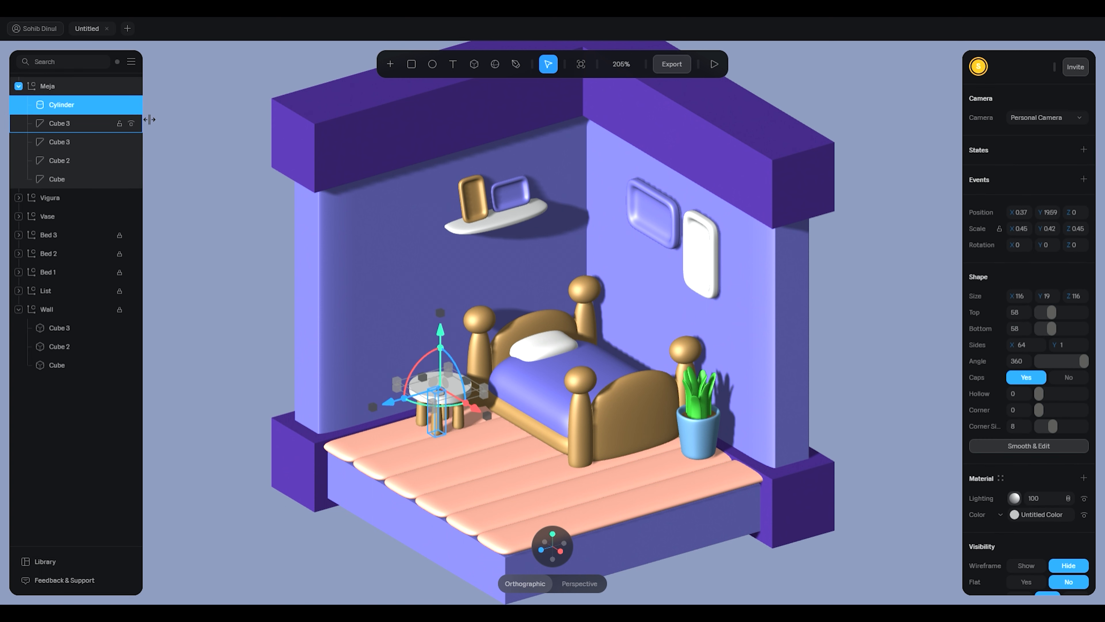
Step: Collapse the Meja group and nudge the whole table slightly along the floor in both horizontal directions beside the bed
{"action": "key", "text": "Escape"}
{"action": "left_click", "coordinate": [18, 86]}
{"action": "left_click", "coordinate": [66, 142]}
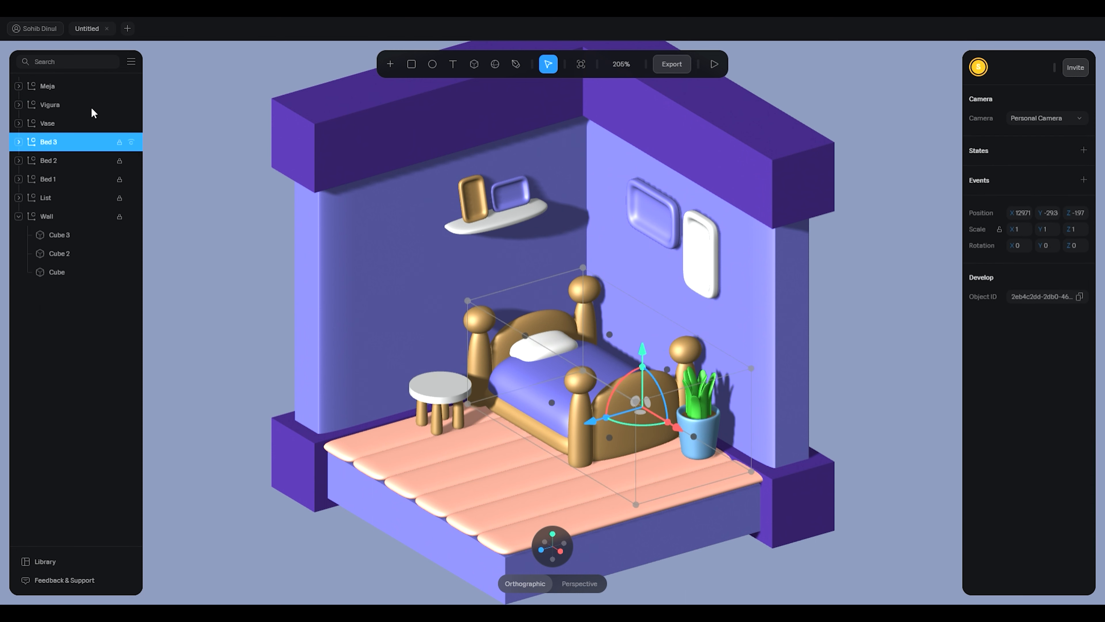
{"action": "left_click", "coordinate": [66, 85]}
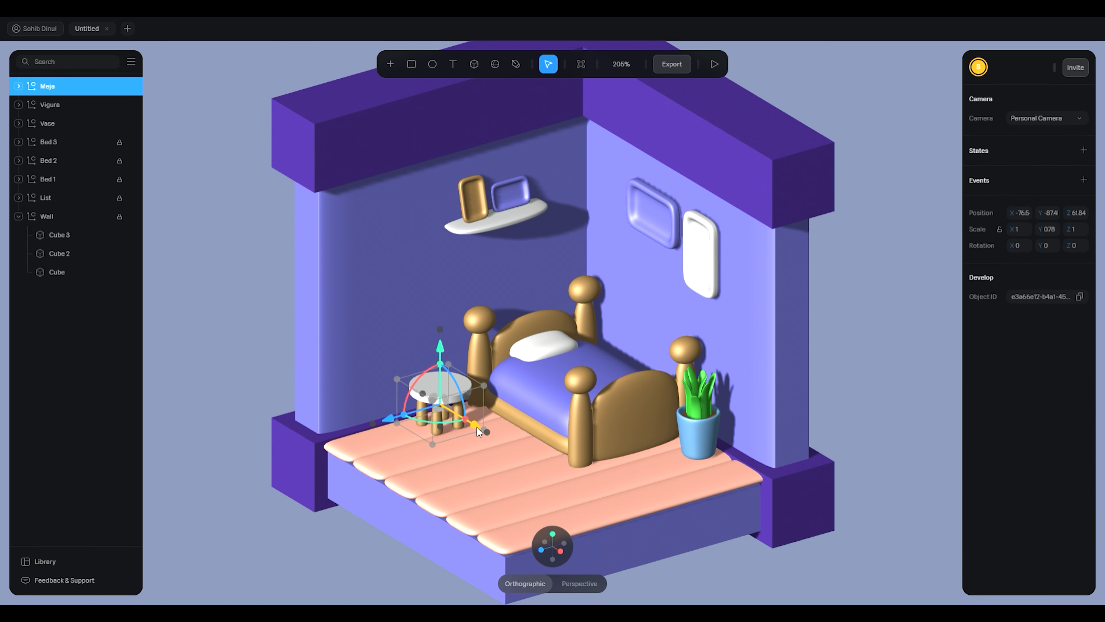
{"action": "left_click_drag", "start_coordinate": [474, 426], "coordinate": [480, 430]}
{"action": "left_click", "coordinate": [303, 436]}
{"action": "left_click_drag", "start_coordinate": [841, 359], "coordinate": [584, 402]}
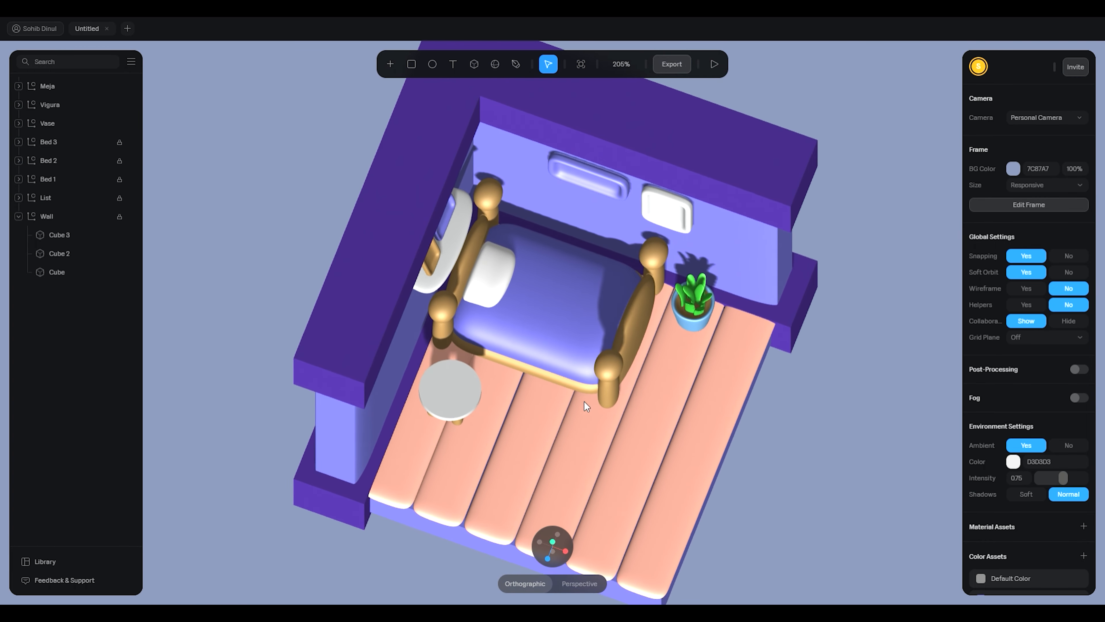
{"action": "left_click", "coordinate": [474, 387]}
{"action": "left_click_drag", "start_coordinate": [425, 445], "coordinate": [428, 448]}
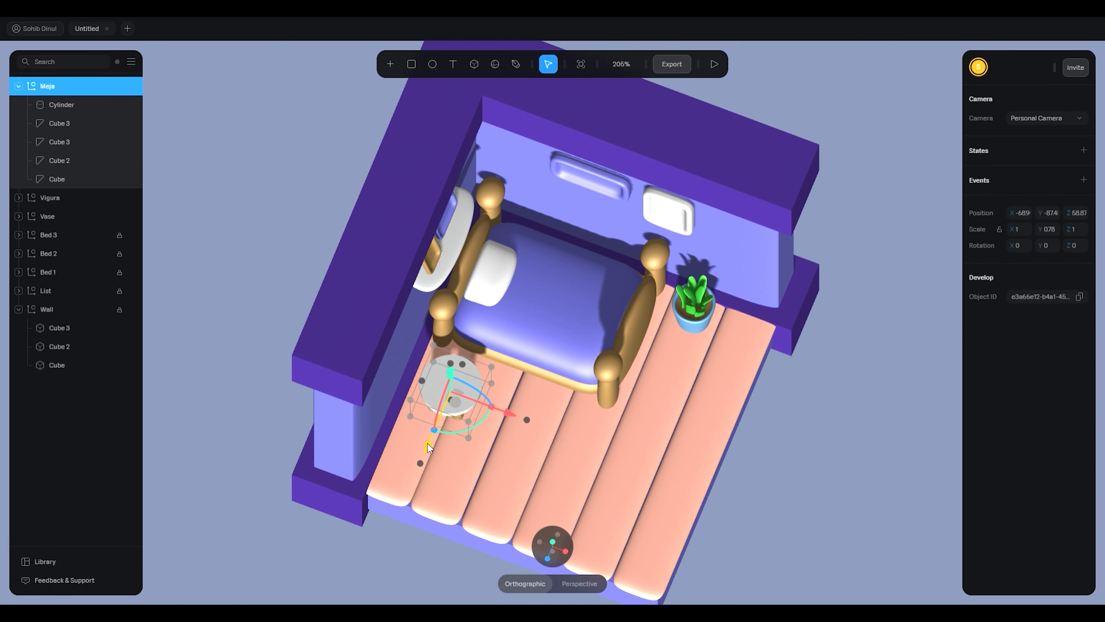
{"action": "left_click", "coordinate": [745, 238]}
Step: Reset the camera and draw a 162 × 162 × 162 cube in the empty space beside the room
{"action": "right_click", "coordinate": [856, 123]}
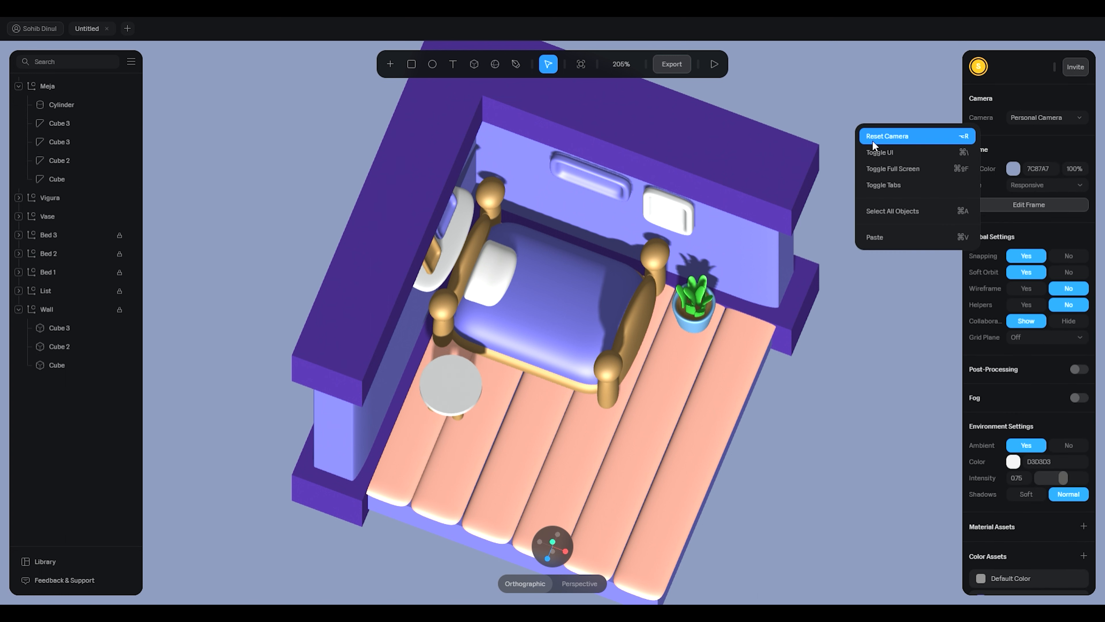
{"action": "left_click", "coordinate": [872, 137]}
{"action": "left_click", "coordinate": [470, 66]}
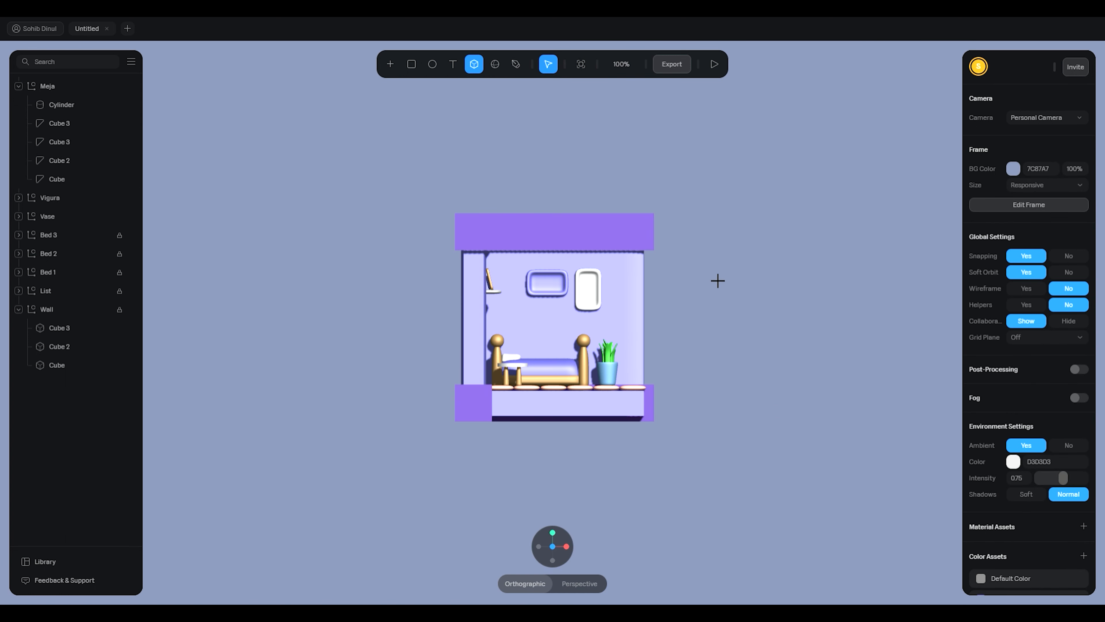
{"action": "left_click_drag", "start_coordinate": [712, 264], "coordinate": [797, 350]}
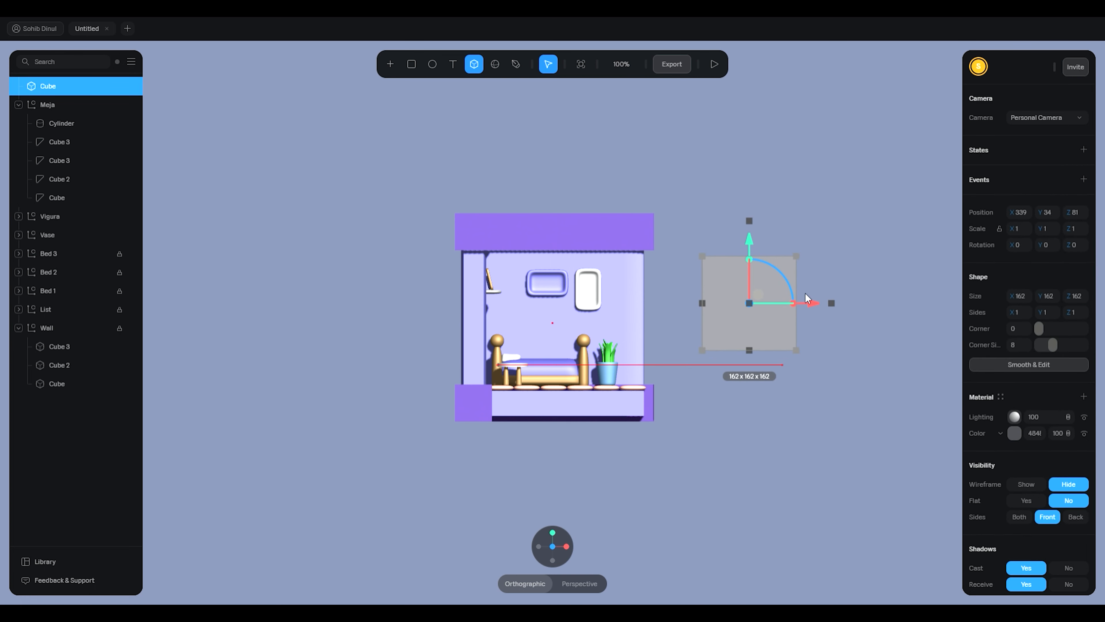
{"action": "left_click", "coordinate": [827, 184]}
Step: Convert the cube to a smooth mesh at subdivision level 5 and raise its top face to a height of about 274
{"action": "left_click_drag", "start_coordinate": [826, 184], "coordinate": [819, 234], "text": "alt"}
{"action": "left_click", "coordinate": [768, 328]}
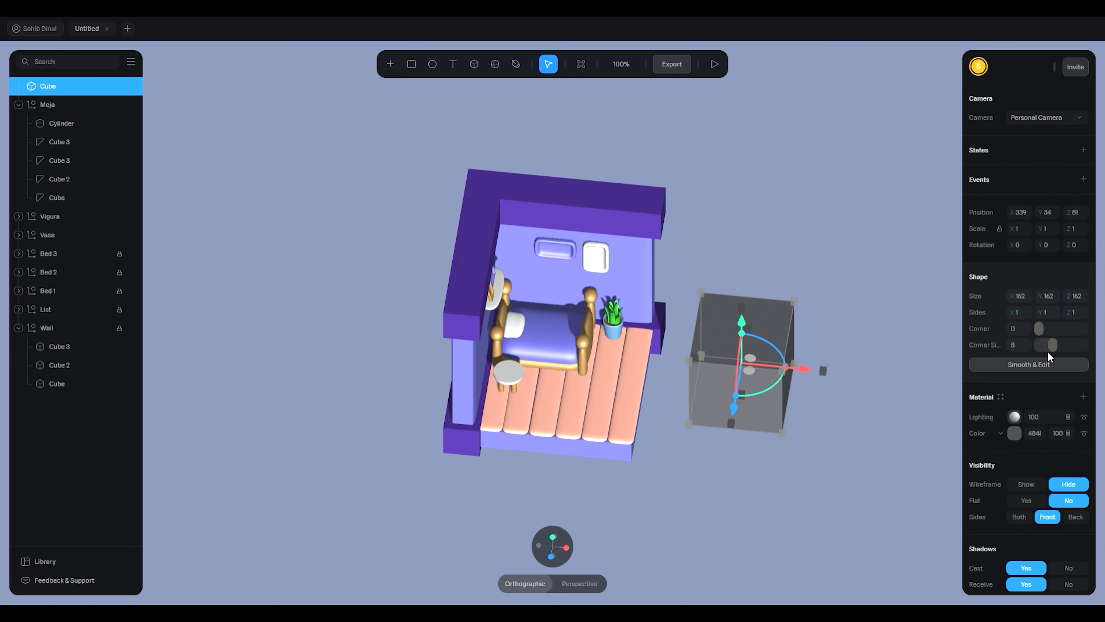
{"action": "left_click", "coordinate": [1053, 370]}
{"action": "left_click_drag", "start_coordinate": [1058, 349], "coordinate": [1086, 347]}
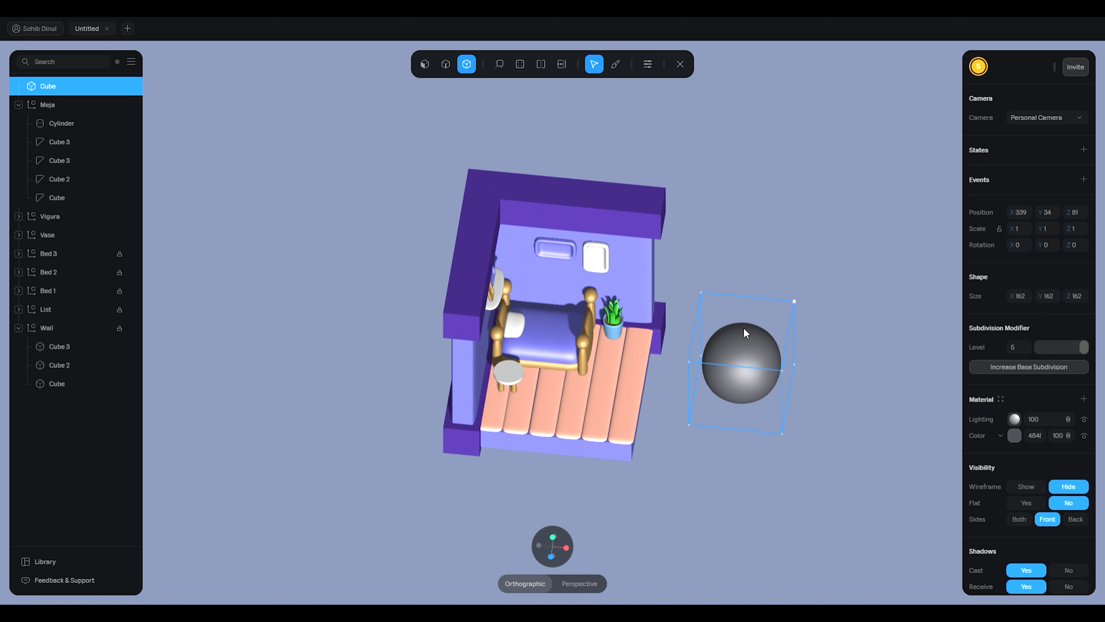
{"action": "key", "text": "Escape"}
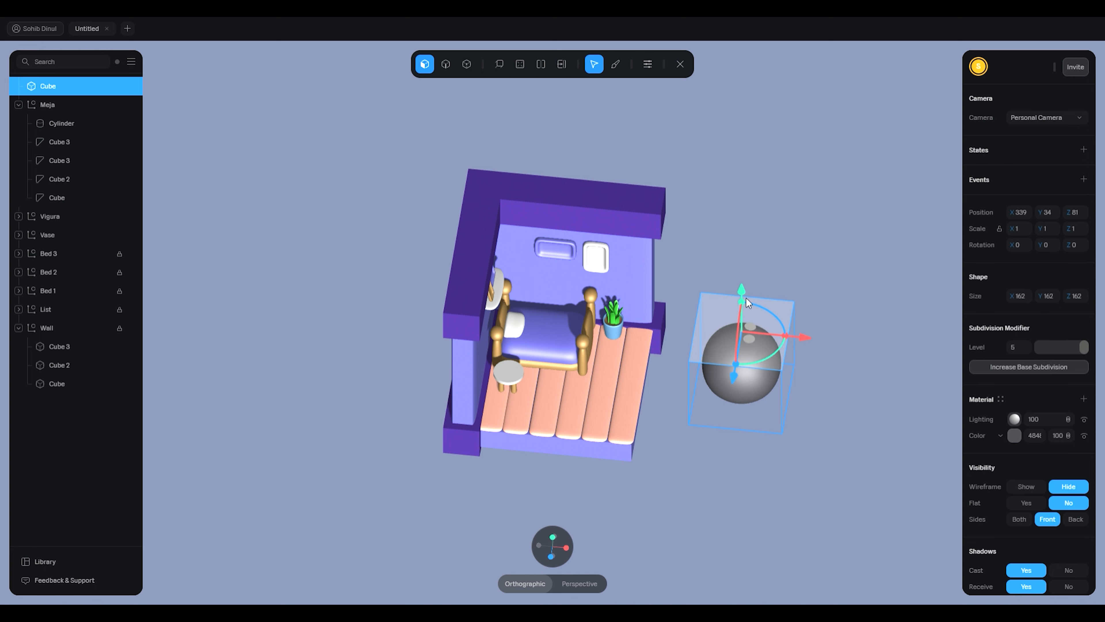
{"action": "left_click_drag", "start_coordinate": [746, 302], "coordinate": [744, 262]}
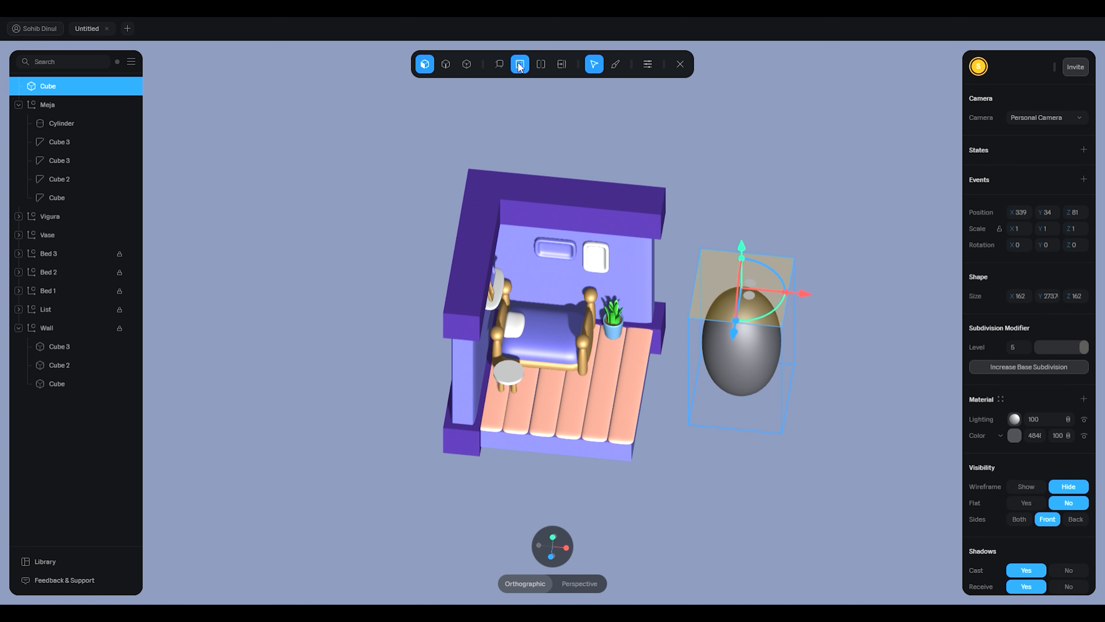
Step: Try tapering the stretched mesh by scaling its top vertices inward to a narrow tip
{"action": "left_click", "coordinate": [467, 64]}
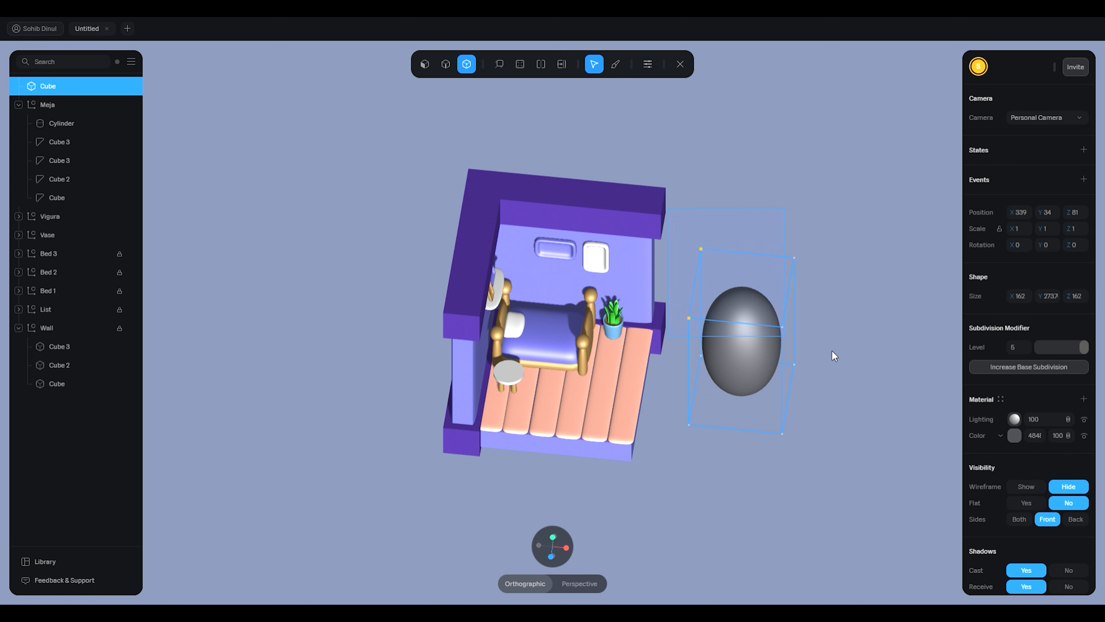
{"action": "left_click_drag", "start_coordinate": [831, 350], "coordinate": [834, 351]}
{"action": "left_click", "coordinate": [813, 258]}
{"action": "left_click_drag", "start_coordinate": [842, 283], "coordinate": [843, 233], "text": "alt"}
{"action": "left_click_drag", "start_coordinate": [843, 183], "coordinate": [750, 203]}
{"action": "left_click", "coordinate": [849, 280]}
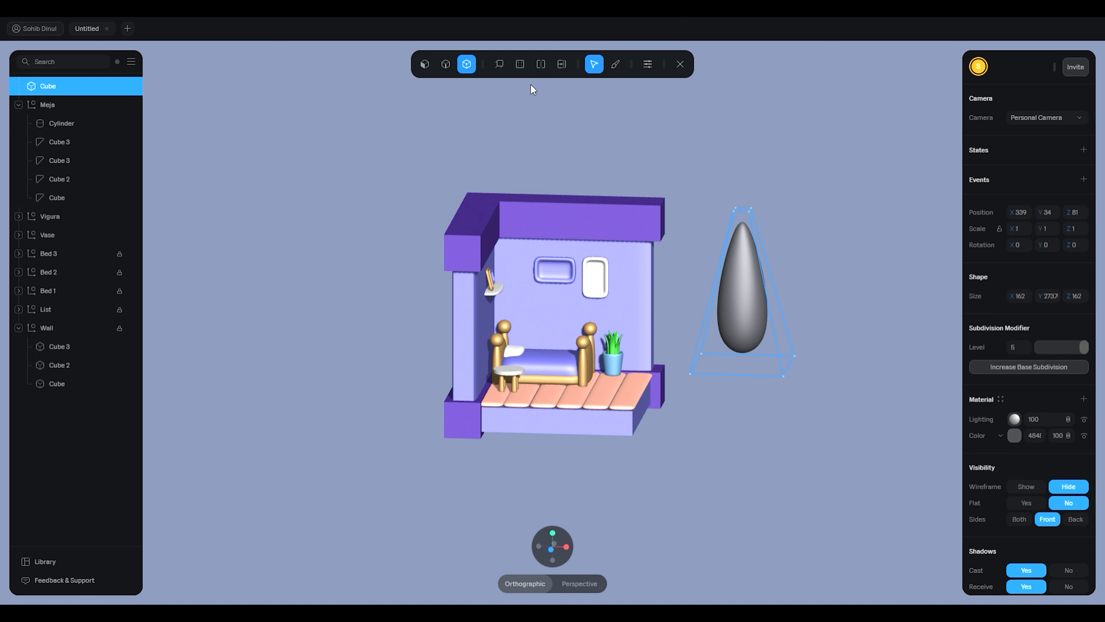
Step: Try a horizontal loop cut on the tapered mesh, and undo both the cut and the taper
{"action": "left_click", "coordinate": [540, 64]}
{"action": "left_click", "coordinate": [763, 295]}
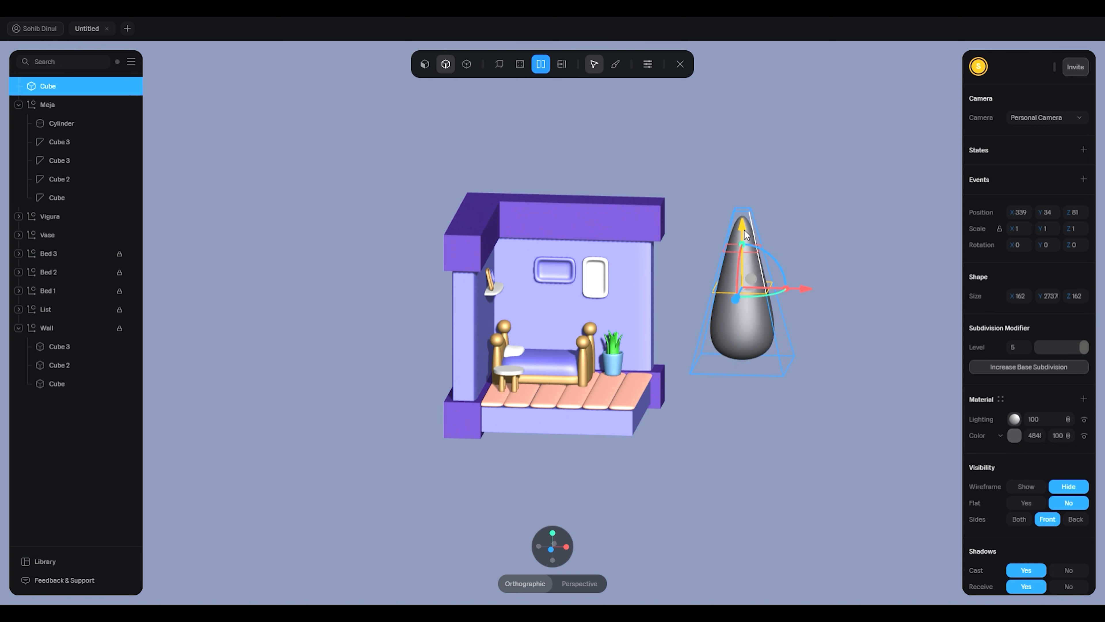
{"action": "left_click_drag", "start_coordinate": [745, 231], "coordinate": [755, 259]}
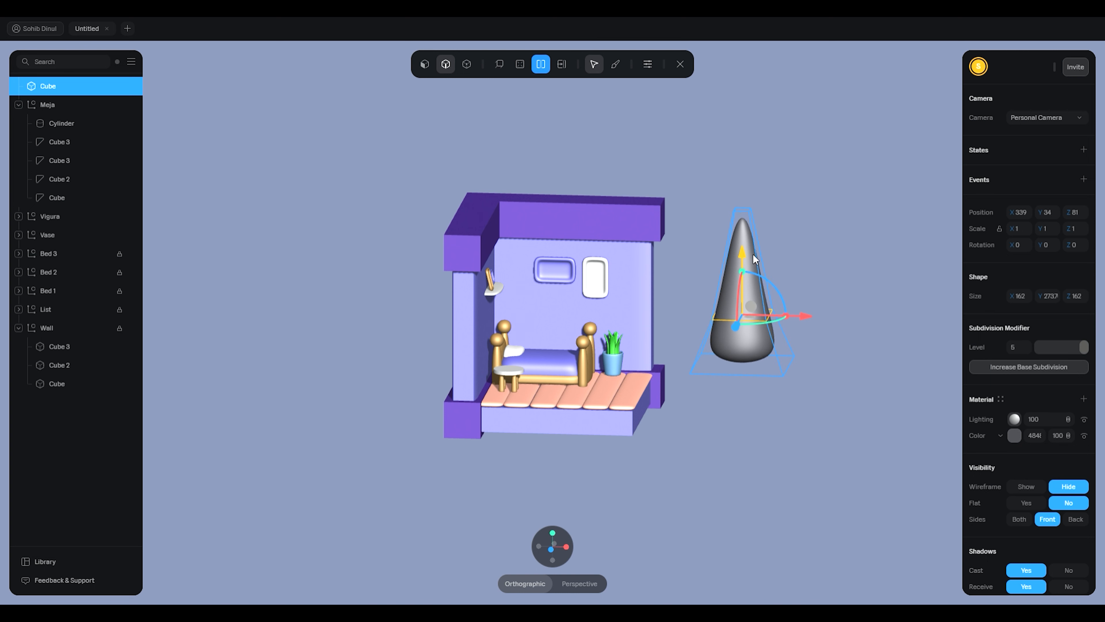
{"action": "key", "text": "ctrl+z"}
{"action": "key", "text": "ctrl"}
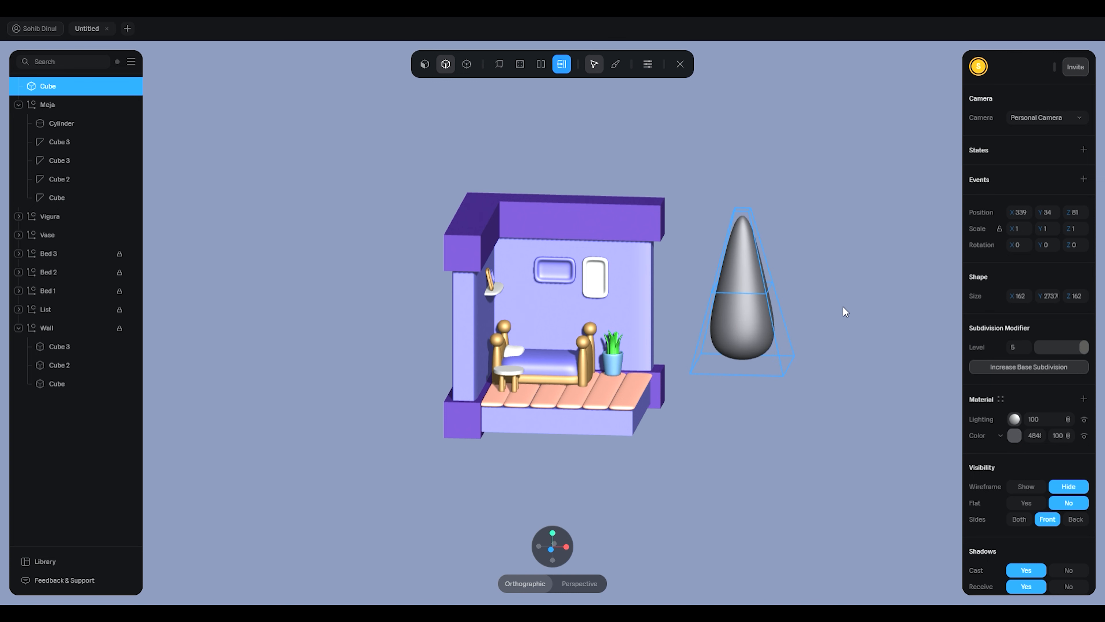
{"action": "key", "text": "ctrl"}
{"action": "key", "text": "ctrl+z"}
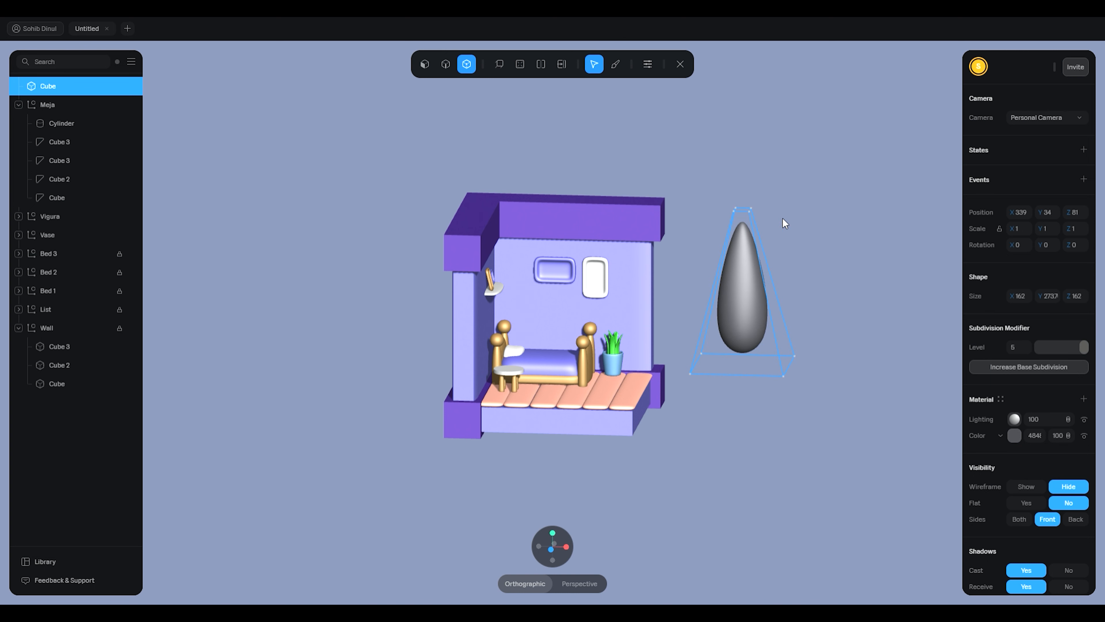
{"action": "key", "text": "ctrl+z"}
Step: Add a horizontal loop cut around the stretched mesh and slide it down close to the base
{"action": "key", "text": "l"}
{"action": "left_click", "coordinate": [732, 269]}
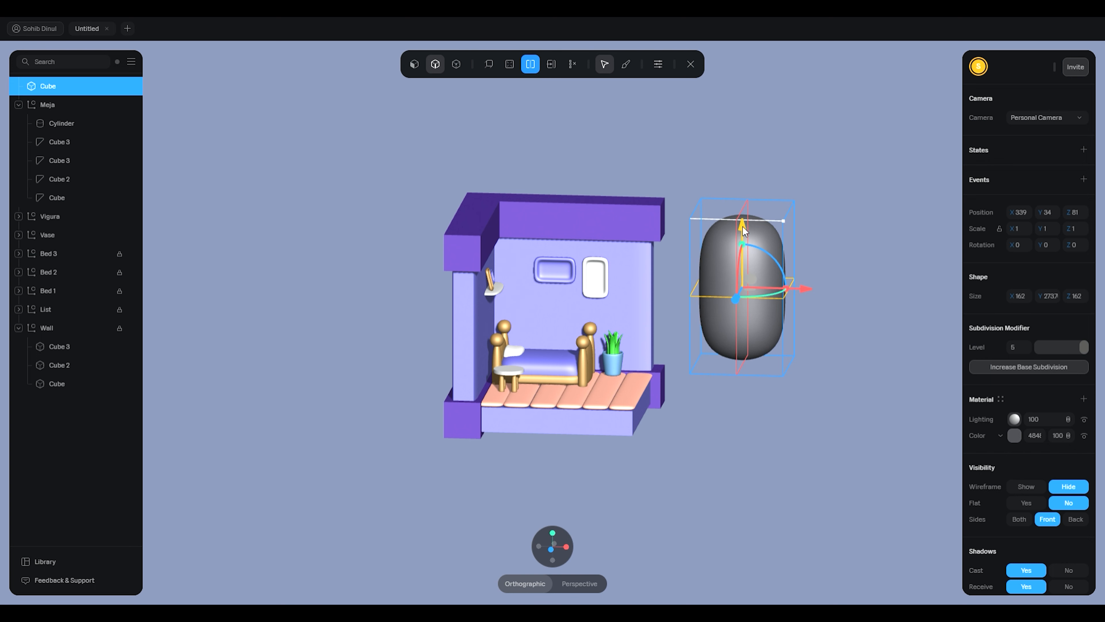
{"action": "left_click_drag", "start_coordinate": [743, 229], "coordinate": [745, 323]}
{"action": "key", "text": "Escape"}
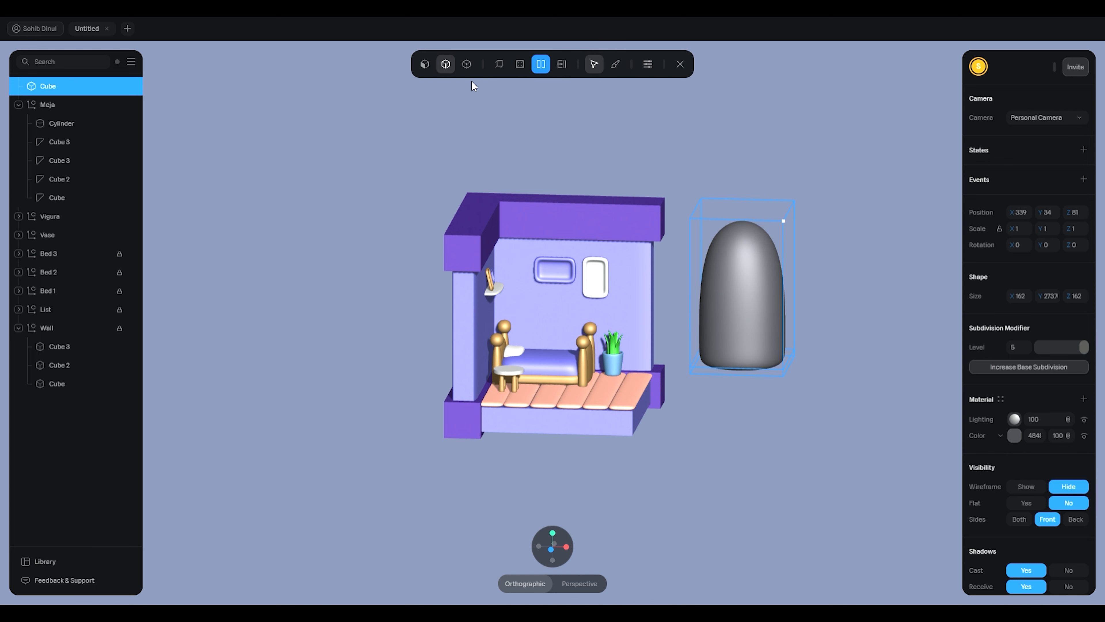
{"action": "left_click", "coordinate": [425, 64]}
{"action": "left_click", "coordinate": [467, 64]}
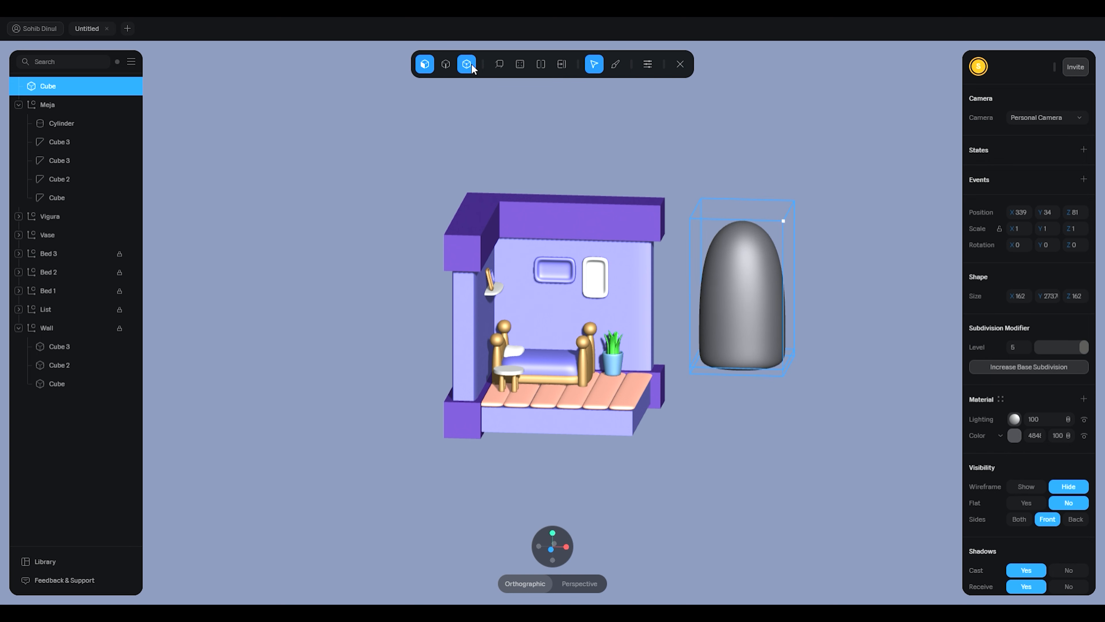
{"action": "key", "text": "Escape"}
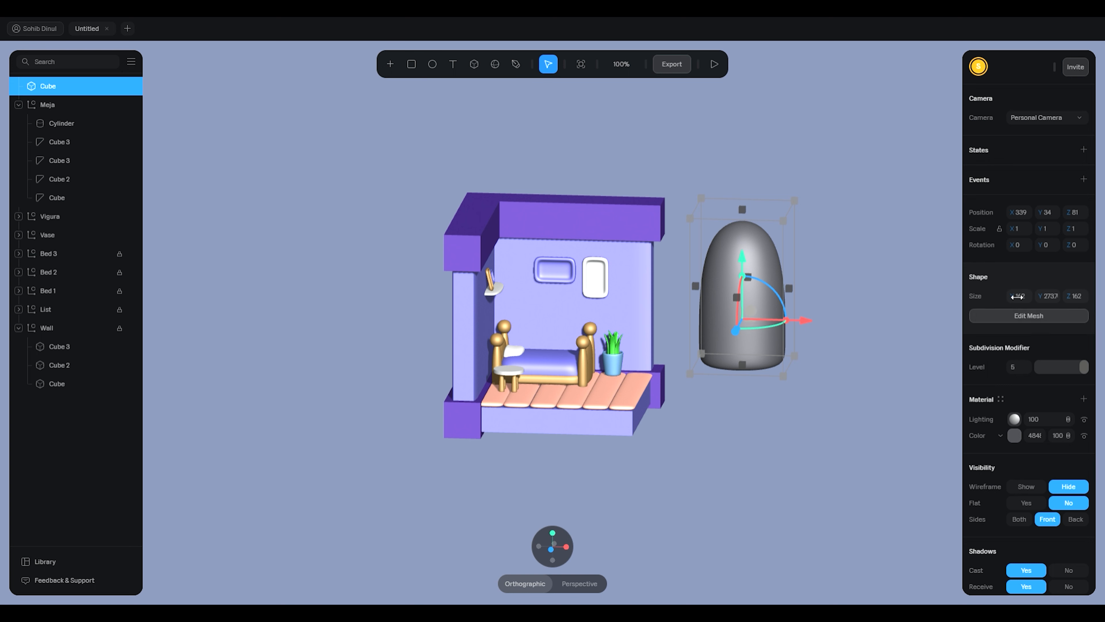
Step: Scale the mesh's top vertices inward to a narrow tip and lower them to form a squat cone-shaped lampshade
{"action": "left_click", "coordinate": [1019, 316]}
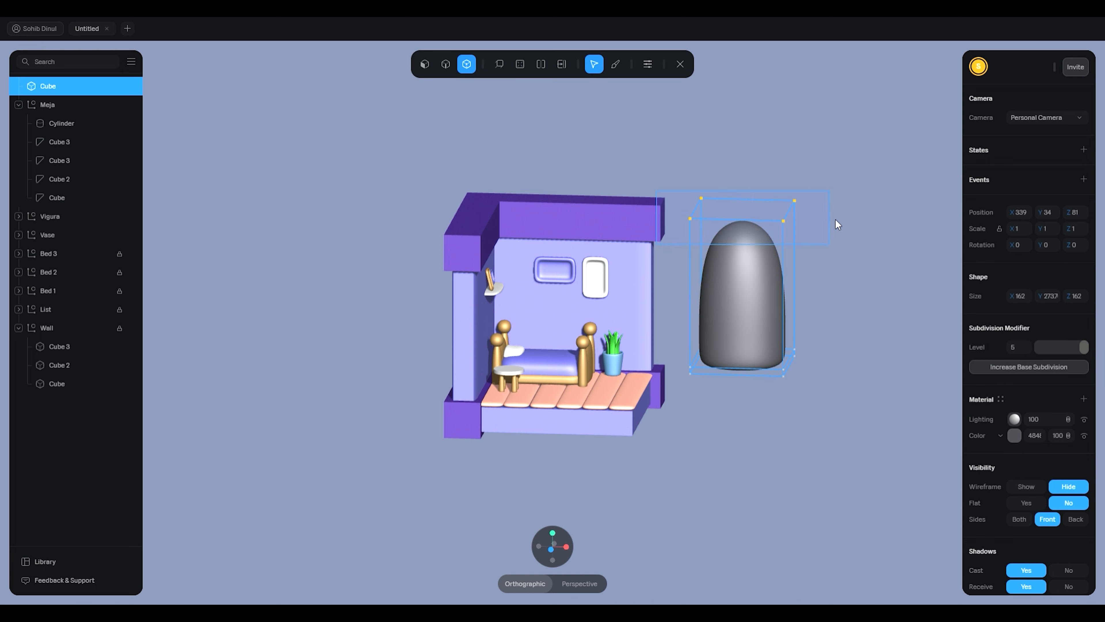
{"action": "left_click", "coordinate": [703, 208]}
{"action": "left_click_drag", "start_coordinate": [784, 210], "coordinate": [751, 207]}
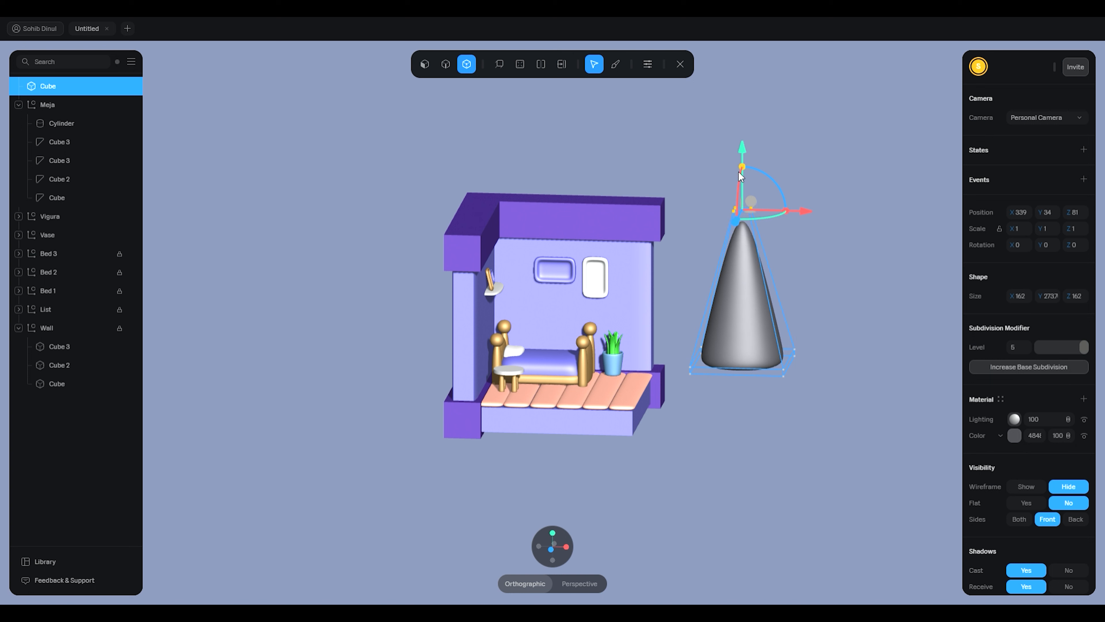
{"action": "left_click_drag", "start_coordinate": [744, 157], "coordinate": [744, 216]}
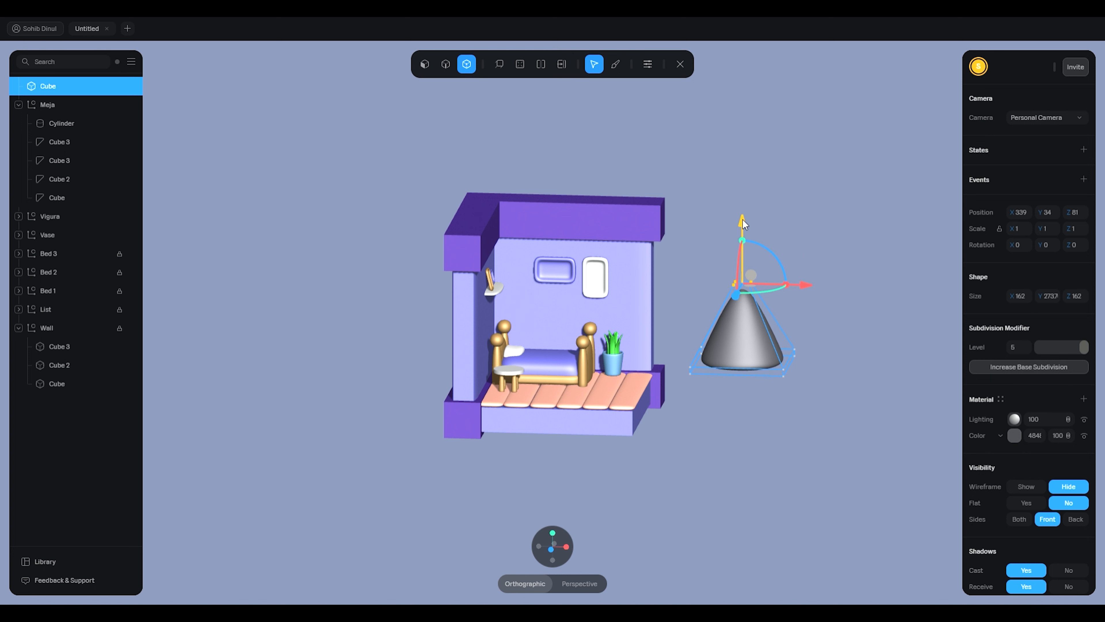
{"action": "left_click", "coordinate": [680, 64]}
{"action": "left_click", "coordinate": [823, 162]}
{"action": "middle_click_drag", "start_coordinate": [824, 273], "coordinate": [766, 280]}
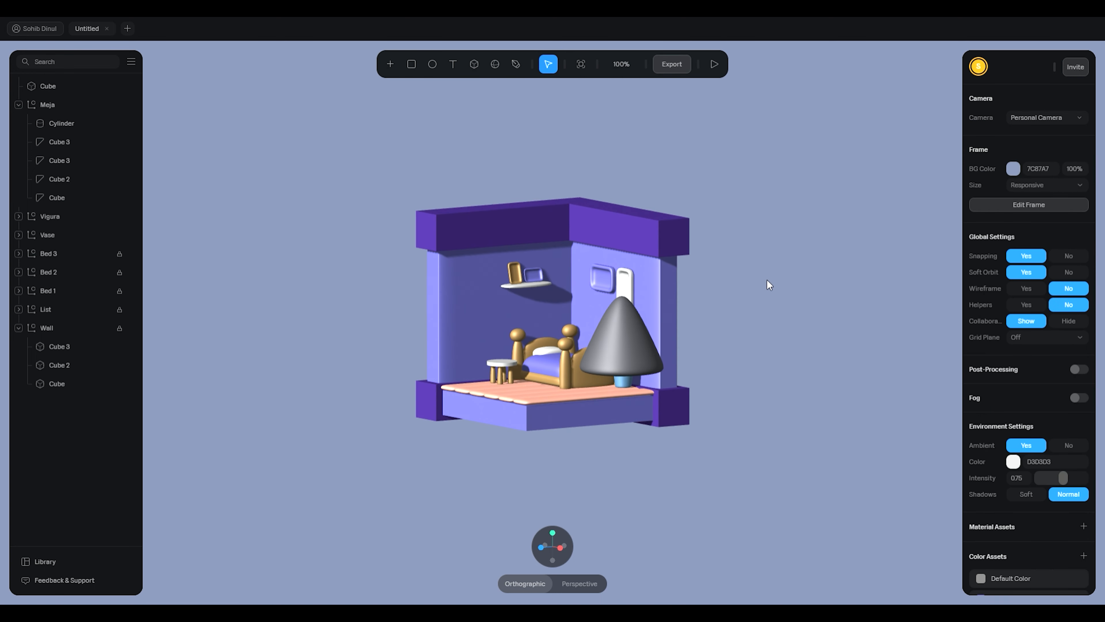
{"action": "left_click", "coordinate": [632, 341]}
{"action": "left_click", "coordinate": [748, 309]}
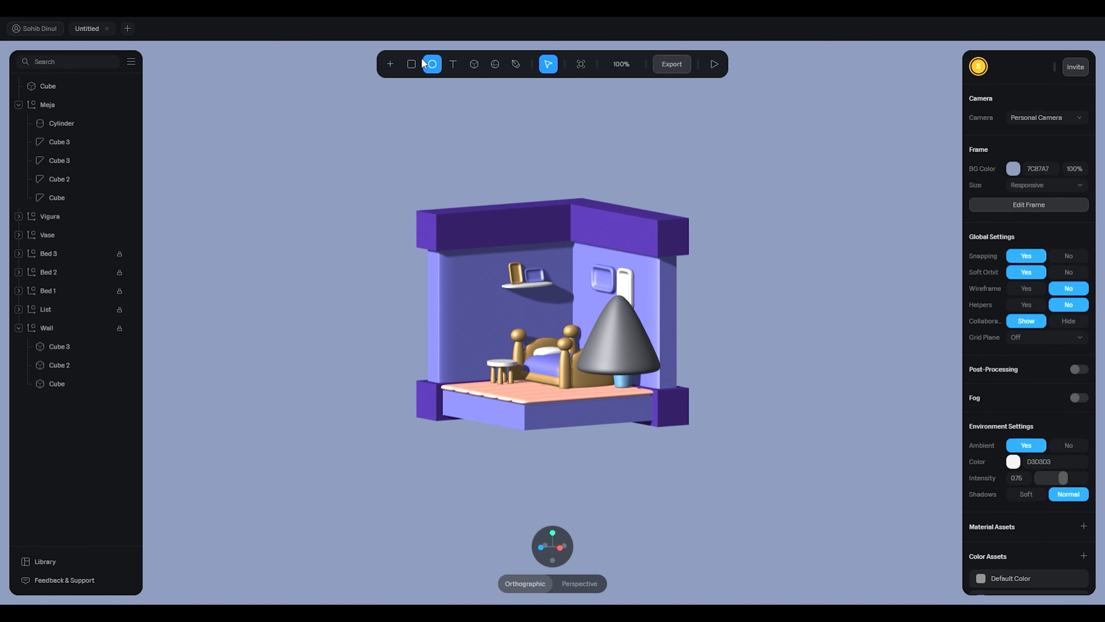
{"action": "left_click", "coordinate": [474, 64]}
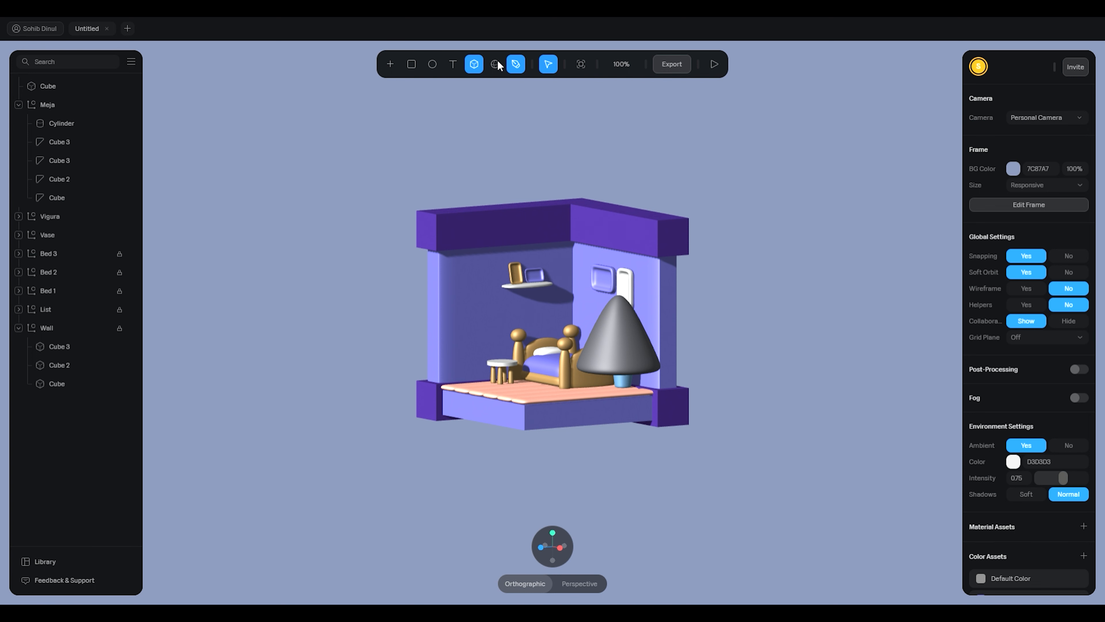
{"action": "left_click", "coordinate": [391, 64]}
{"action": "left_click", "coordinate": [757, 190]}
{"action": "left_click_drag", "start_coordinate": [684, 207], "coordinate": [749, 217]}
{"action": "key", "text": "Delete"}
Step: Reset the camera, draw a 116 × 82 × 116 cube below the cone and center it directly under the shade
{"action": "right_click", "coordinate": [775, 148]}
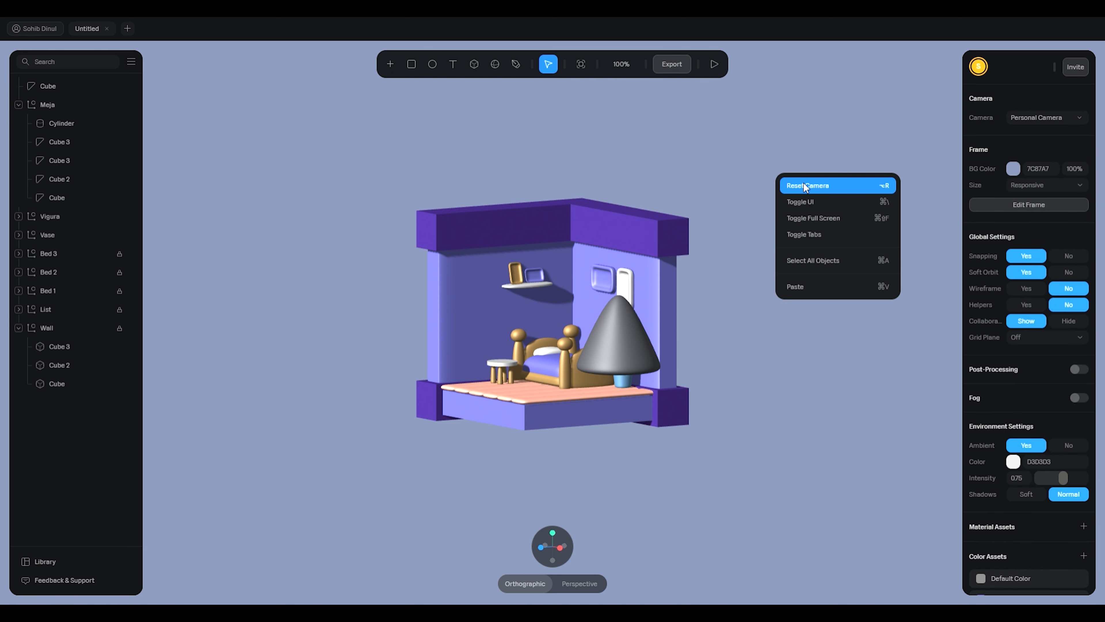
{"action": "left_click", "coordinate": [790, 160]}
{"action": "right_click", "coordinate": [785, 165]}
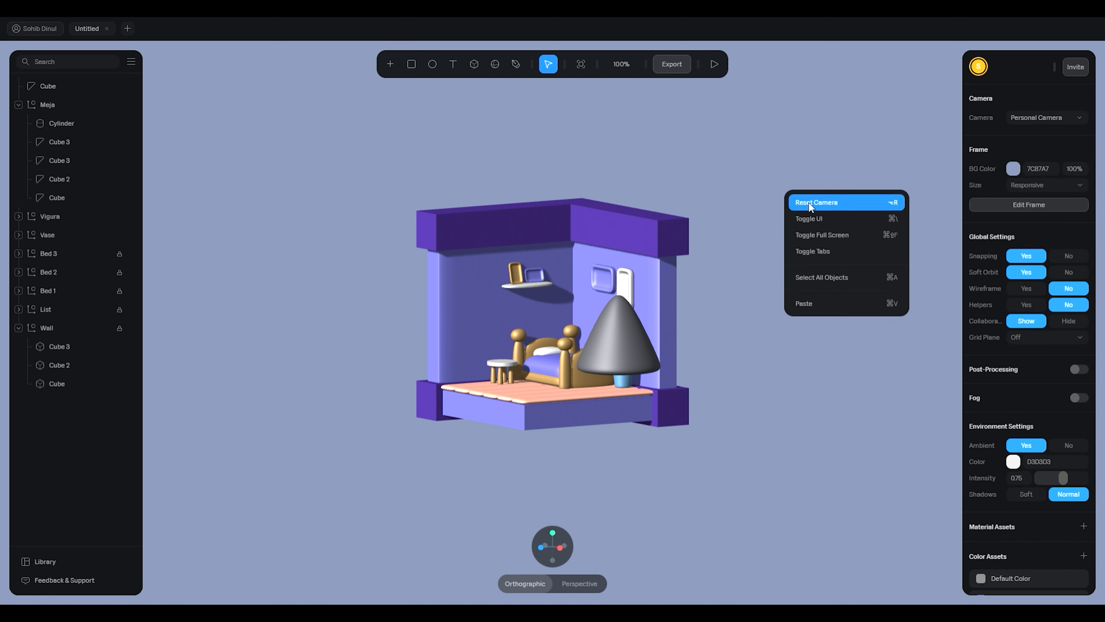
{"action": "left_click", "coordinate": [809, 205]}
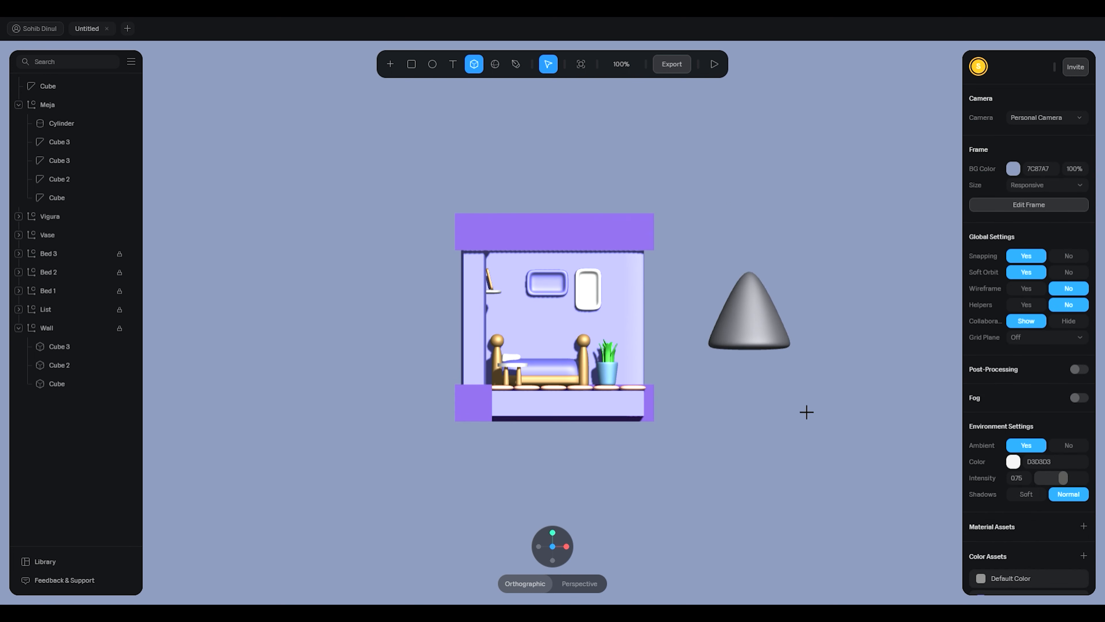
{"action": "mouse_move", "coordinate": [749, 392]}
{"action": "left_mouse_down"}
{"action": "mouse_move", "coordinate": [799, 442]}
{"action": "mouse_move", "coordinate": [805, 429]}
{"action": "left_mouse_up"}
{"action": "left_click_drag", "start_coordinate": [785, 384], "coordinate": [774, 364]}
{"action": "left_click", "coordinate": [792, 378]}
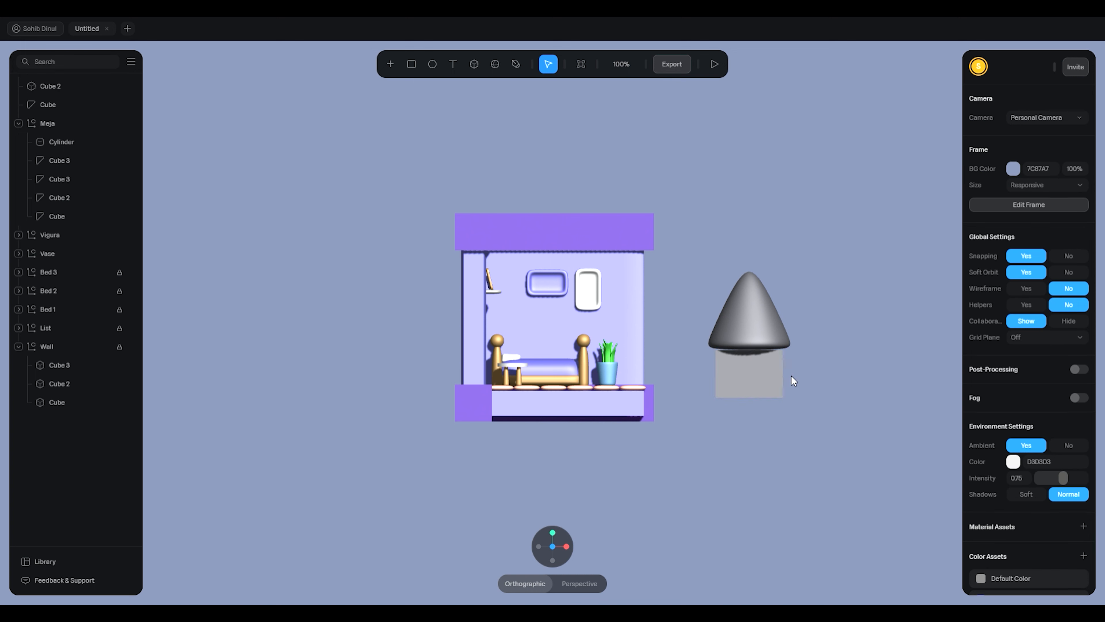
Step: Convert the box under the cone to a smooth mesh at subdivision level 5
{"action": "left_click", "coordinate": [766, 375]}
{"action": "left_click", "coordinate": [1039, 366]}
{"action": "left_click_drag", "start_coordinate": [1057, 349], "coordinate": [1083, 347]}
Step: Add a horizontal loop cut around the middle of the rounded base and finish editing its mesh
{"action": "left_click", "coordinate": [541, 64]}
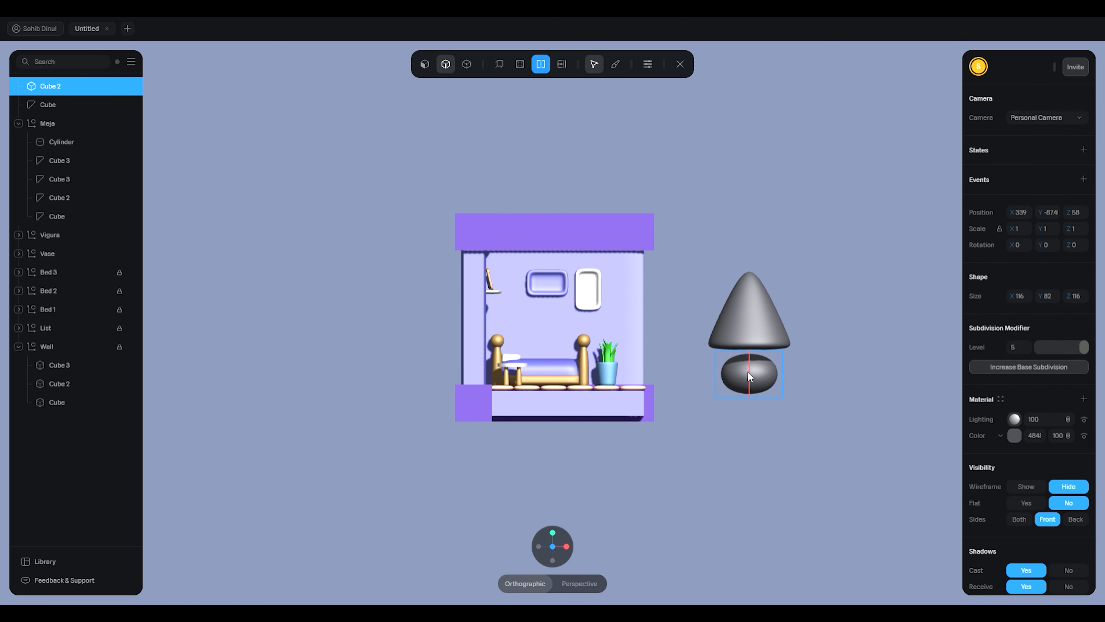
{"action": "left_click", "coordinate": [765, 375]}
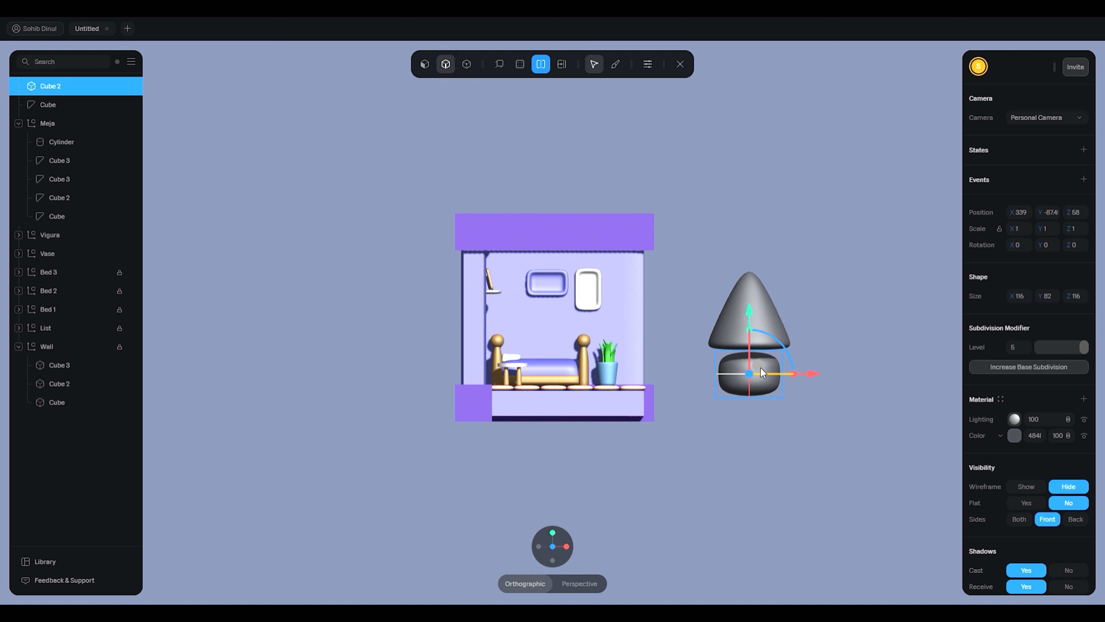
{"action": "left_click", "coordinate": [877, 308]}
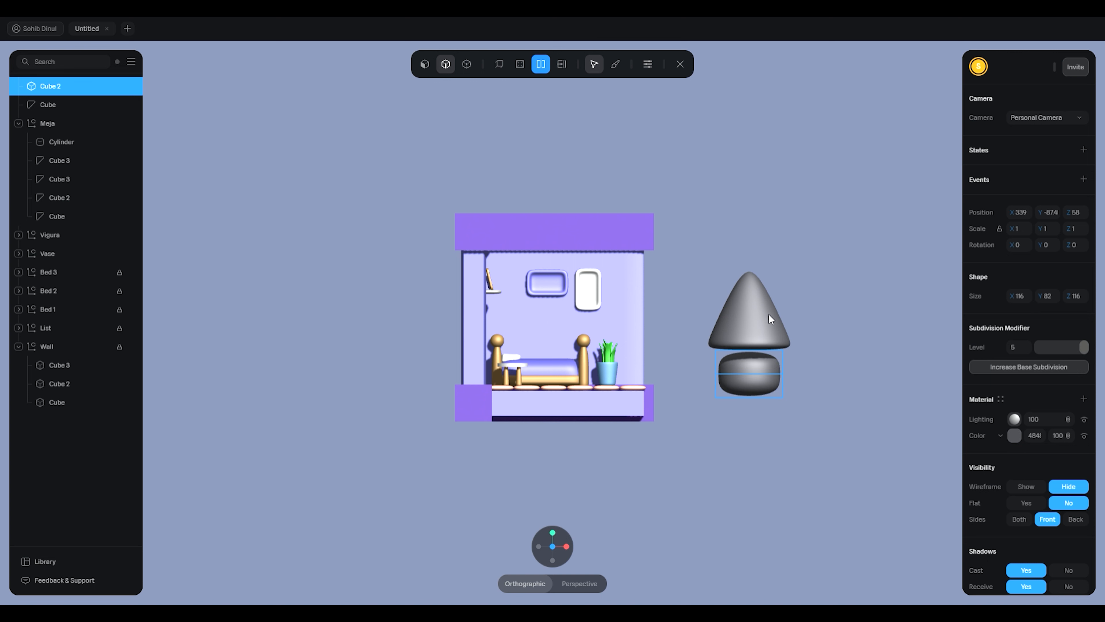
{"action": "left_click", "coordinate": [680, 64]}
{"action": "left_click_drag", "start_coordinate": [759, 383], "coordinate": [762, 377]}
{"action": "left_click", "coordinate": [814, 301]}
{"action": "left_click_drag", "start_coordinate": [814, 300], "coordinate": [748, 304]}
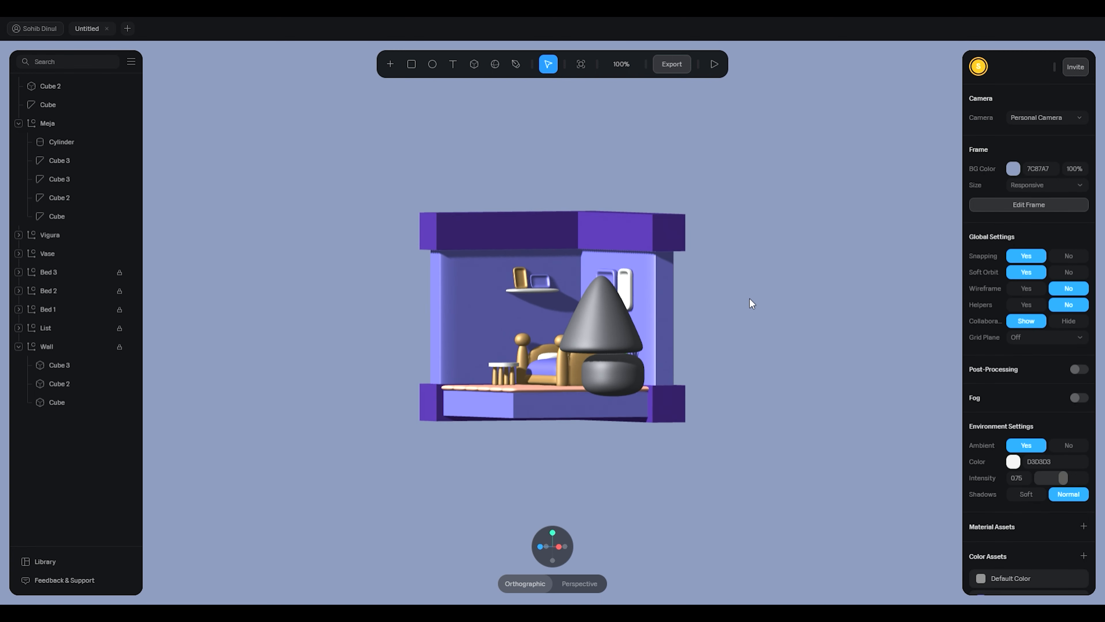
Step: Align the rounded base under the shade at Z 81 and lower the shade onto it to about Y 13.9
{"action": "left_click", "coordinate": [558, 546]}
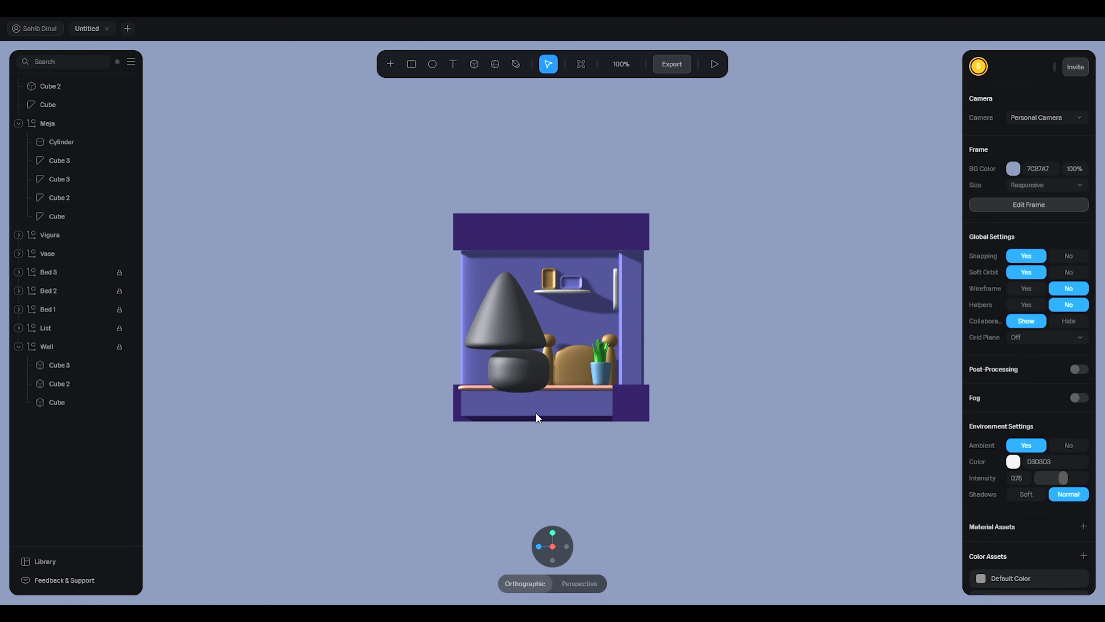
{"action": "left_click", "coordinate": [520, 383]}
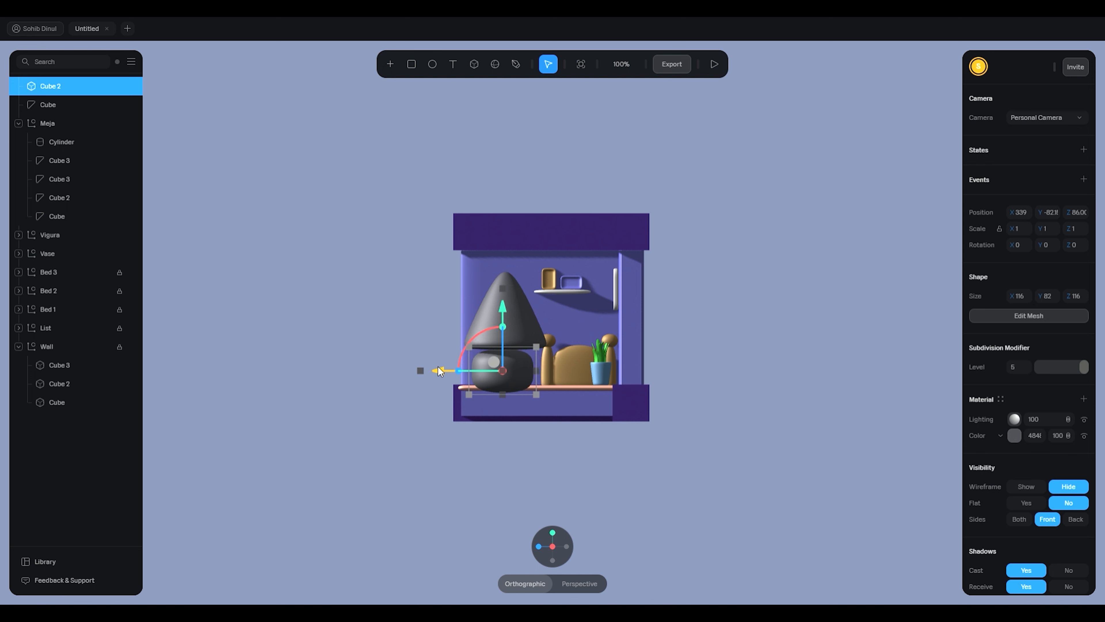
{"action": "left_click", "coordinate": [662, 378]}
{"action": "left_click", "coordinate": [511, 312]}
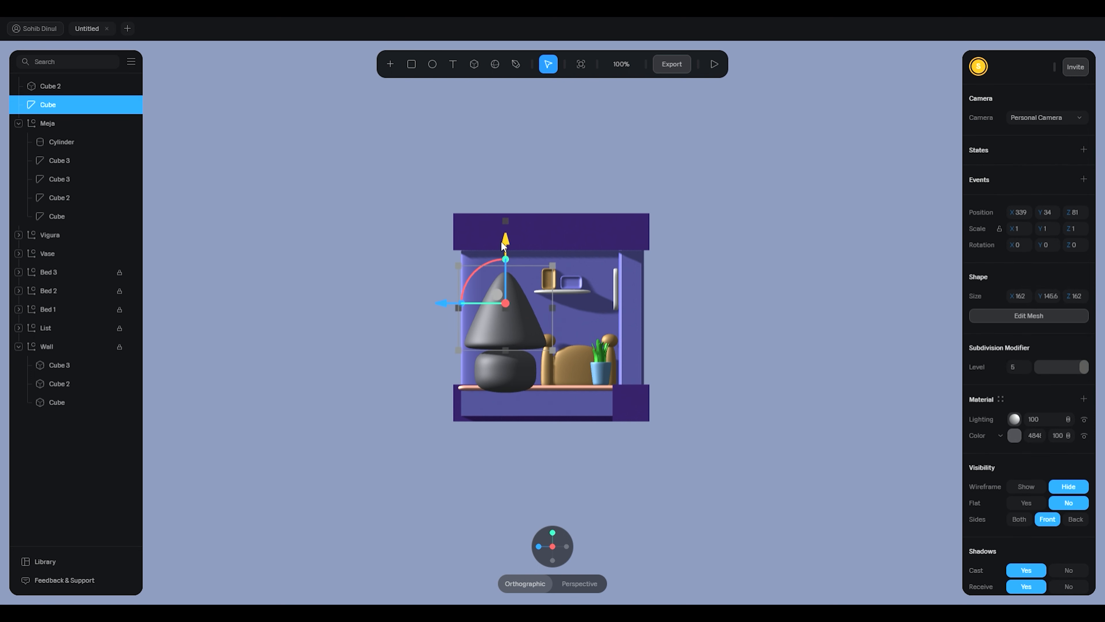
{"action": "left_click_drag", "start_coordinate": [507, 238], "coordinate": [508, 249]}
{"action": "left_click", "coordinate": [744, 277]}
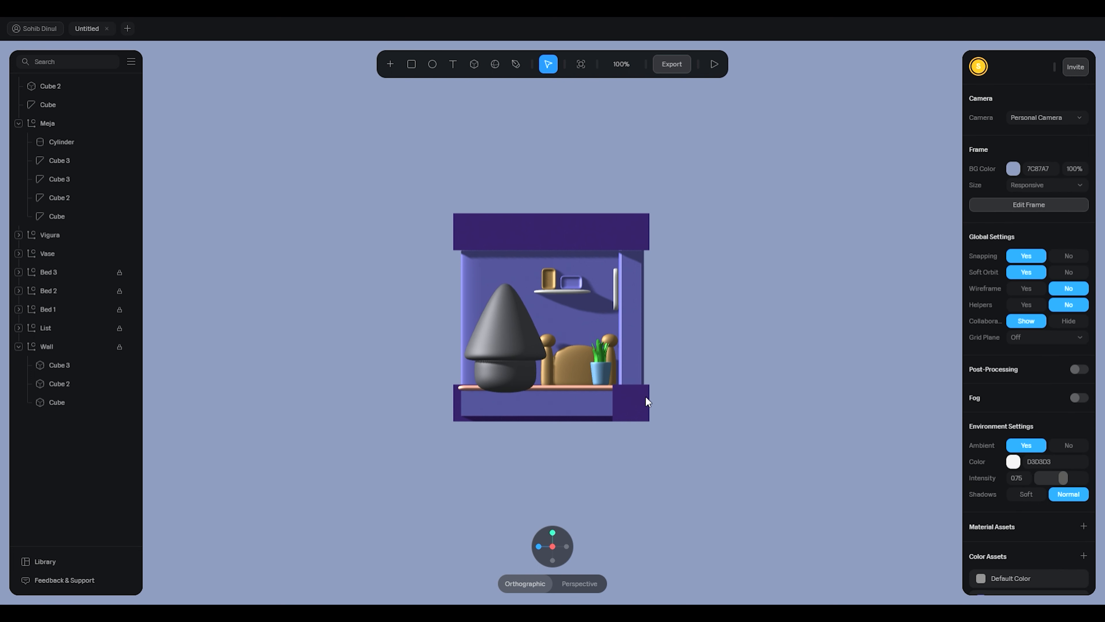
Step: Scale the rounded lamp base down uniformly to about 0.83
{"action": "left_click_drag", "start_coordinate": [649, 401], "coordinate": [715, 397]}
{"action": "left_click", "coordinate": [695, 344]}
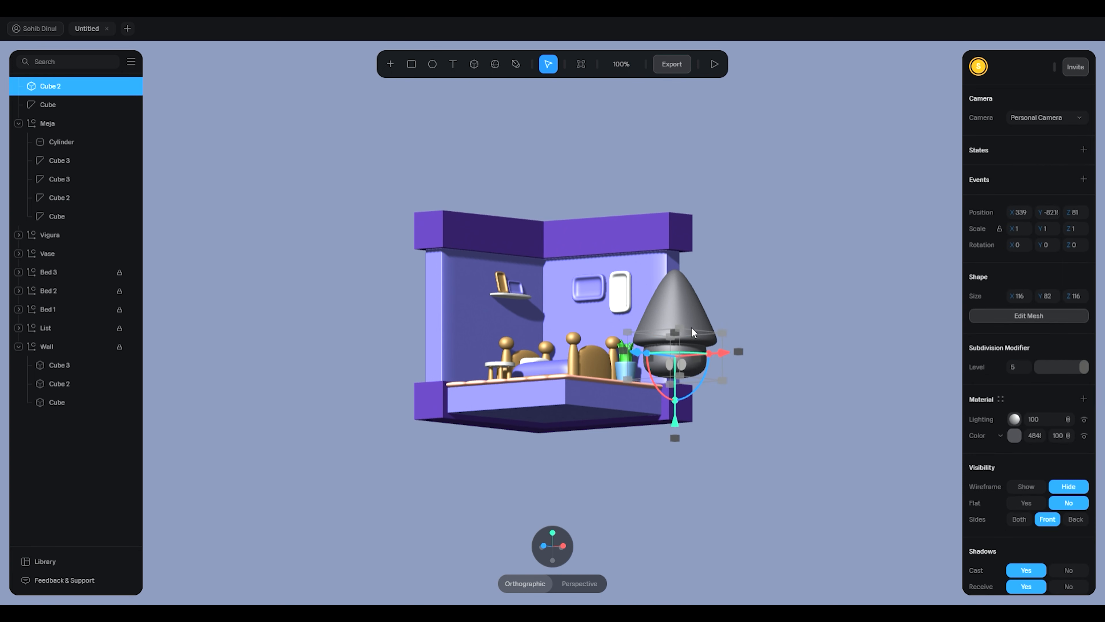
{"action": "left_click", "coordinate": [732, 368]}
{"action": "left_click", "coordinate": [697, 361]}
{"action": "left_click_drag", "start_coordinate": [706, 358], "coordinate": [785, 350]}
{"action": "middle_click_drag", "start_coordinate": [769, 362], "coordinate": [644, 385]}
{"action": "left_click_drag", "start_coordinate": [523, 423], "coordinate": [517, 419]}
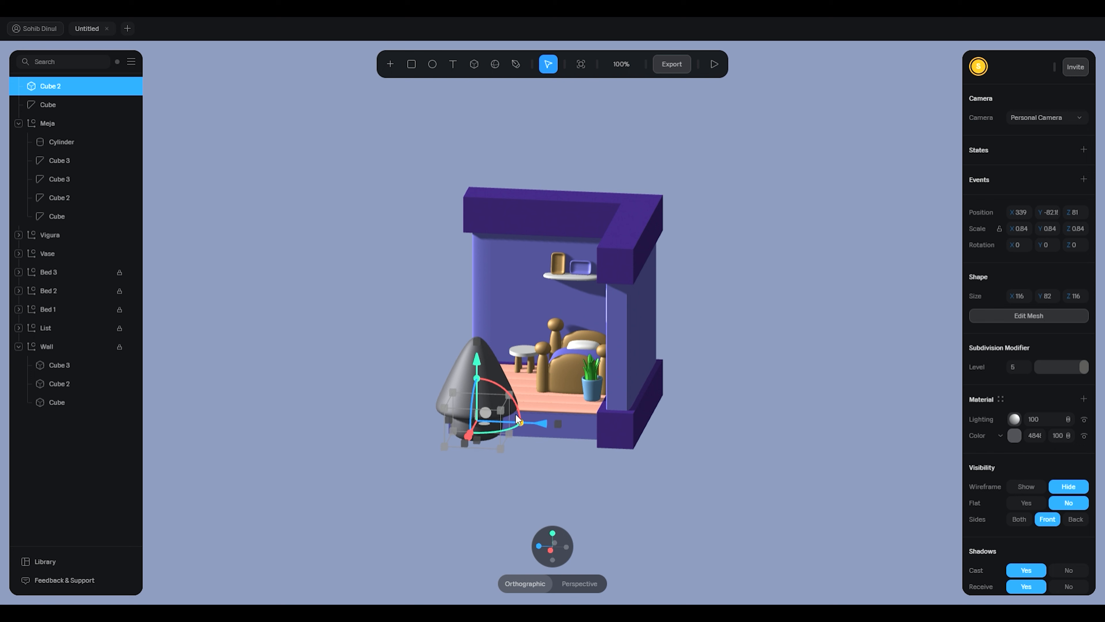
{"action": "left_click", "coordinate": [661, 439]}
{"action": "middle_click_drag", "start_coordinate": [663, 439], "coordinate": [667, 436]}
Step: Scale the lampshade uniformly to 1.13, flatten its height to about 113 and raise it above the base to about Y 24.8
{"action": "left_click", "coordinate": [512, 367]}
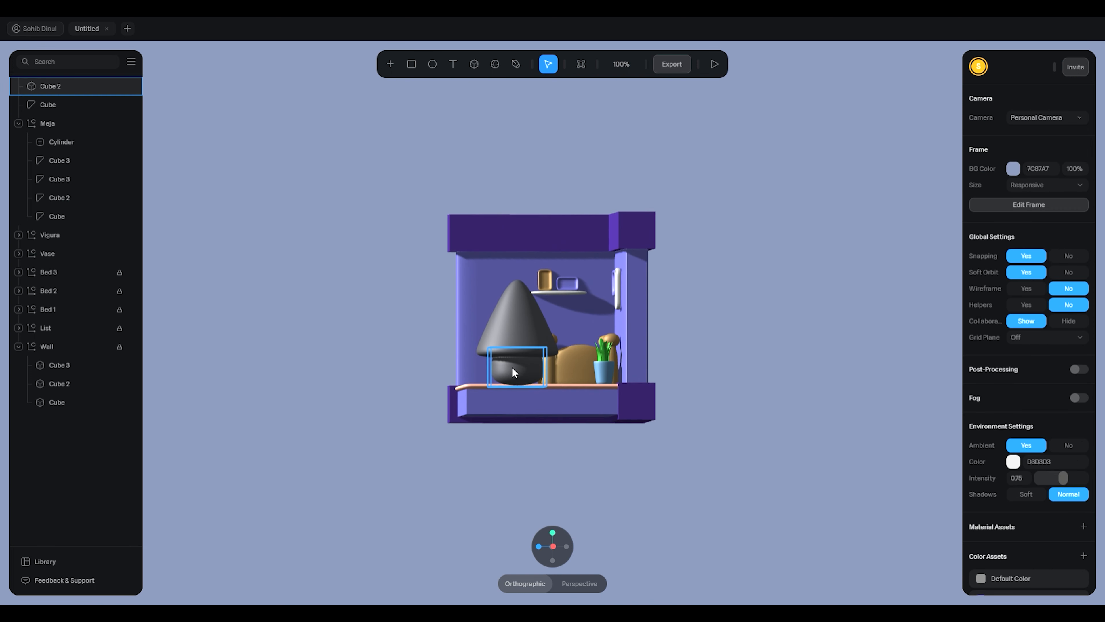
{"action": "left_click", "coordinate": [675, 309]}
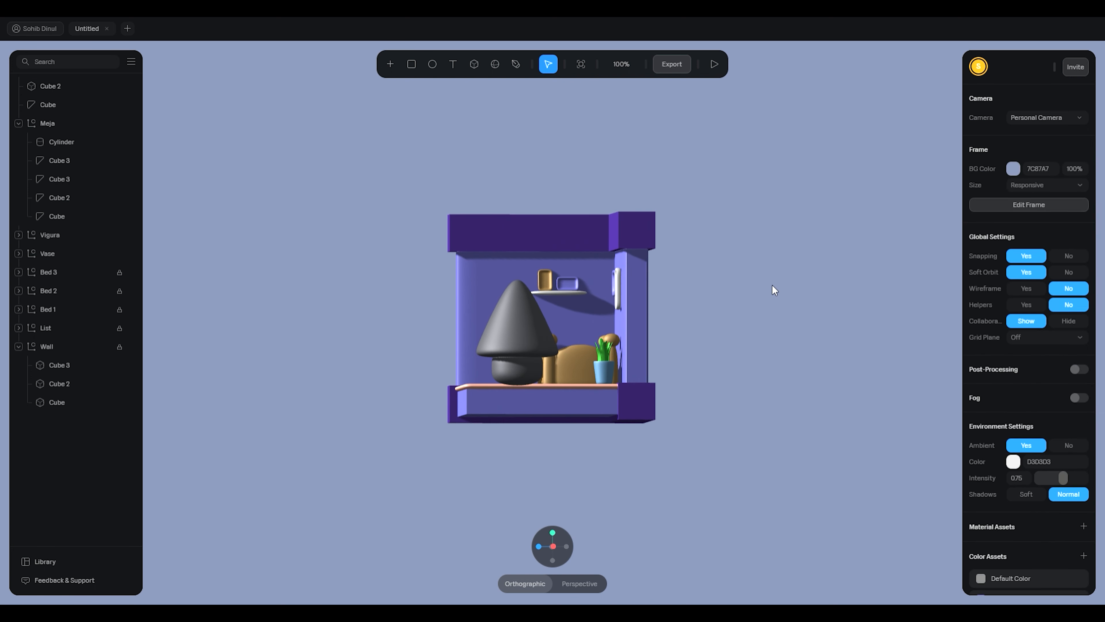
{"action": "left_click", "coordinate": [535, 320]}
{"action": "left_click_drag", "start_coordinate": [473, 316], "coordinate": [467, 315]}
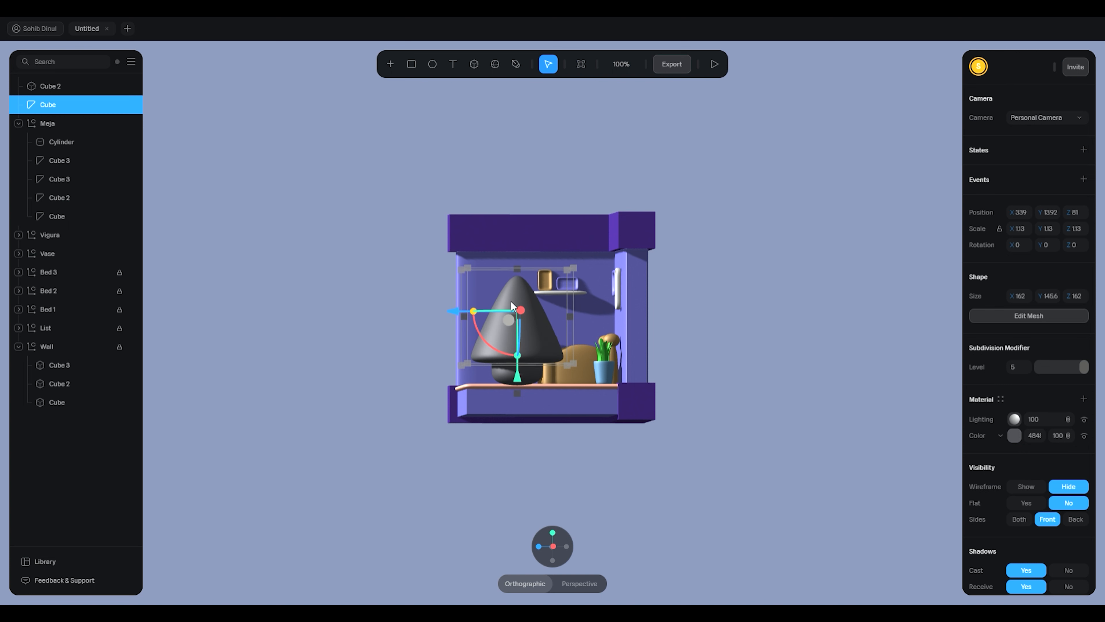
{"action": "left_click_drag", "start_coordinate": [518, 275], "coordinate": [679, 292]}
{"action": "left_click_drag", "start_coordinate": [712, 370], "coordinate": [710, 356]}
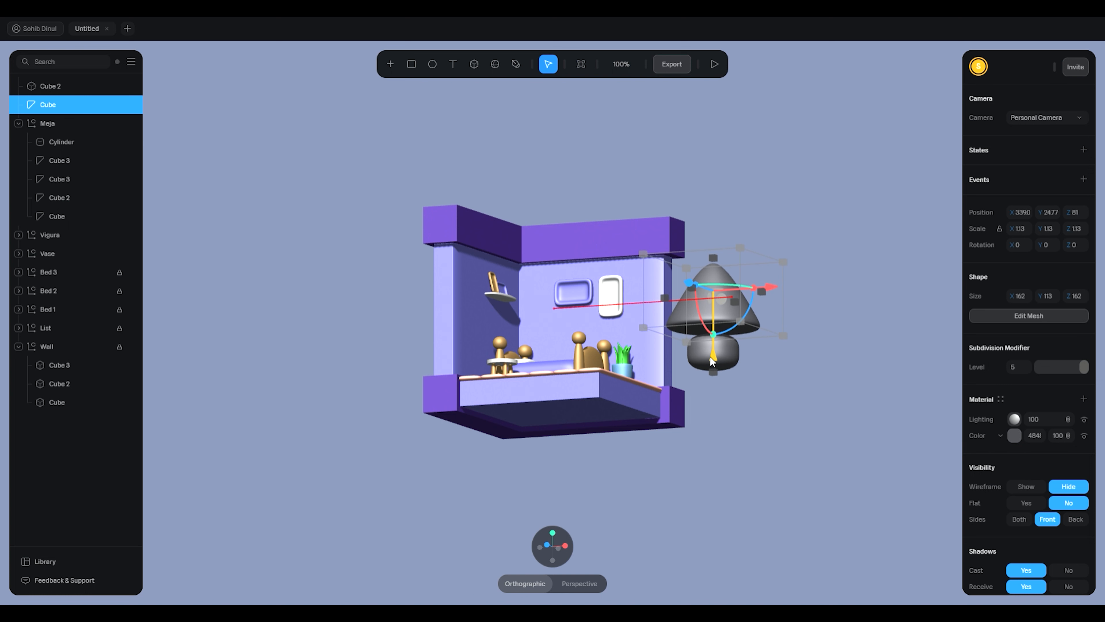
{"action": "left_click", "coordinate": [790, 344]}
{"action": "mouse_move", "coordinate": [790, 344]}
{"action": "left_mouse_down", "text": "alt"}
{"action": "mouse_move", "coordinate": [772, 342]}
{"action": "mouse_move", "coordinate": [800, 336]}
{"action": "left_mouse_up", "text": "alt"}
{"action": "left_click", "coordinate": [677, 365]}
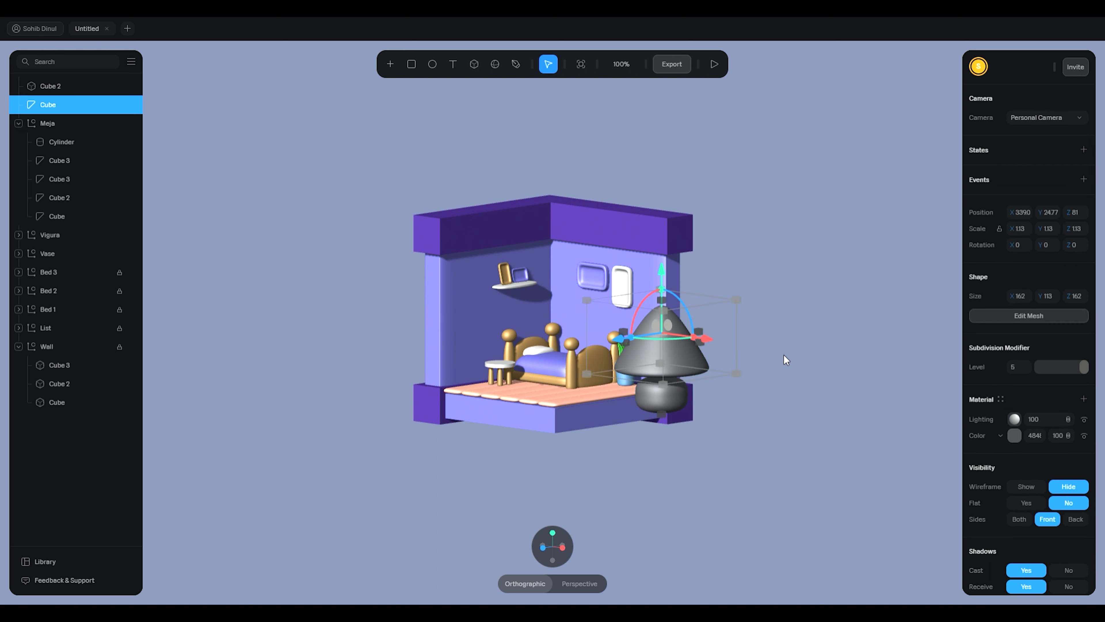
{"action": "left_click", "coordinate": [779, 273]}
{"action": "key", "text": "ctrl+backslash"}
{"action": "right_click", "coordinate": [790, 239]}
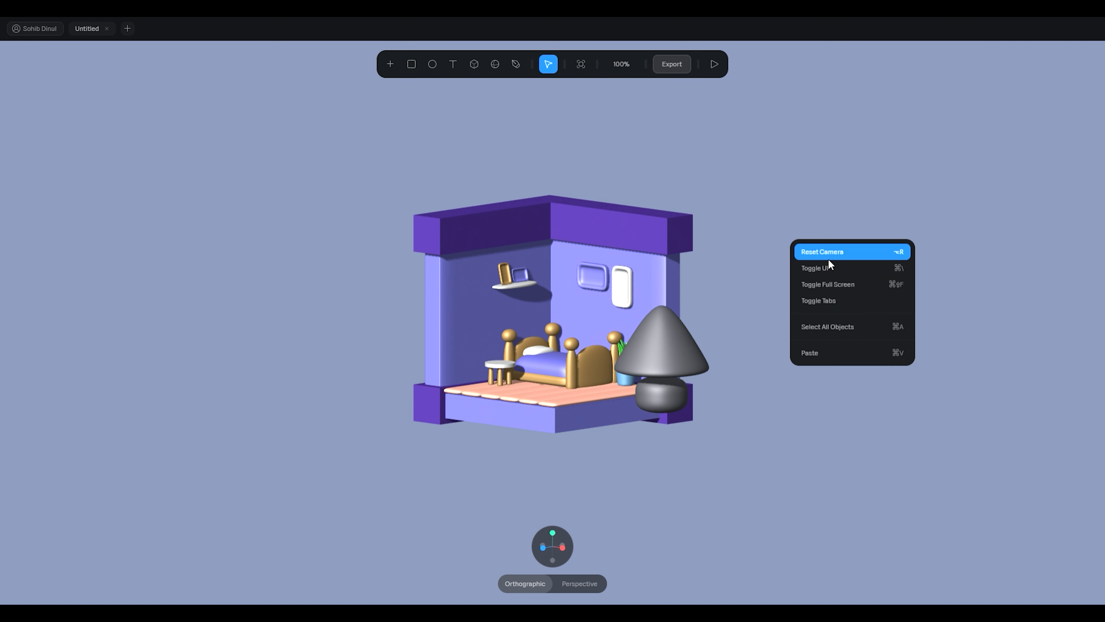
{"action": "left_click", "coordinate": [828, 258]}
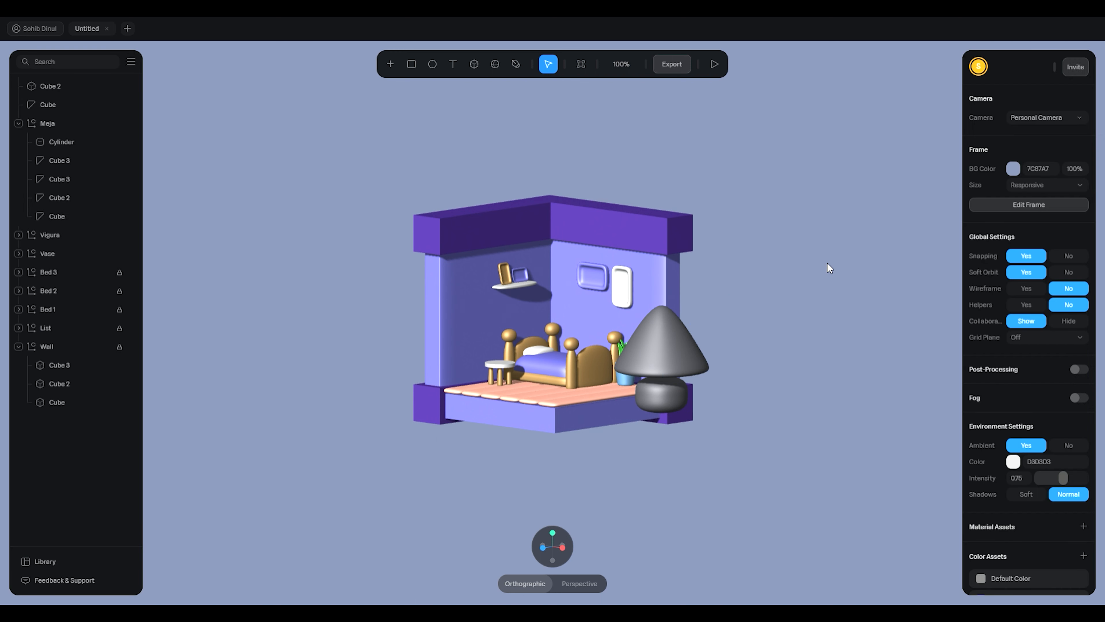
Step: Recolor the lampshade to a medium pink
{"action": "left_click", "coordinate": [672, 342]}
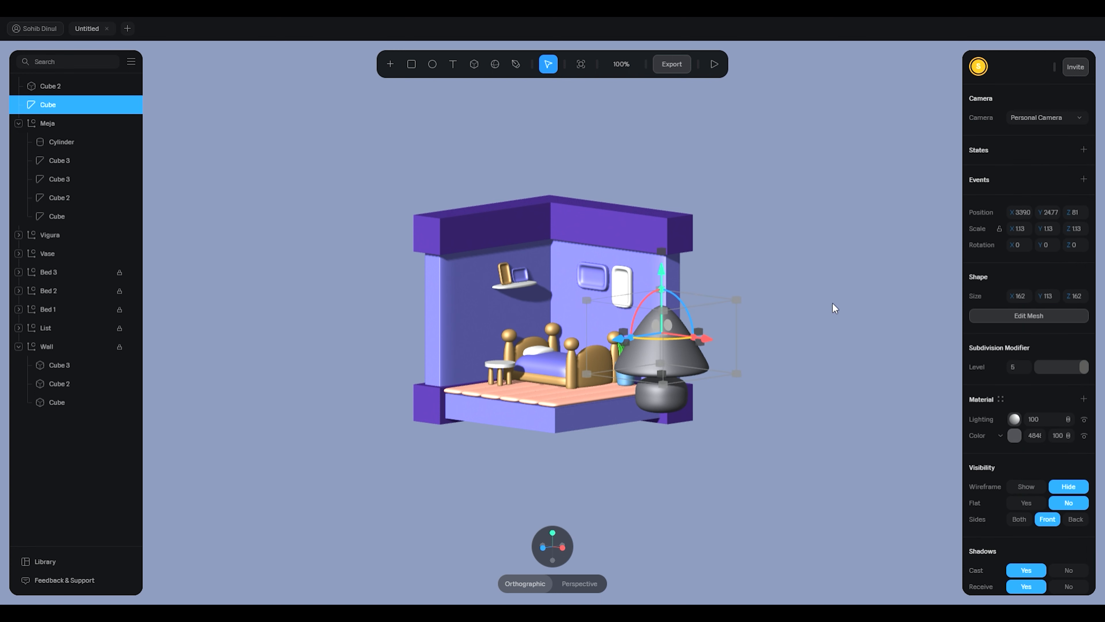
{"action": "left_click", "coordinate": [1015, 436]}
{"action": "left_click_drag", "start_coordinate": [1048, 584], "coordinate": [1068, 584]}
{"action": "left_click", "coordinate": [1048, 454]}
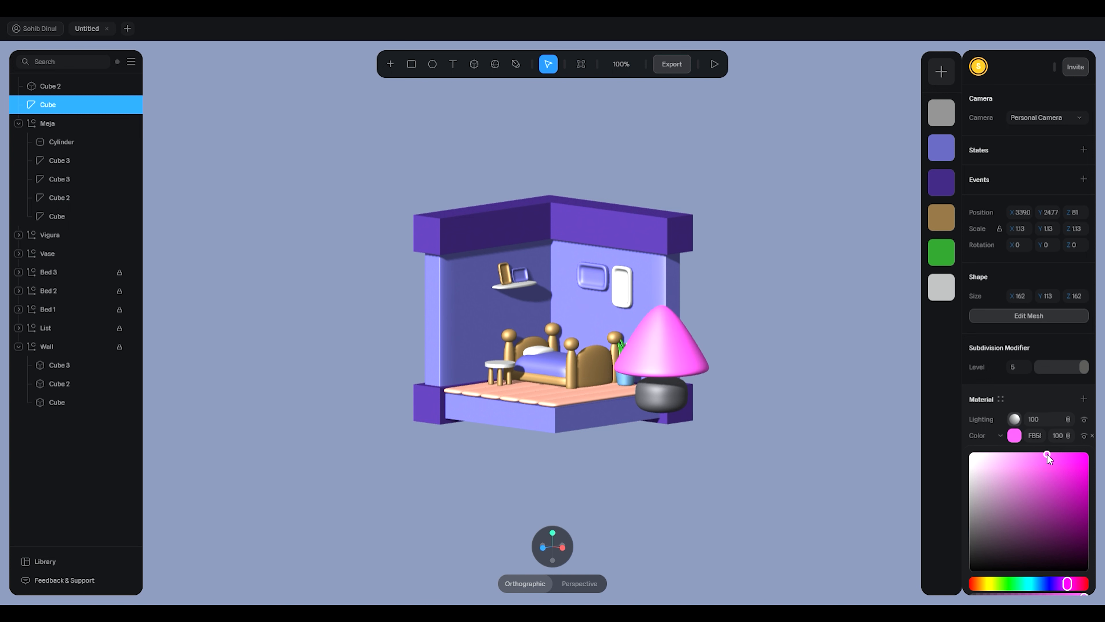
{"action": "left_click_drag", "start_coordinate": [1034, 461], "coordinate": [1032, 493]}
Step: Apply the saved brown wood color to the rounded lamp base
{"action": "left_click", "coordinate": [681, 397]}
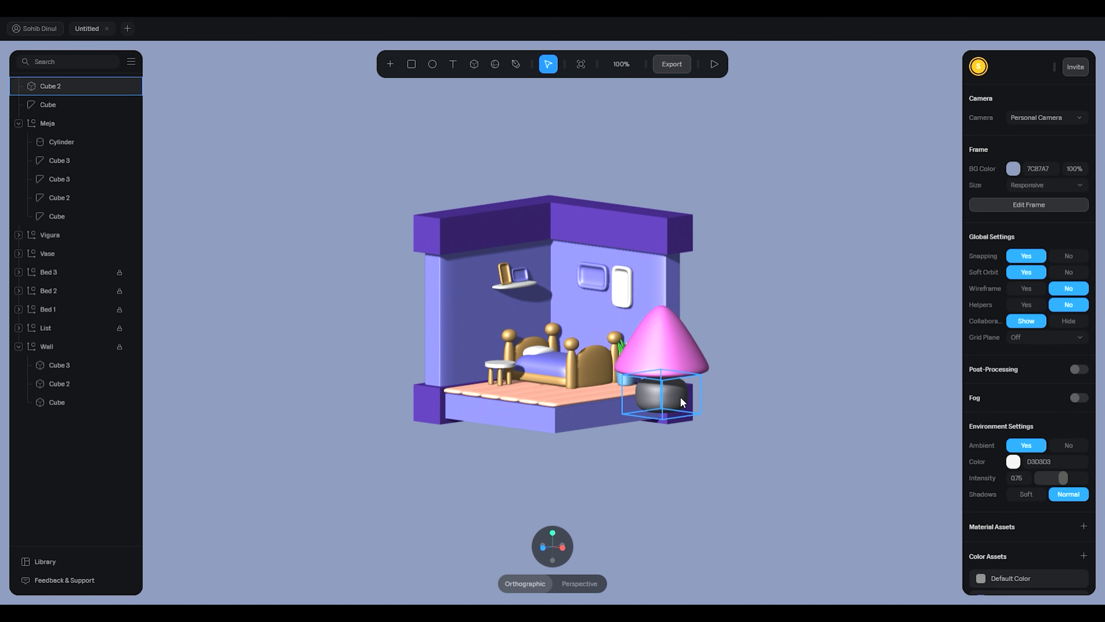
{"action": "left_click", "coordinate": [1014, 436]}
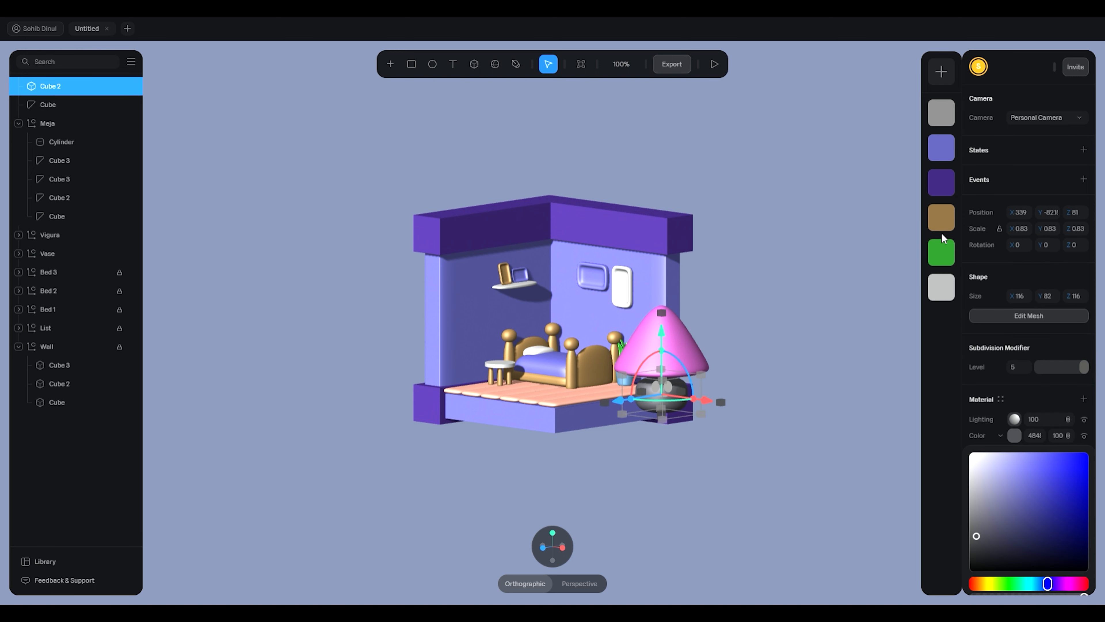
{"action": "left_click", "coordinate": [941, 215]}
{"action": "left_click", "coordinate": [818, 248]}
Step: Group the lampshade and its base, and rename the group Lamp
{"action": "left_click", "coordinate": [670, 391]}
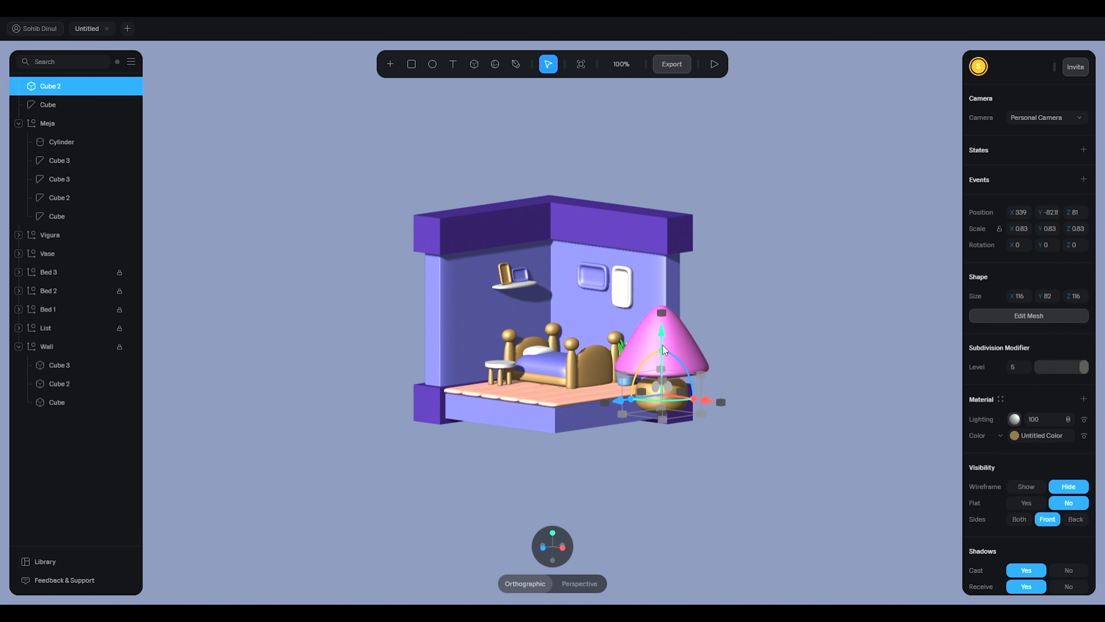
{"action": "left_click", "coordinate": [677, 337], "text": "shift"}
{"action": "key", "text": "ctrl+g"}
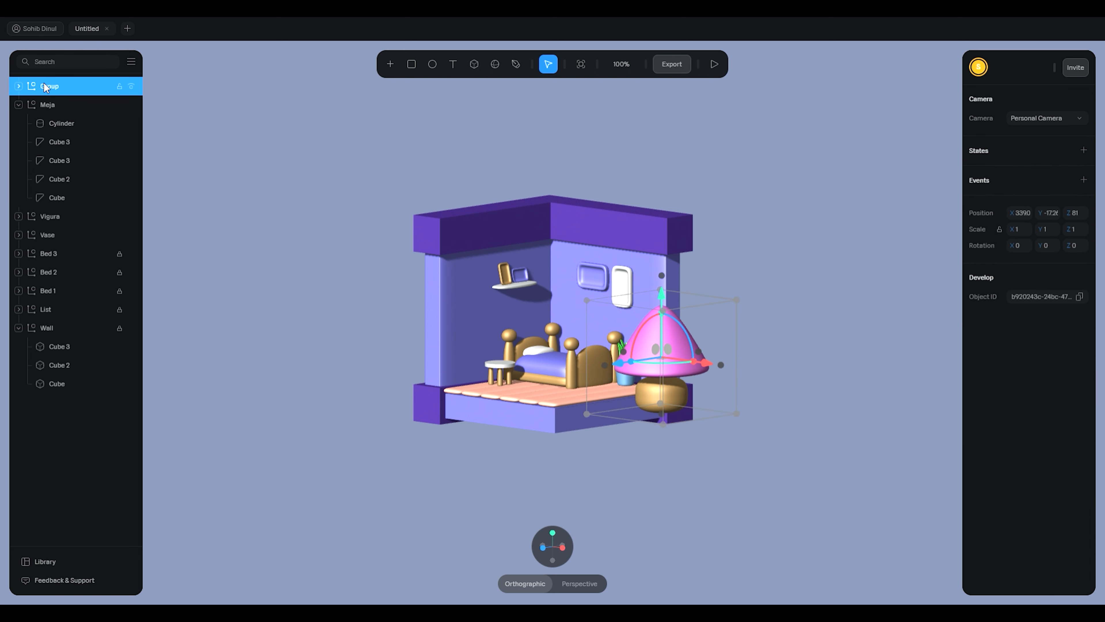
{"action": "double_click", "coordinate": [49, 87]}
{"action": "type", "text": "Lamp"}
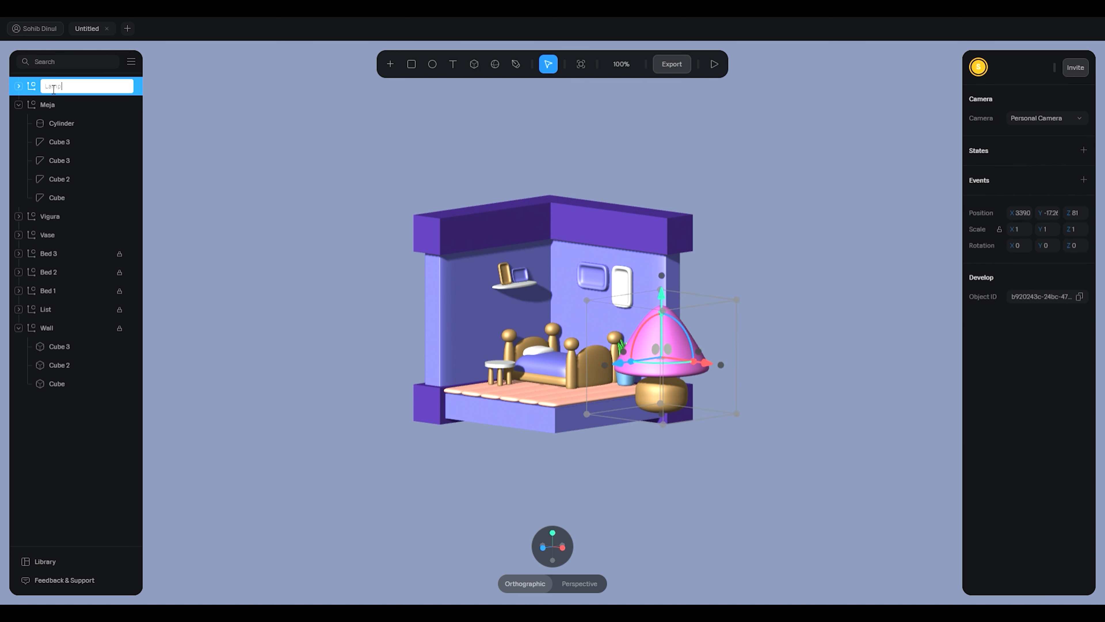
{"action": "left_click", "coordinate": [834, 270]}
Step: Switch to the front view and move the lamp group along X into the room, in line with the bedside table
{"action": "left_click", "coordinate": [684, 369]}
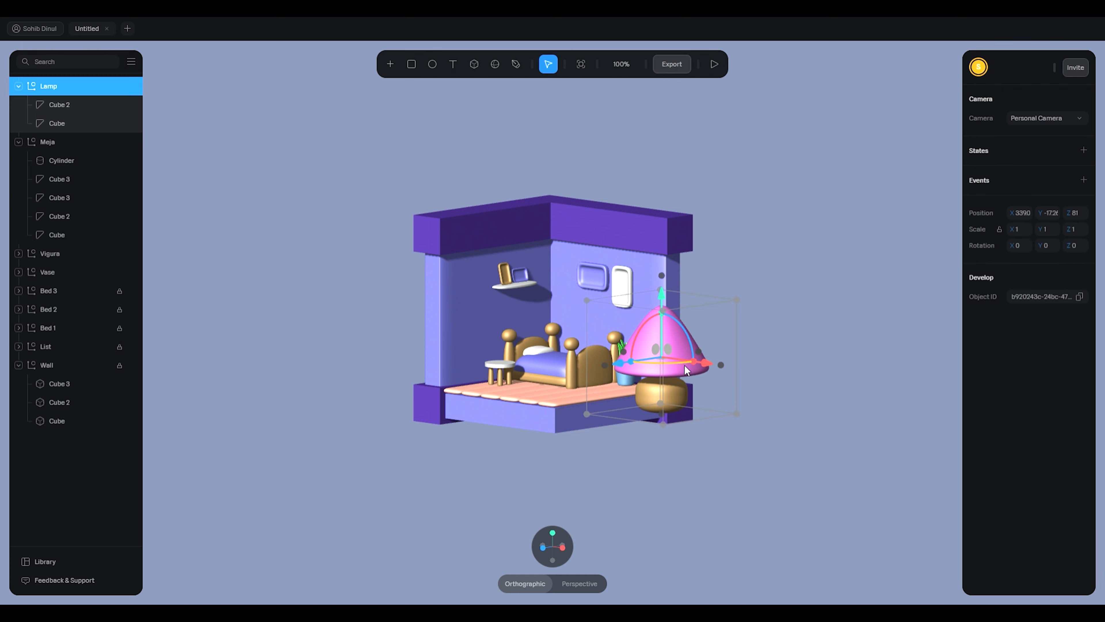
{"action": "right_click", "coordinate": [791, 257]}
{"action": "left_click", "coordinate": [837, 291]}
{"action": "left_click", "coordinate": [832, 263]}
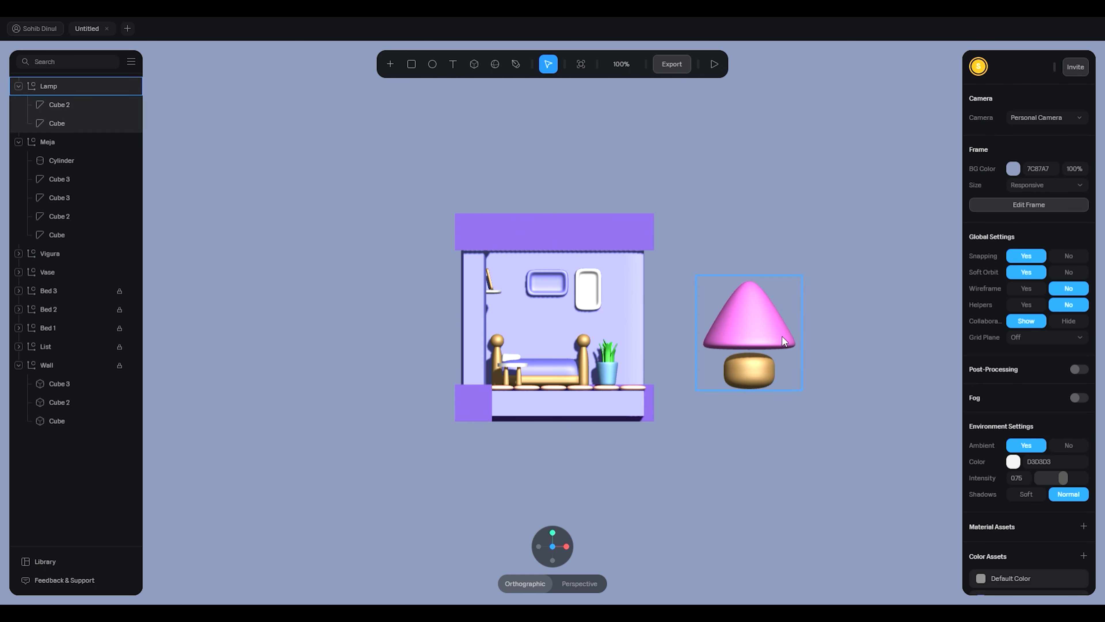
{"action": "left_click", "coordinate": [746, 315]}
{"action": "left_click_drag", "start_coordinate": [800, 332], "coordinate": [568, 332]}
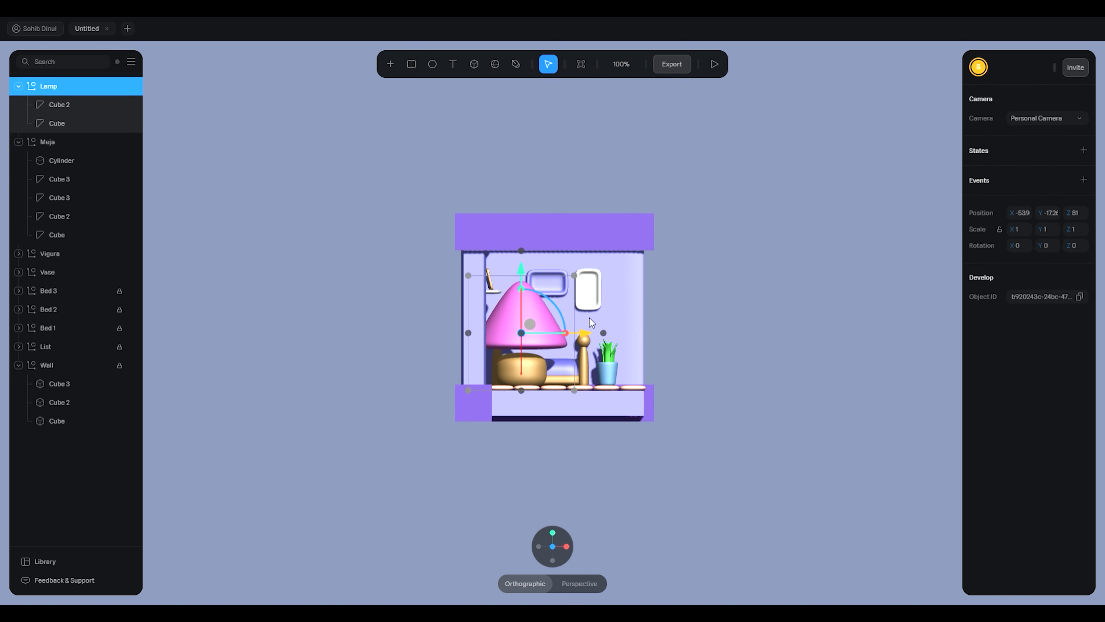
Step: Shrink the lamp group proportionally to tabletop size and place it over the bedside table at about X 52.5
{"action": "left_click_drag", "start_coordinate": [575, 276], "coordinate": [508, 347], "text": "shift"}
{"action": "left_click_drag", "start_coordinate": [552, 368], "coordinate": [575, 369]}
{"action": "left_click_drag", "start_coordinate": [512, 297], "coordinate": [513, 282]}
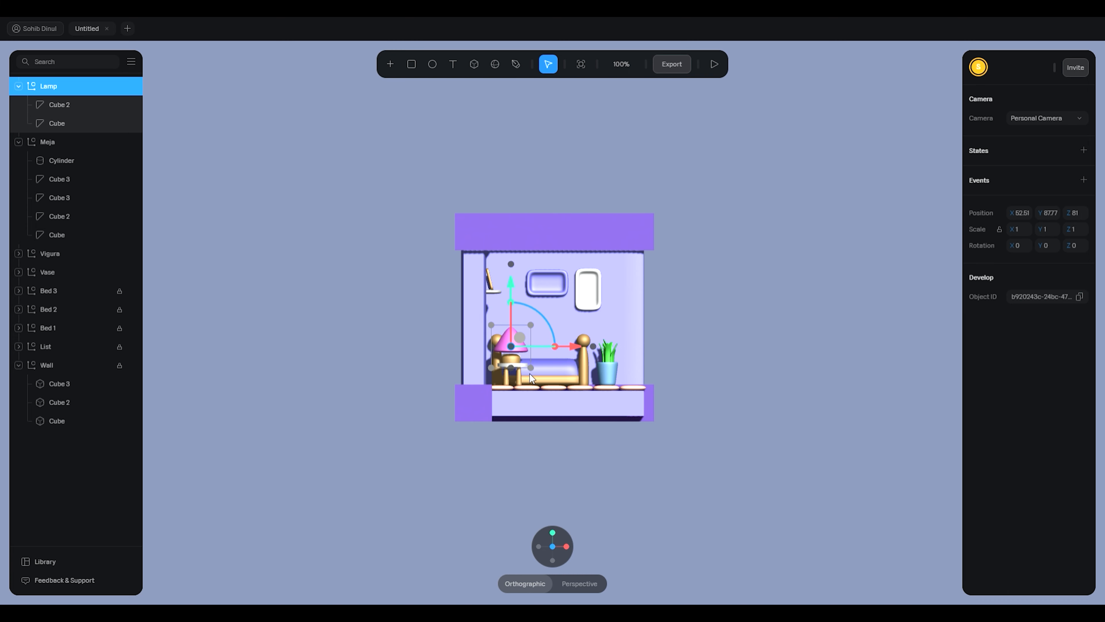
{"action": "left_click_drag", "start_coordinate": [535, 329], "coordinate": [519, 346], "text": "shift"}
Step: Move the lamp away from the bed toward the bedside table, to about Z 222.2, and raise it to about Y 123.9
{"action": "scroll", "coordinate": [561, 342], "scroll_direction": "up", "scroll_amount": 4}
{"action": "scroll", "coordinate": [563, 344], "scroll_direction": "up", "scroll_amount": 5}
{"action": "left_click", "coordinate": [879, 329]}
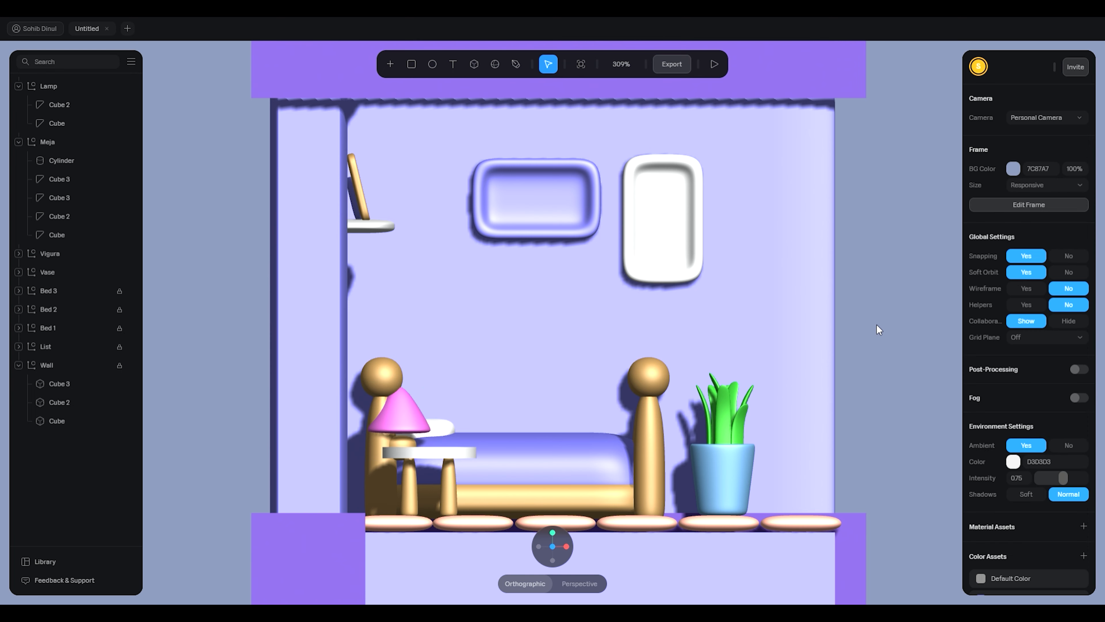
{"action": "right_click_drag", "start_coordinate": [868, 325], "coordinate": [834, 328]}
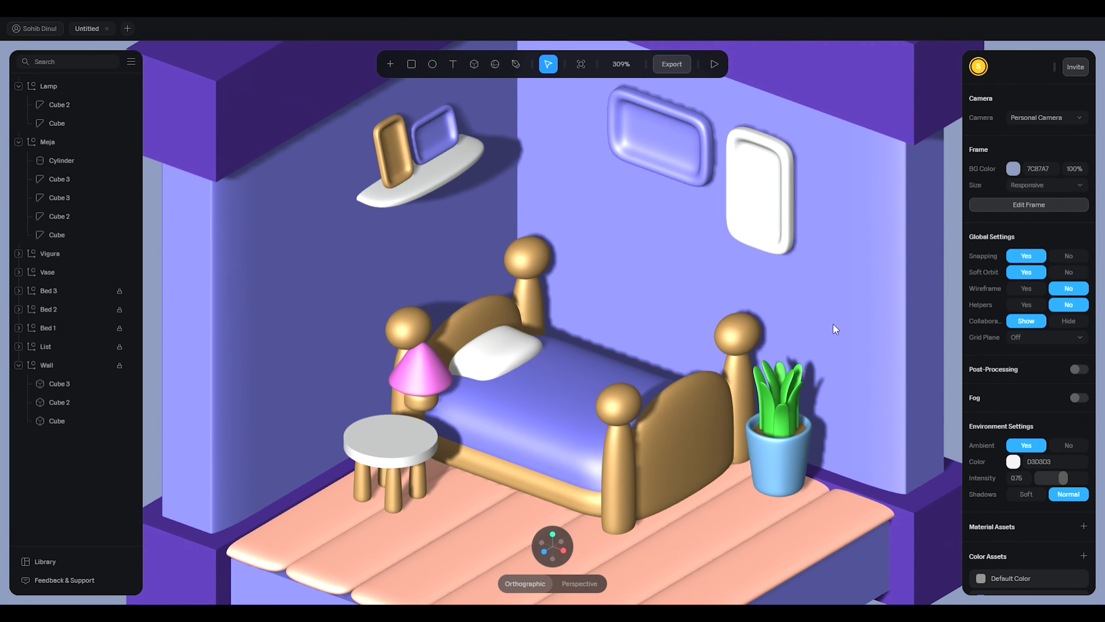
{"action": "left_click", "coordinate": [442, 379]}
{"action": "left_click", "coordinate": [443, 379]}
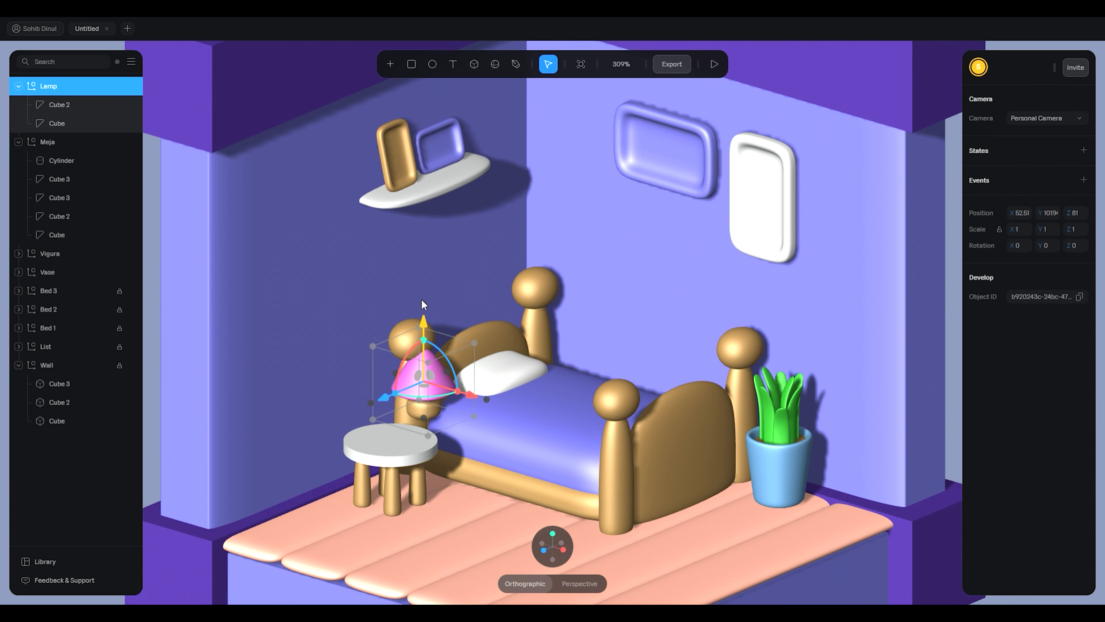
{"action": "left_click_drag", "start_coordinate": [386, 395], "coordinate": [235, 486]}
{"action": "mouse_move", "coordinate": [553, 391]}
{"action": "right_mouse_down"}
{"action": "mouse_move", "coordinate": [572, 394]}
{"action": "mouse_move", "coordinate": [558, 385]}
{"action": "right_mouse_up"}
{"action": "left_click_drag", "start_coordinate": [405, 358], "coordinate": [406, 350]}
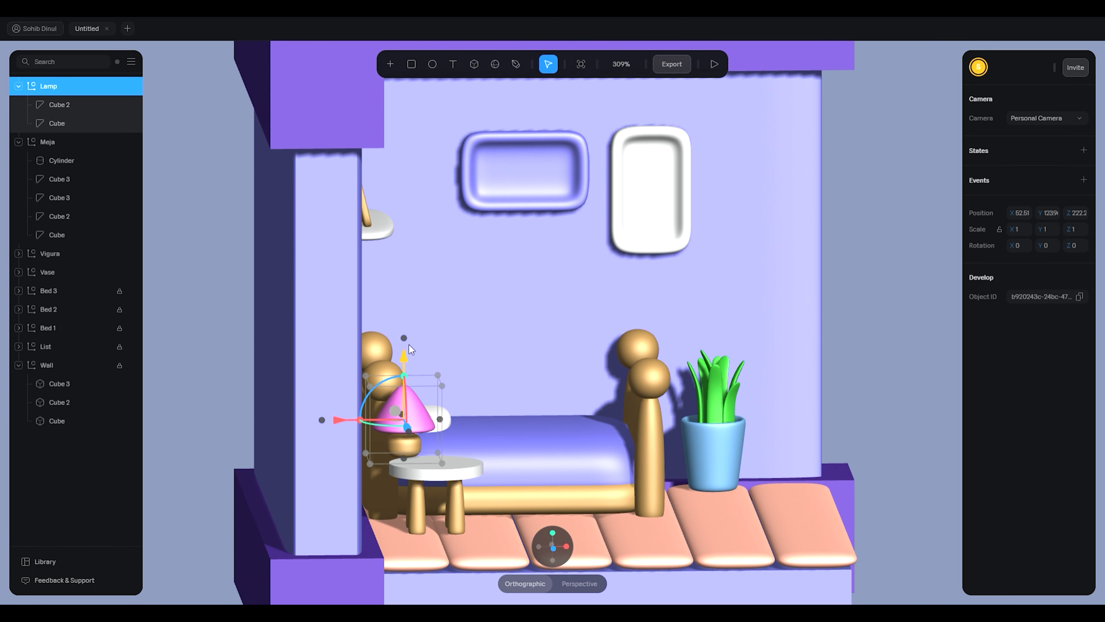
Step: Shift the lamp along X to about 129.9, centering it over the tabletop as seen from the front
{"action": "left_click_drag", "start_coordinate": [343, 424], "coordinate": [403, 423]}
{"action": "left_click", "coordinate": [553, 548]}
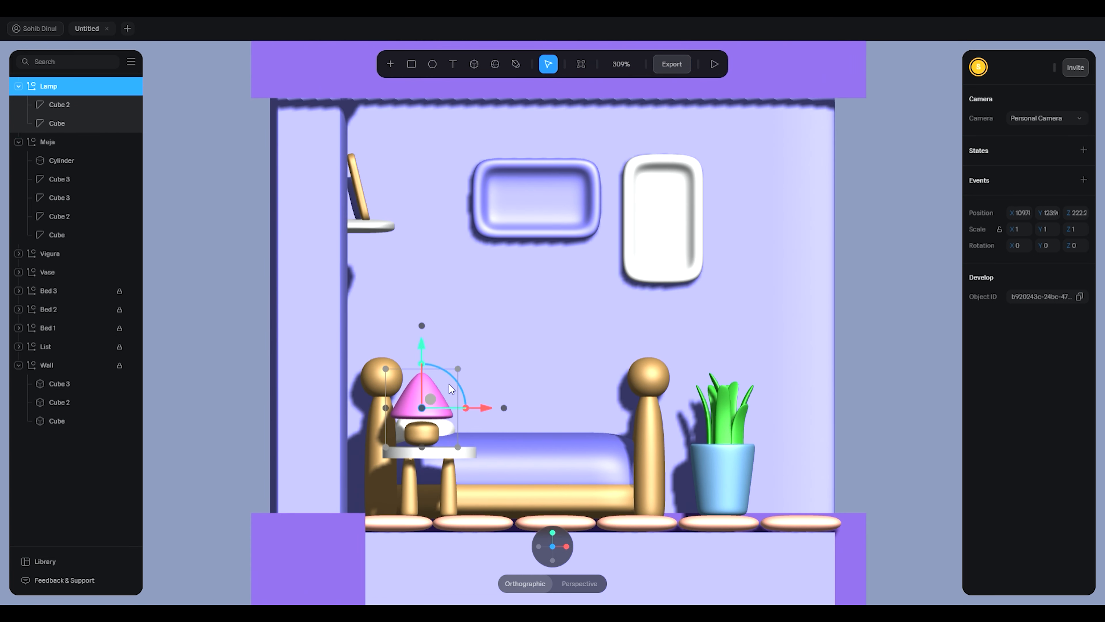
{"action": "left_click_drag", "start_coordinate": [486, 408], "coordinate": [513, 411]}
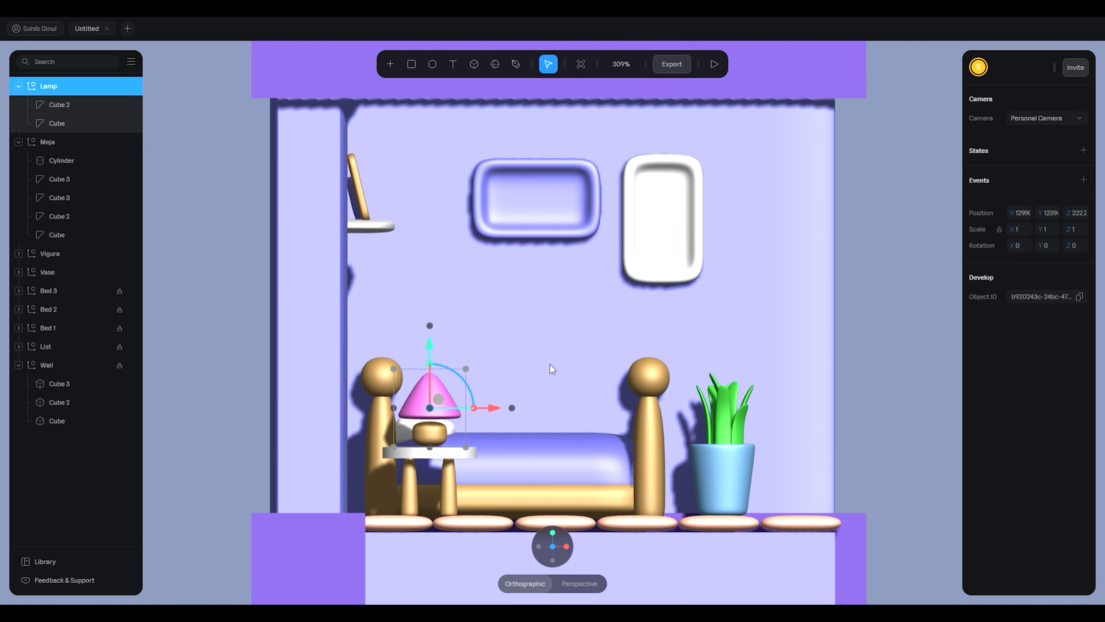
{"action": "left_click", "coordinate": [588, 360]}
{"action": "left_click_drag", "start_coordinate": [588, 360], "coordinate": [403, 352]}
{"action": "left_click", "coordinate": [403, 352]}
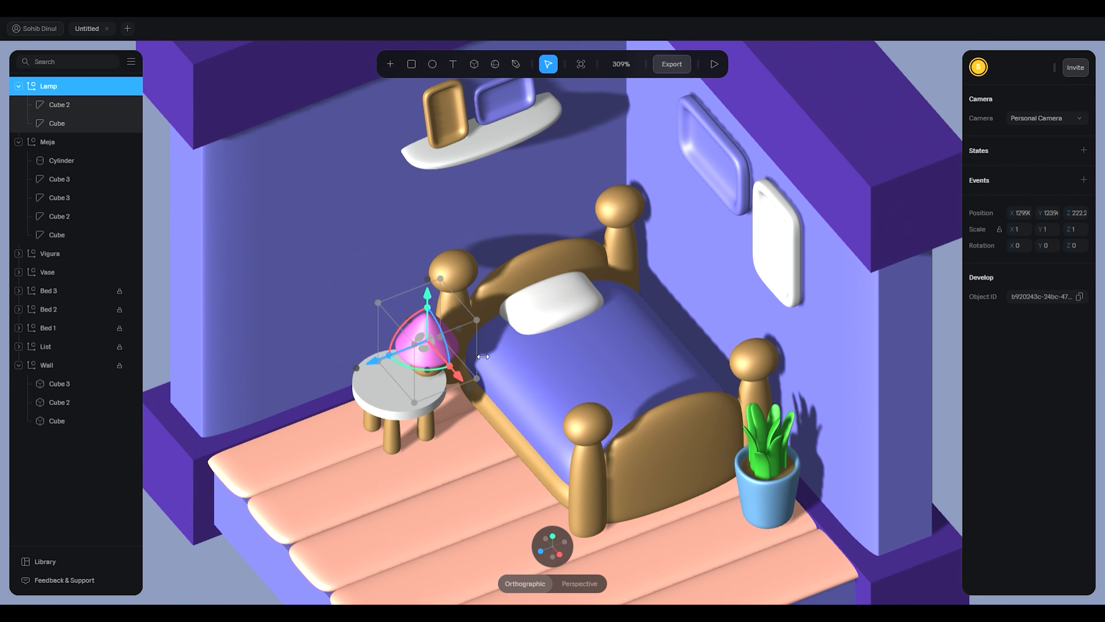
Step: In the side view, center the lamp over the tabletop at about Z 306 and lower it onto the surface at Y 120.4
{"action": "left_click", "coordinate": [560, 544]}
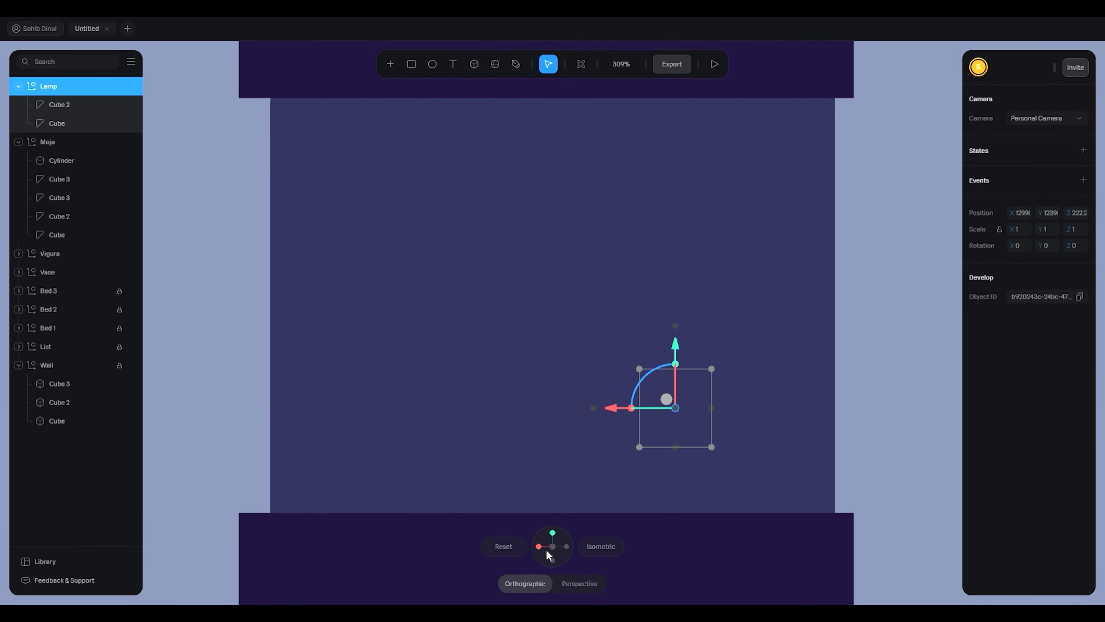
{"action": "left_click", "coordinate": [539, 545]}
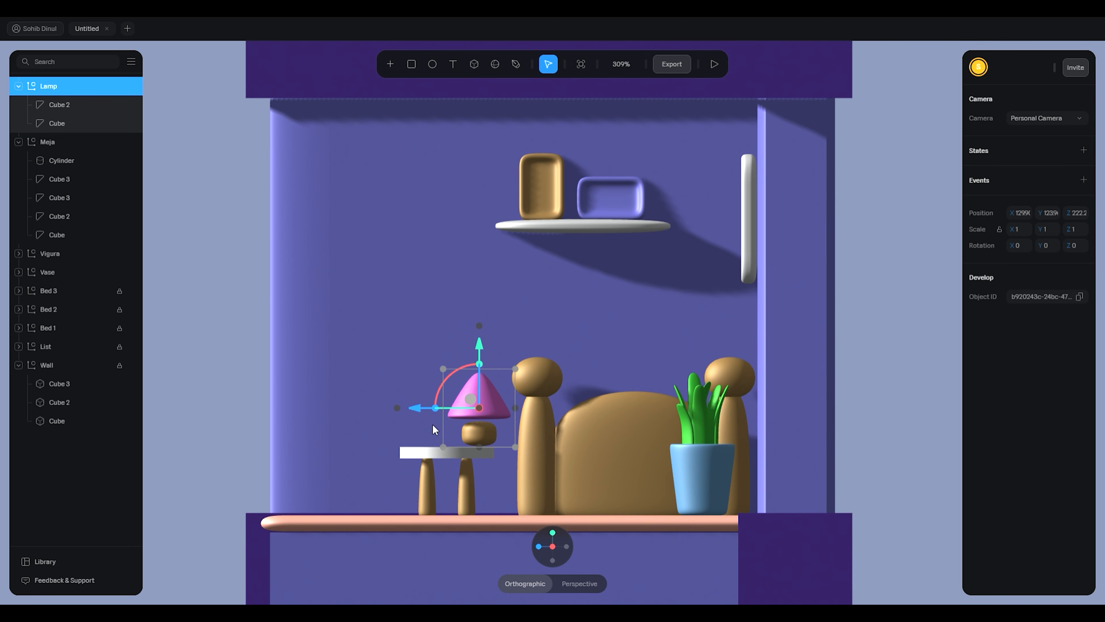
{"action": "left_click_drag", "start_coordinate": [396, 406], "coordinate": [262, 383]}
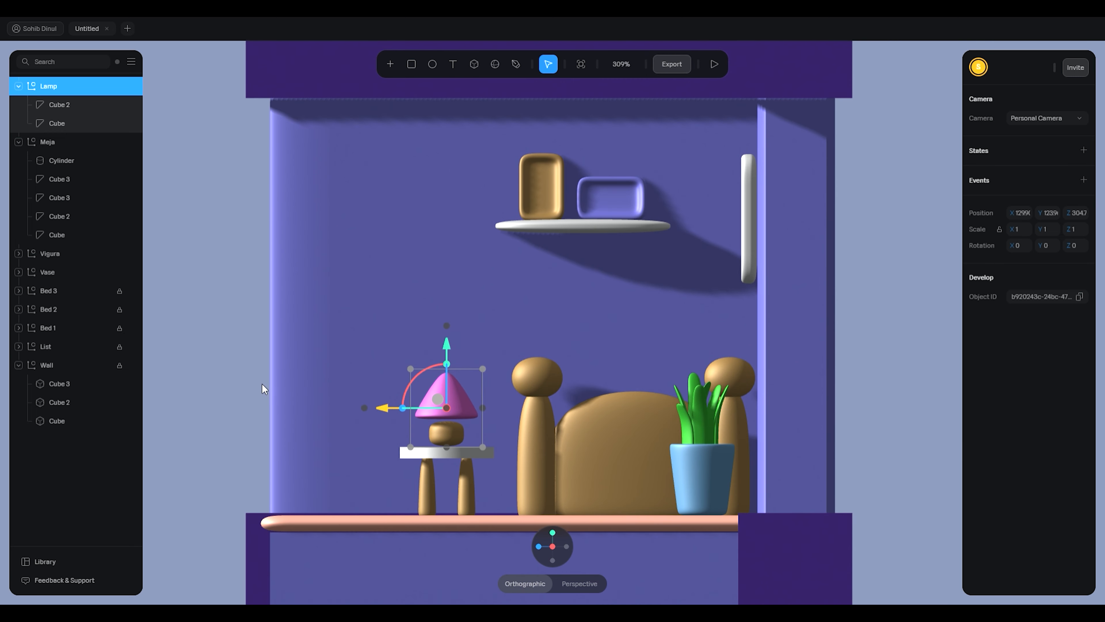
{"action": "left_click_drag", "start_coordinate": [447, 348], "coordinate": [447, 350]}
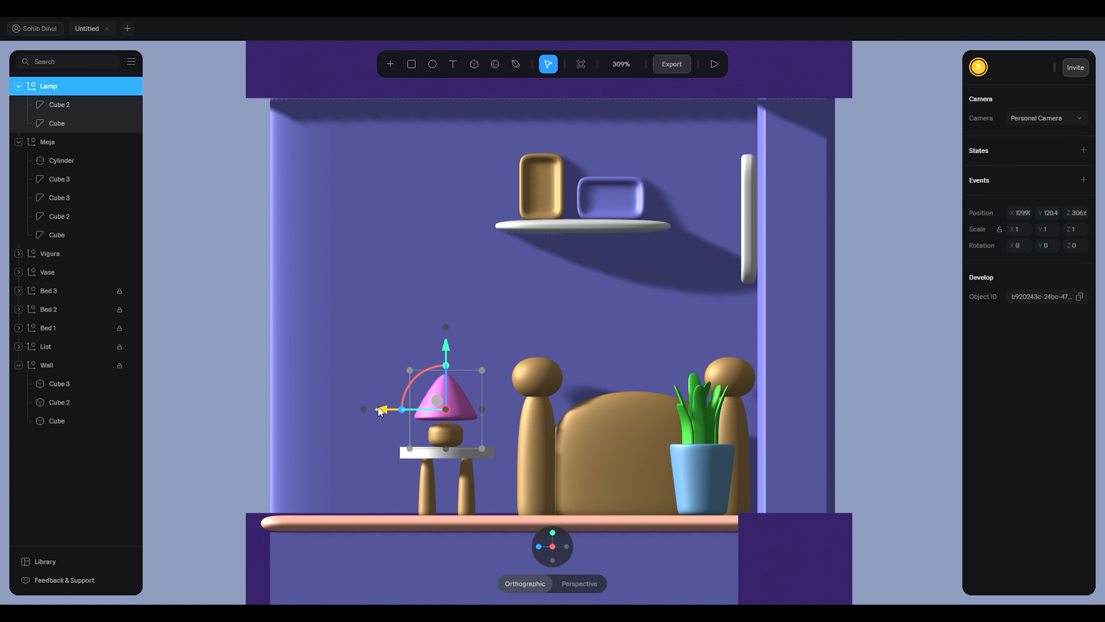
{"action": "scroll", "coordinate": [381, 410], "scroll_direction": "down", "scroll_amount": 5}
{"action": "right_click", "coordinate": [864, 371]}
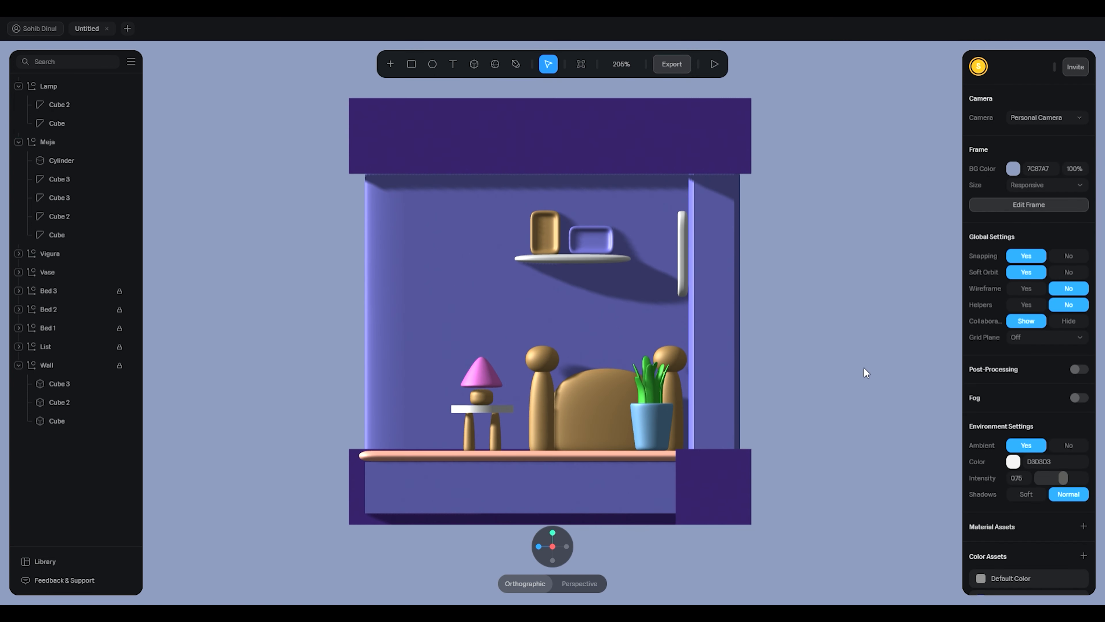
{"action": "left_click", "coordinate": [867, 379]}
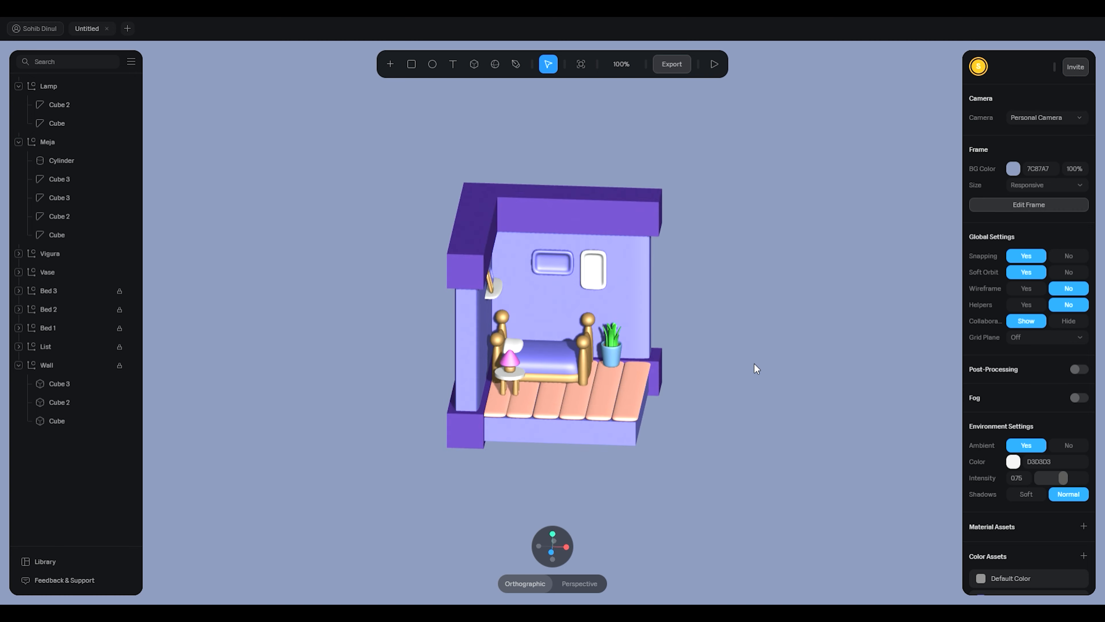
{"action": "scroll", "coordinate": [695, 330], "scroll_direction": "up", "scroll_amount": 5}
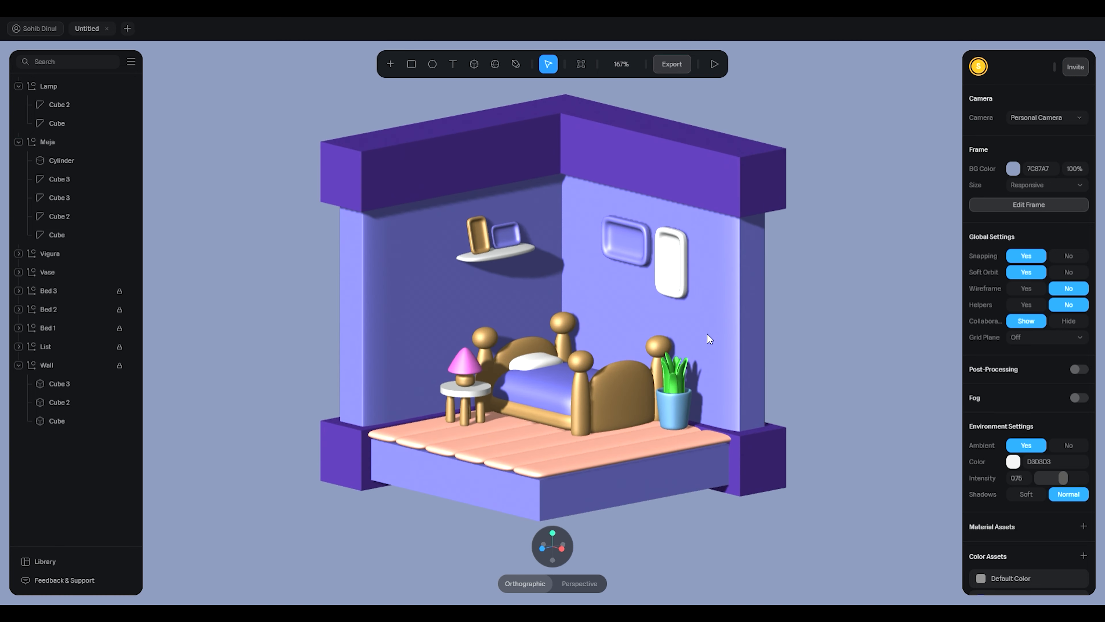
{"action": "middle_click_drag", "start_coordinate": [804, 366], "coordinate": [810, 375]}
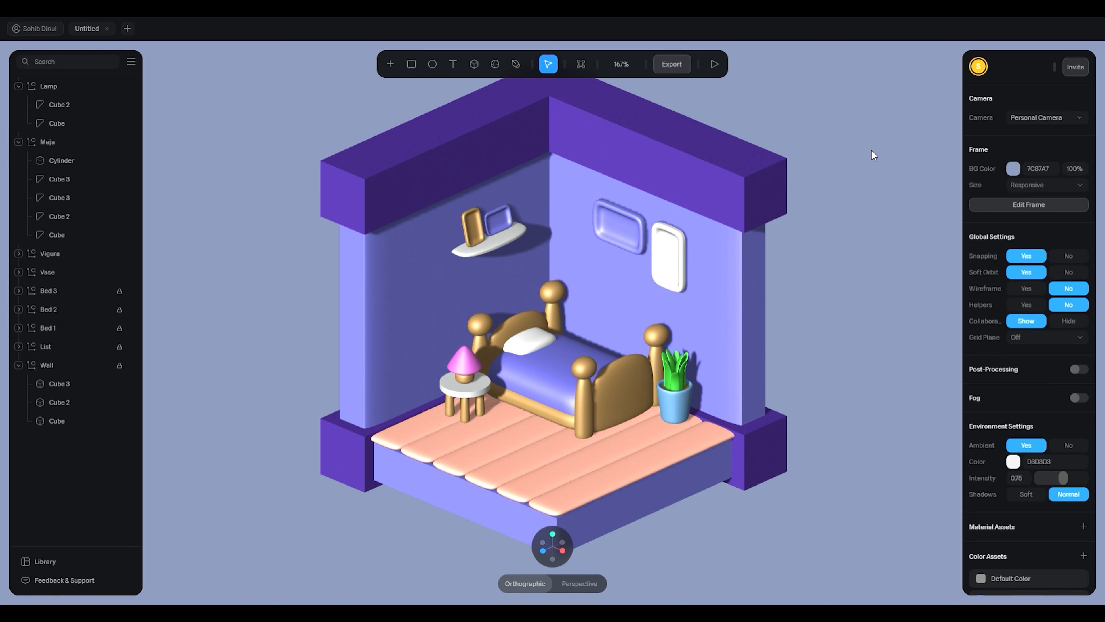
Step: In the front view, draw a flat cube of about 278 × 29 × 278 in the empty space beside the room as the rug
{"action": "right_click", "coordinate": [871, 174]}
{"action": "left_click", "coordinate": [885, 194]}
{"action": "left_click", "coordinate": [391, 64]}
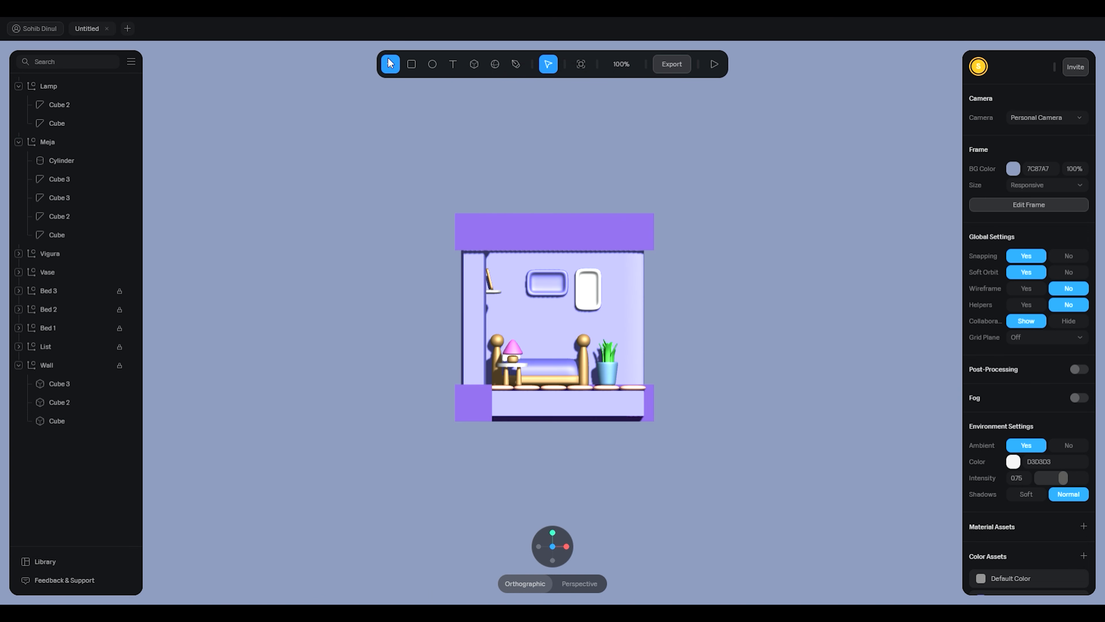
{"action": "left_click", "coordinate": [413, 63]}
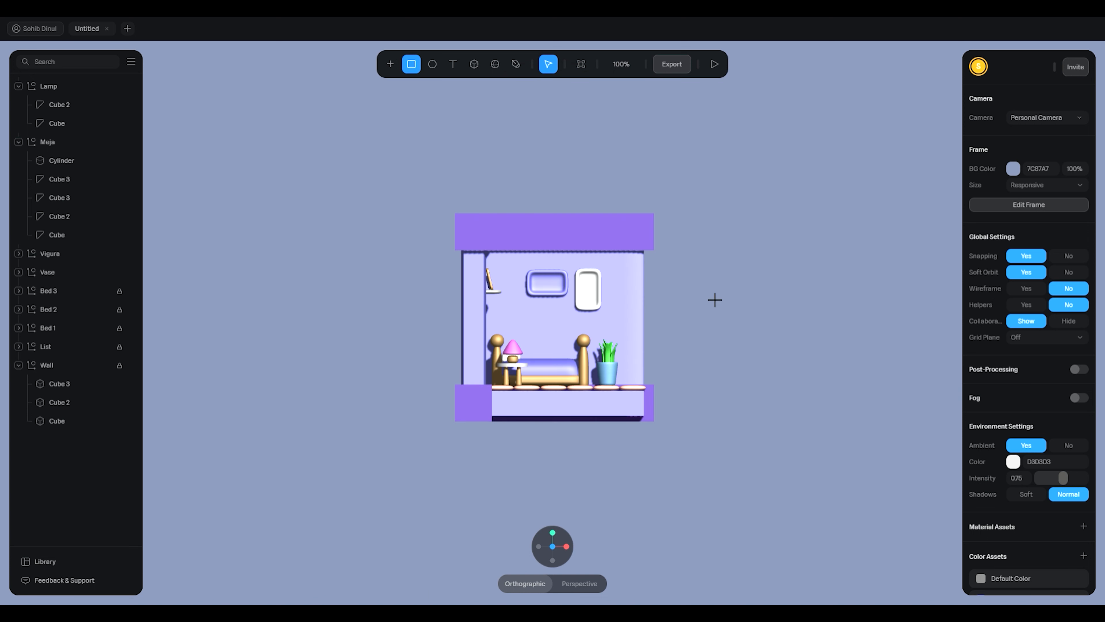
{"action": "left_click", "coordinate": [474, 64]}
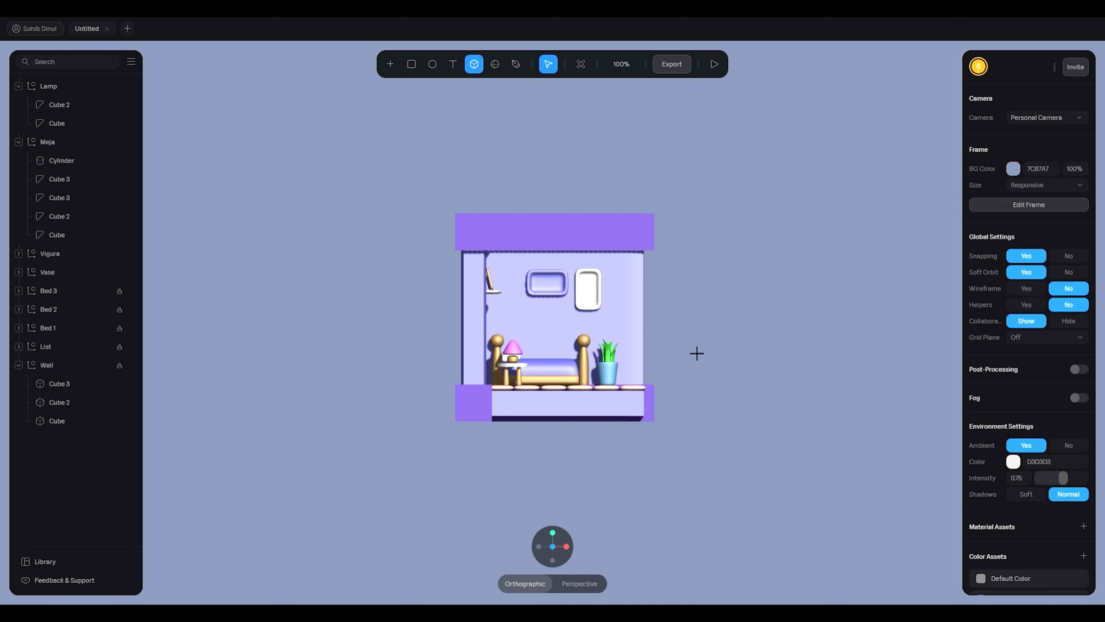
{"action": "left_click_drag", "start_coordinate": [697, 353], "coordinate": [839, 366]}
{"action": "left_click", "coordinate": [808, 246]}
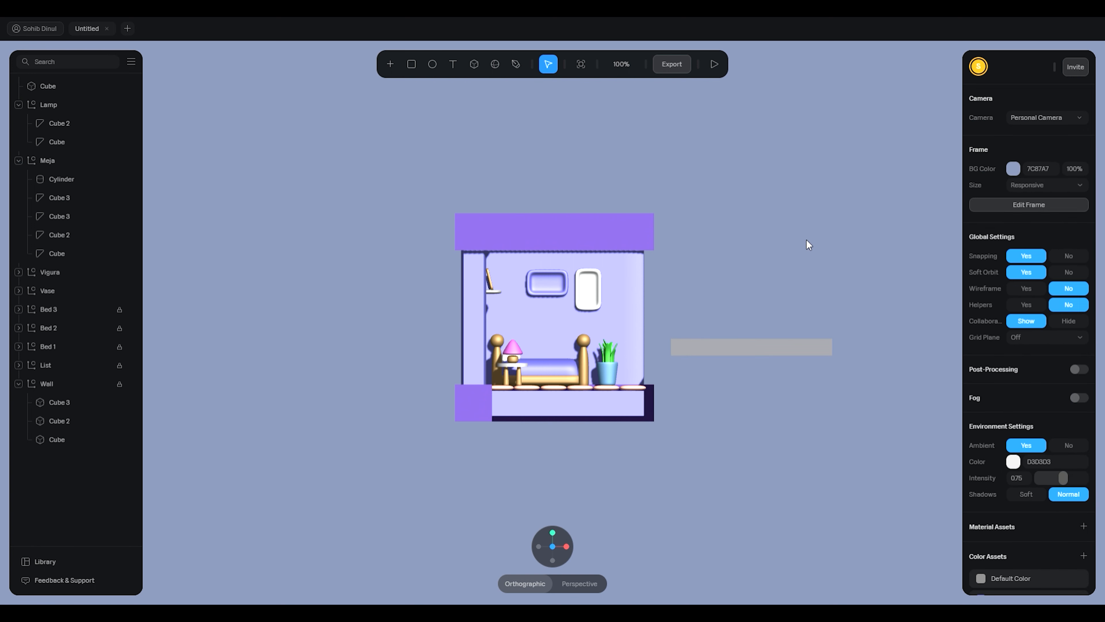
Step: Scale the rug slab to X 0.78 and Z 0.49, and shrink it proportionally to about 184 × 19 × 184
{"action": "left_click_drag", "start_coordinate": [808, 245], "coordinate": [752, 289]}
{"action": "left_click", "coordinate": [568, 491]}
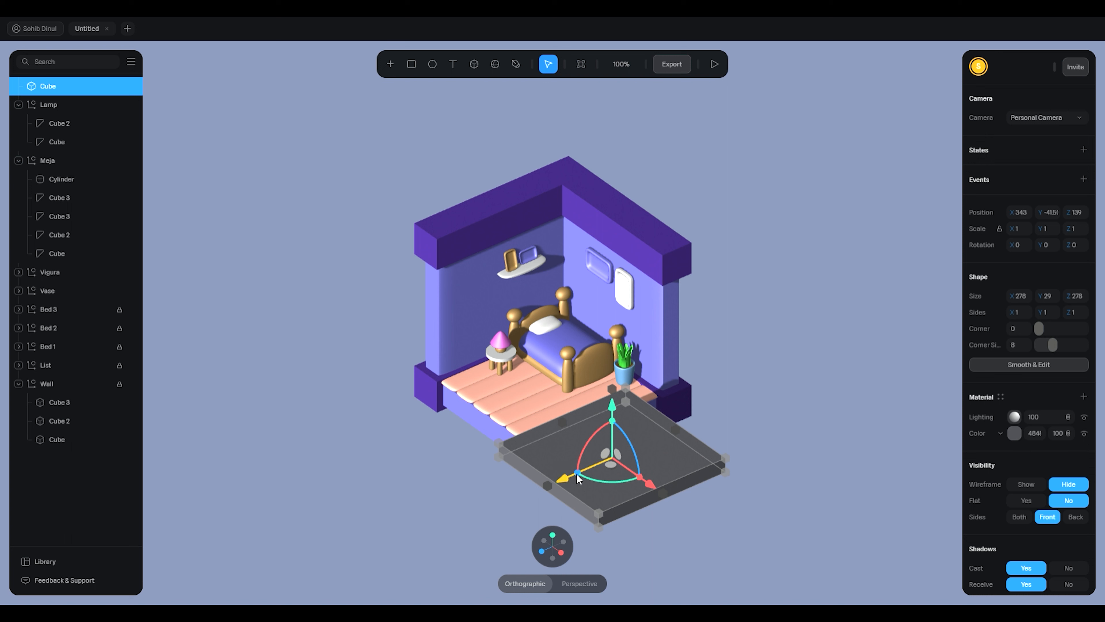
{"action": "left_click_drag", "start_coordinate": [577, 475], "coordinate": [624, 505]}
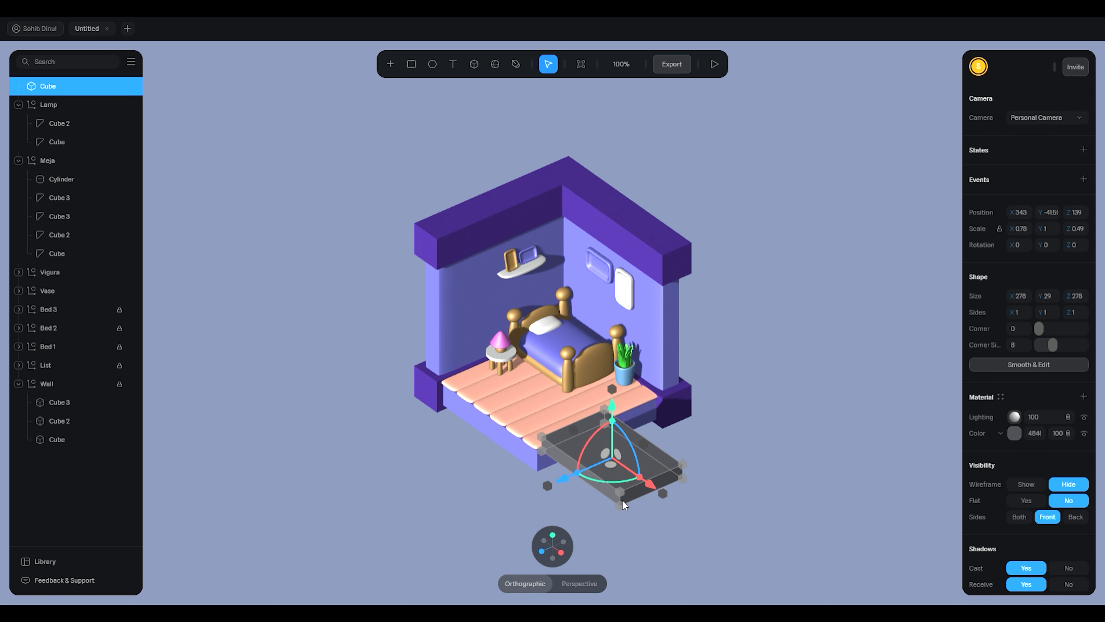
{"action": "left_click_drag", "start_coordinate": [545, 443], "coordinate": [589, 451]}
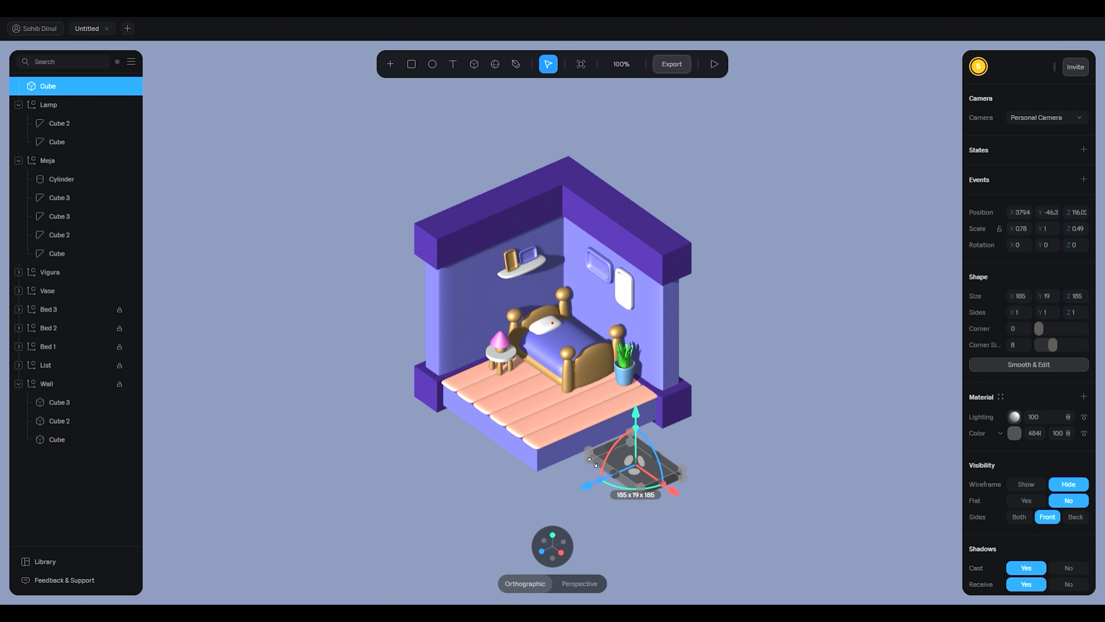
Step: Convert the rug slab to a smooth editable mesh with subdivision level 5
{"action": "left_click", "coordinate": [1028, 364]}
{"action": "left_click_drag", "start_coordinate": [1048, 347], "coordinate": [1083, 347]}
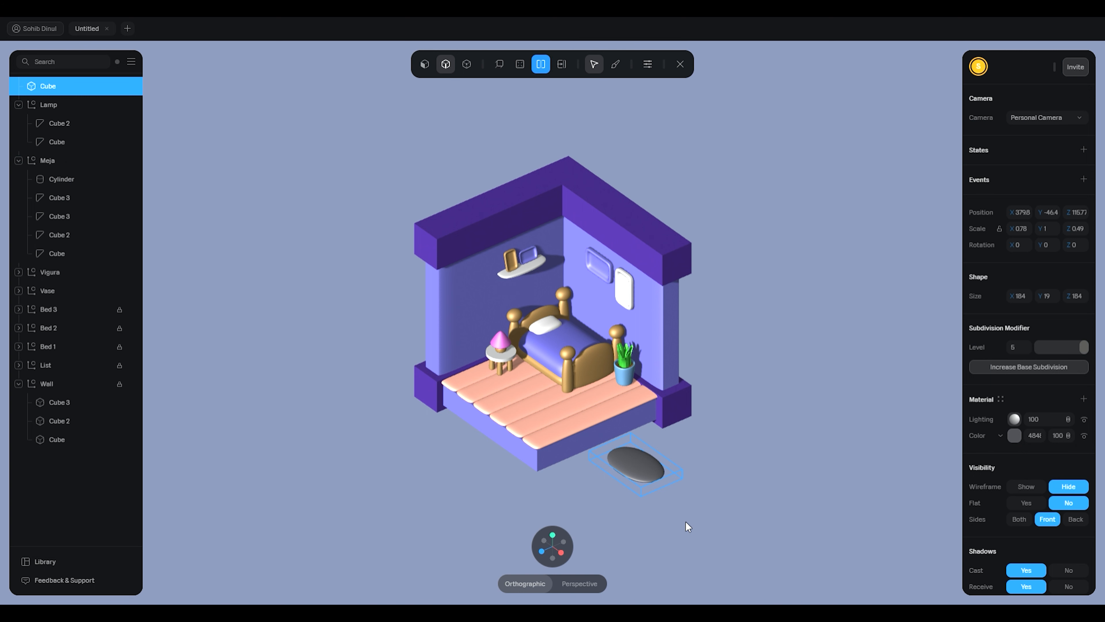
{"action": "scroll", "coordinate": [705, 514], "scroll_direction": "up", "scroll_amount": 3}
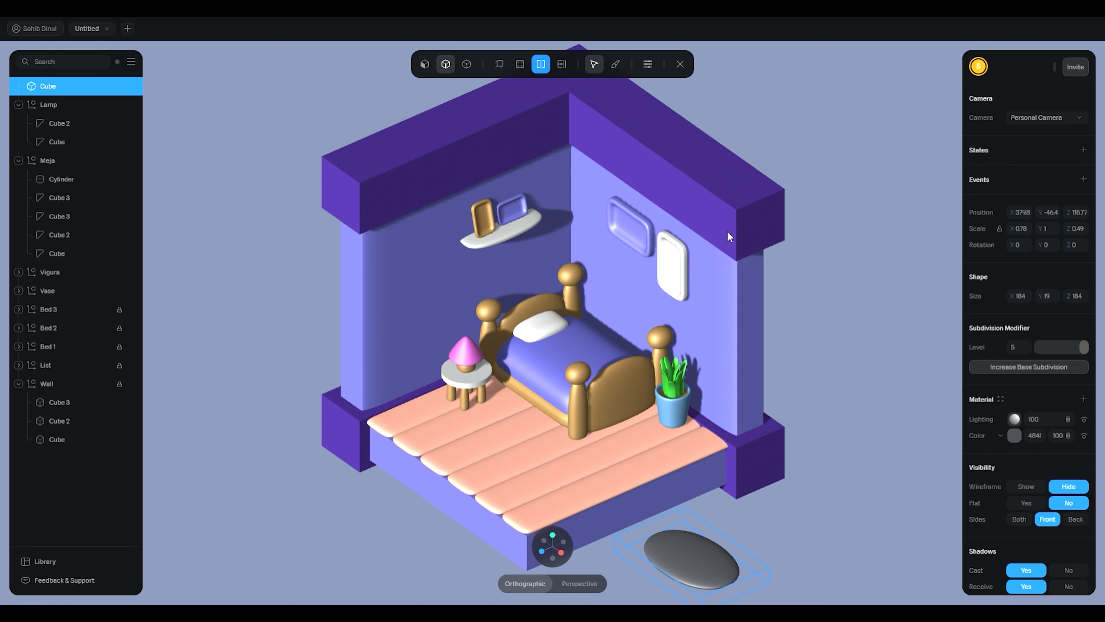
{"action": "left_click", "coordinate": [680, 64]}
Step: Raise the rug to about Y -16 and move it toward the room, to about X 273.6
{"action": "left_click_drag", "start_coordinate": [828, 354], "coordinate": [860, 323]}
{"action": "left_click", "coordinate": [861, 402]}
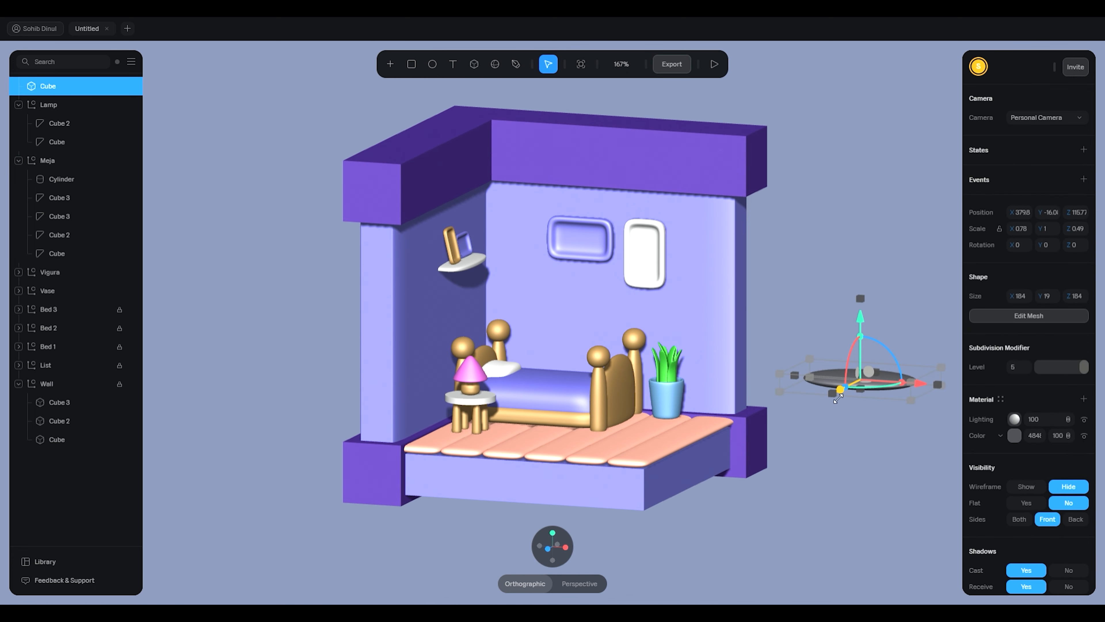
{"action": "left_click_drag", "start_coordinate": [921, 373], "coordinate": [824, 366]}
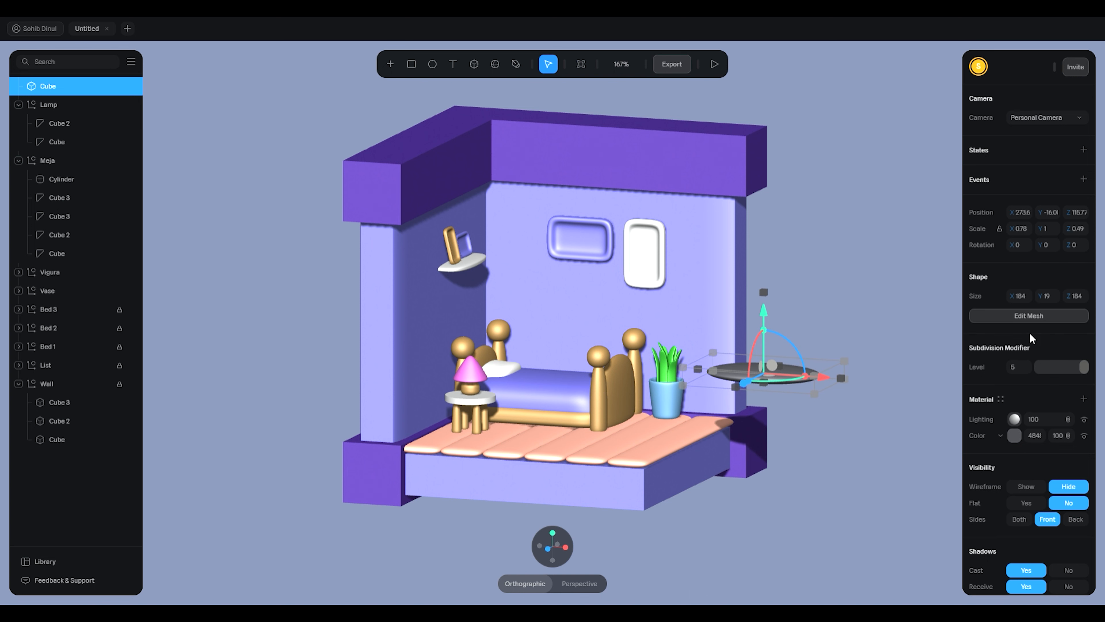
Step: Edit the rug's mesh and add edge loops near its short ends to fill out the rounded outline
{"action": "left_click", "coordinate": [1029, 316]}
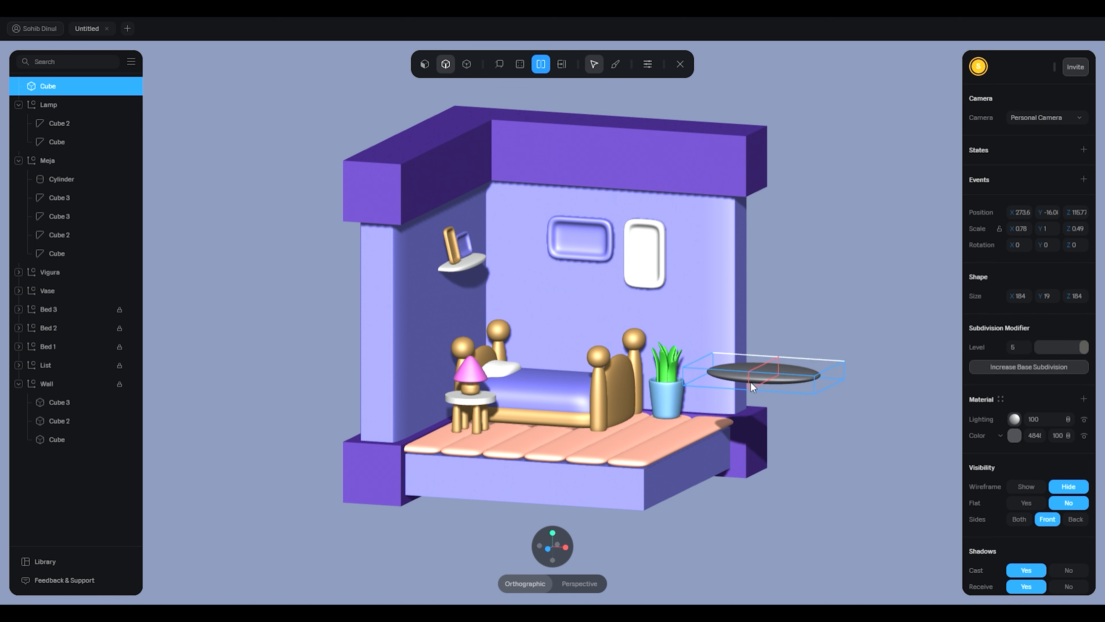
{"action": "left_click", "coordinate": [767, 376]}
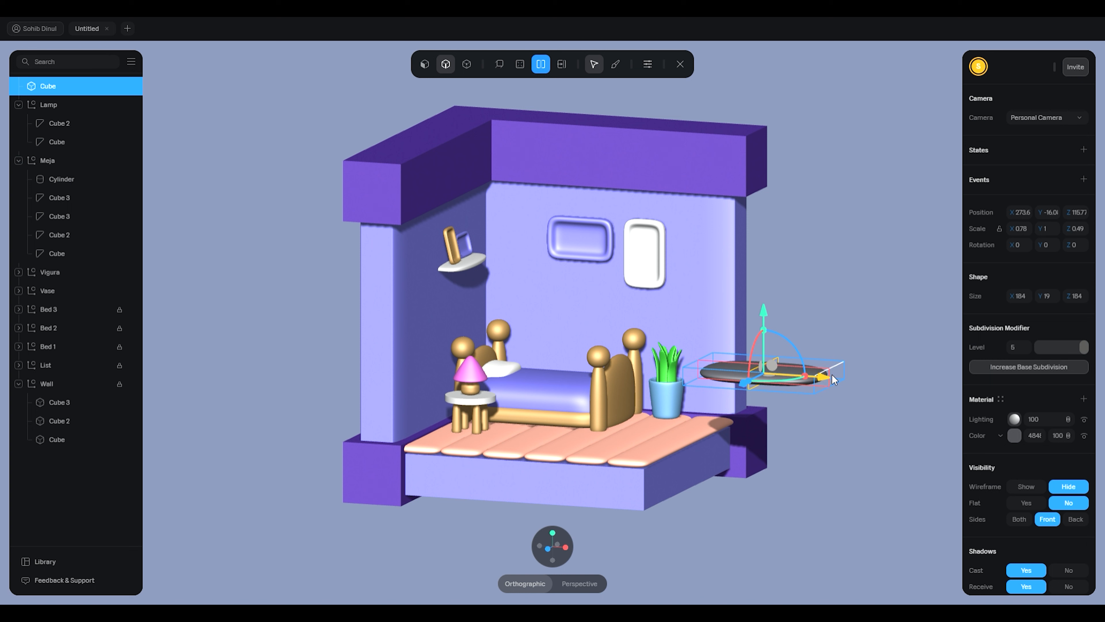
{"action": "scroll", "coordinate": [767, 375], "scroll_direction": "up", "scroll_amount": 5}
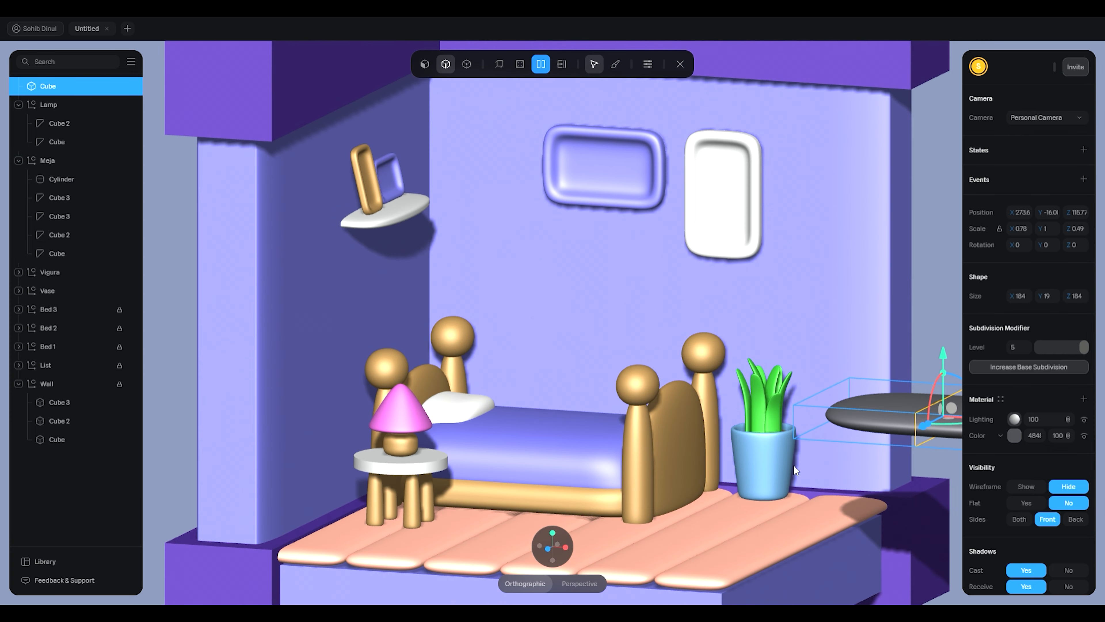
{"action": "left_click", "coordinate": [829, 425]}
{"action": "scroll", "coordinate": [782, 405], "scroll_direction": "down", "scroll_amount": 4}
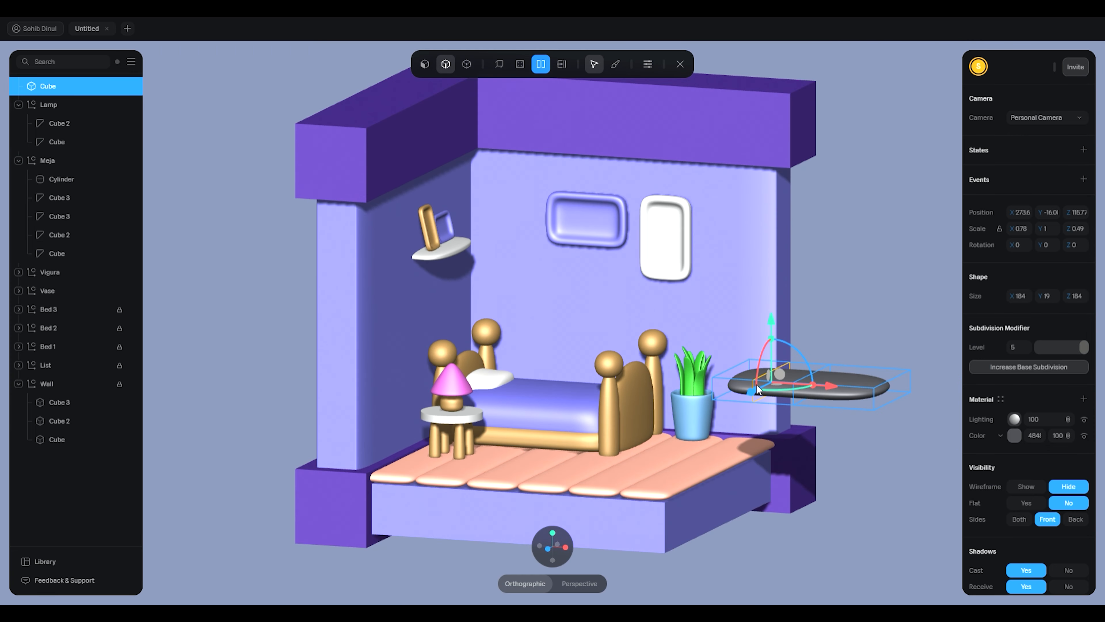
Step: Add lengthwise edge loops along the rug's long sides and finish editing the mesh
{"action": "left_click", "coordinate": [872, 248]}
{"action": "middle_click_drag", "start_coordinate": [872, 248], "coordinate": [813, 243]}
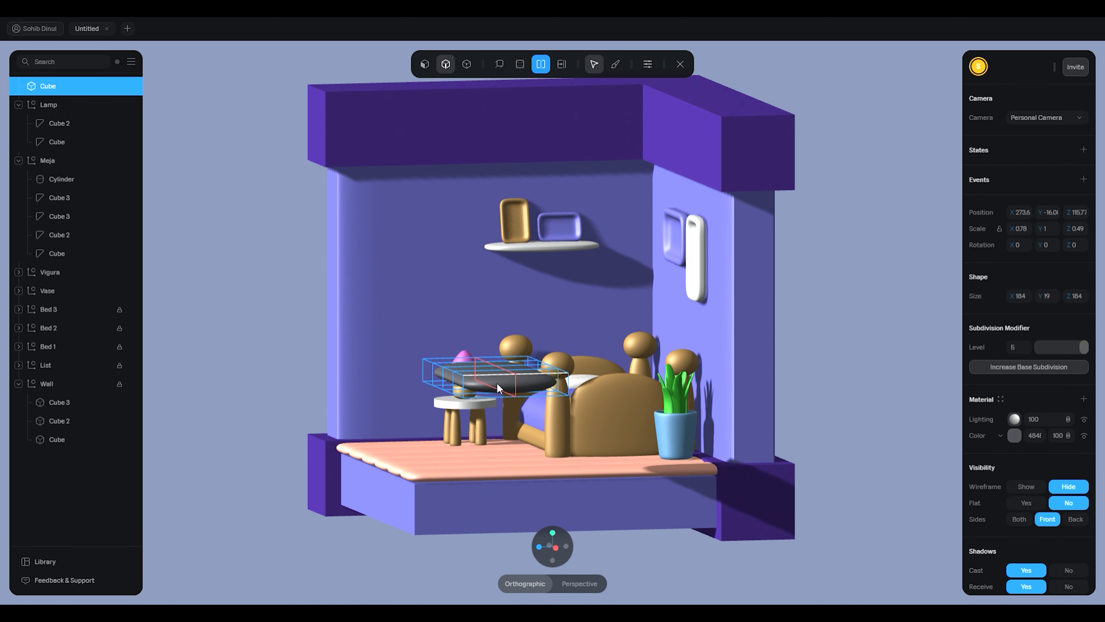
{"action": "left_click", "coordinate": [446, 381]}
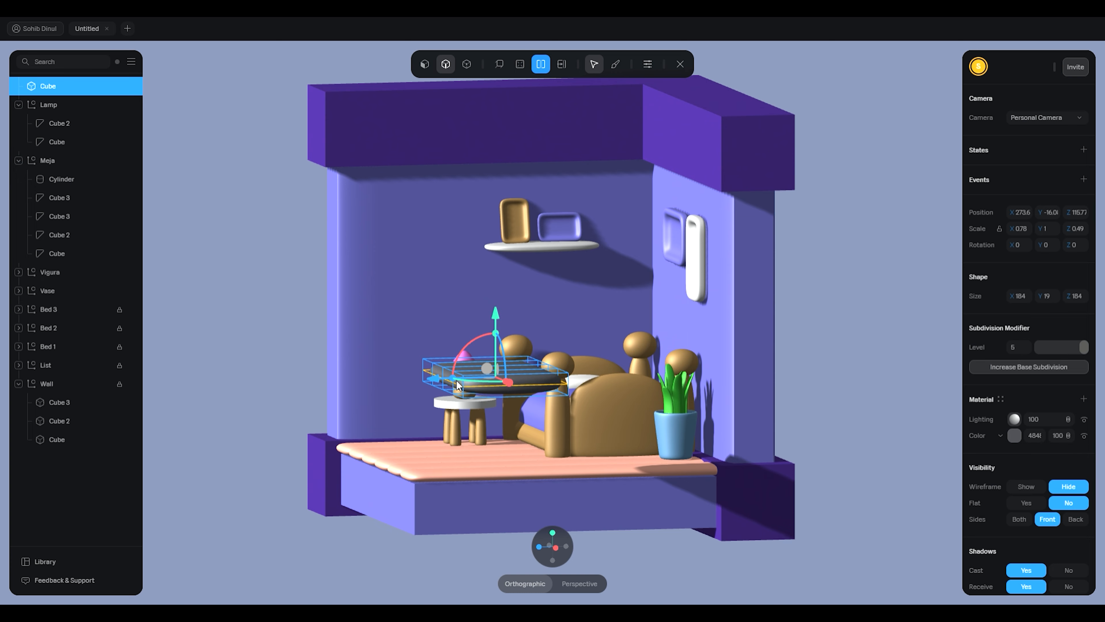
{"action": "left_click", "coordinate": [773, 361]}
{"action": "scroll", "coordinate": [472, 386], "scroll_direction": "up", "scroll_amount": 4}
{"action": "scroll", "coordinate": [510, 425], "scroll_direction": "down", "scroll_amount": 3}
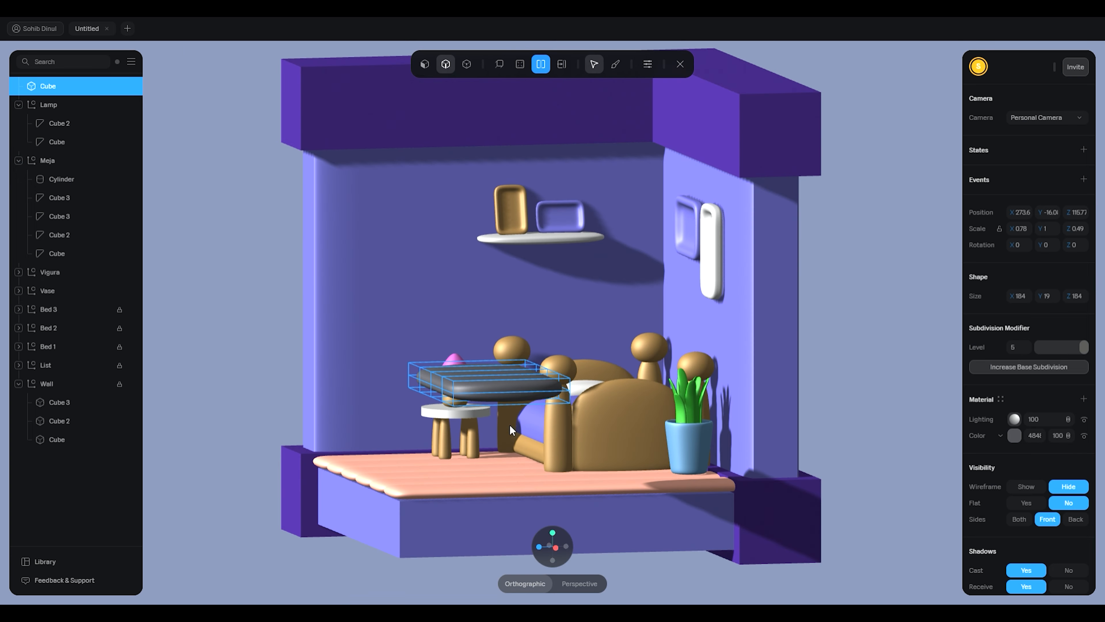
{"action": "key", "text": "Escape"}
Step: Move the rug into the room in front of the bed, to about X 36.11, Y -5.23, Z 119.34
{"action": "left_click_drag", "start_coordinate": [599, 331], "coordinate": [675, 366], "text": "alt"}
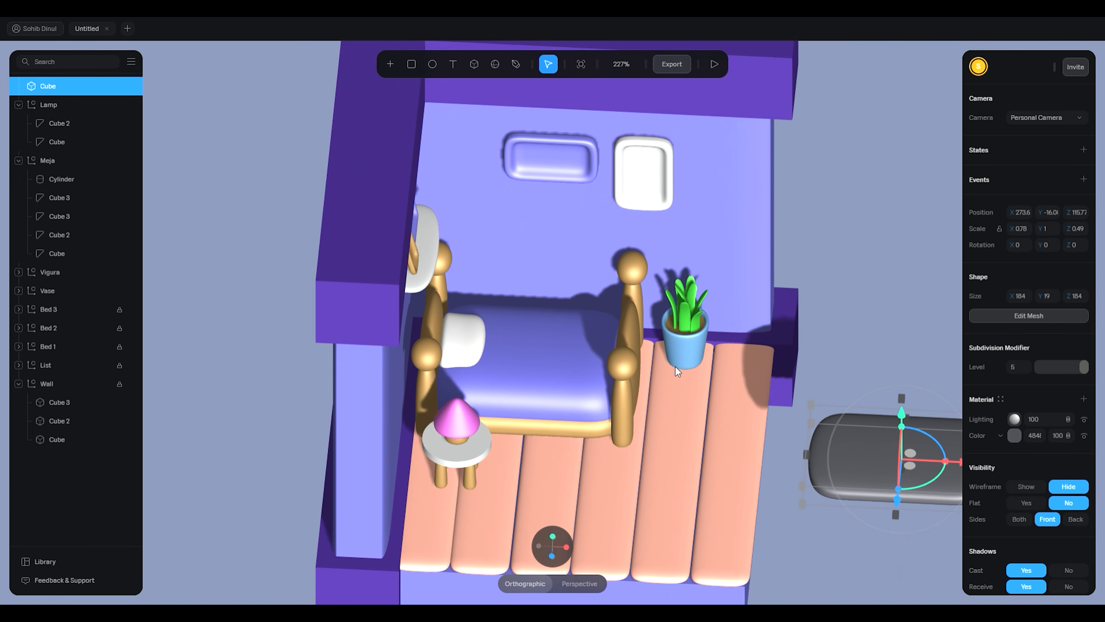
{"action": "left_click_drag", "start_coordinate": [854, 445], "coordinate": [548, 432]}
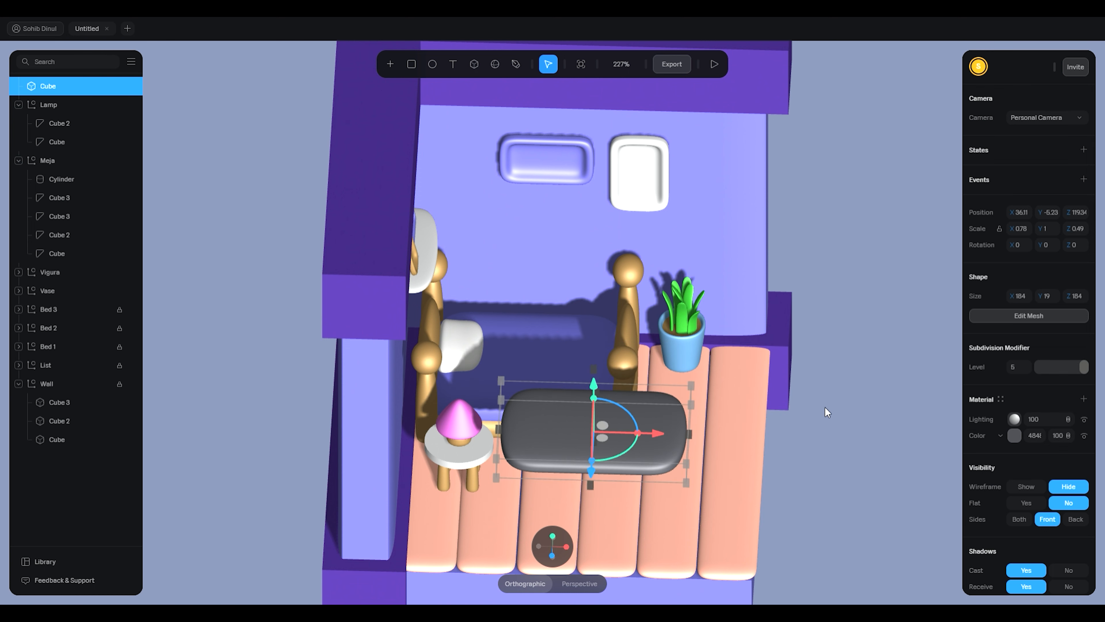
Step: Apply the saved light gray color asset to the rug
{"action": "left_click_drag", "start_coordinate": [826, 413], "coordinate": [828, 382], "text": "alt"}
{"action": "left_click", "coordinate": [1014, 435]}
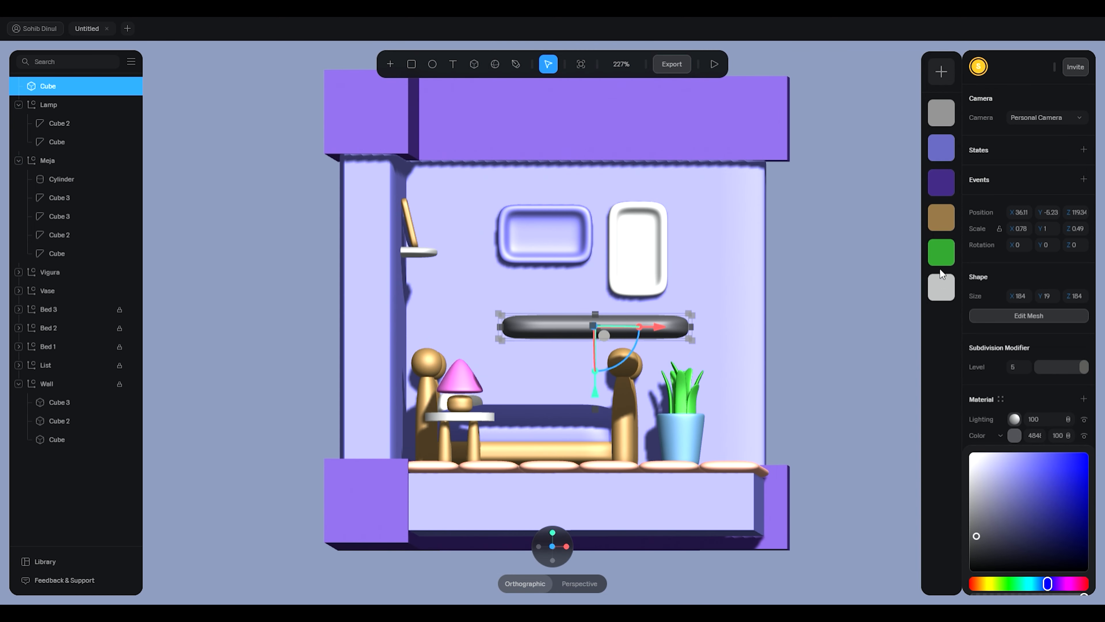
{"action": "left_click", "coordinate": [941, 288]}
{"action": "left_click", "coordinate": [703, 331]}
Step: Flatten the rug to a Y scale of 0.49 and lower it toward the floorboards, to about Y -104
{"action": "left_click", "coordinate": [610, 331]}
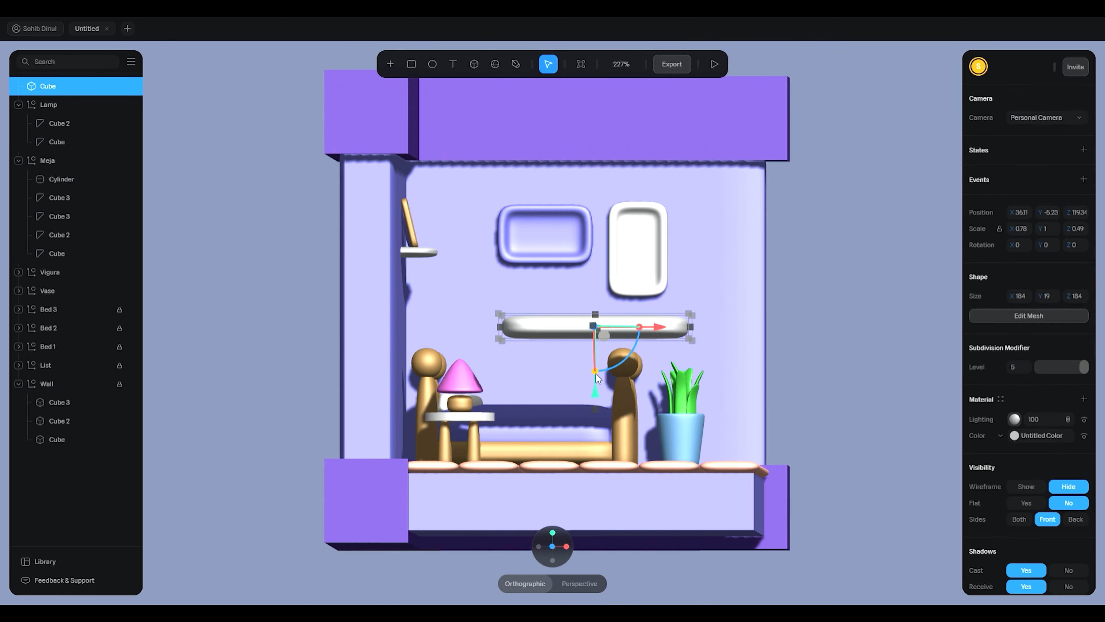
{"action": "left_click_drag", "start_coordinate": [599, 378], "coordinate": [611, 484]}
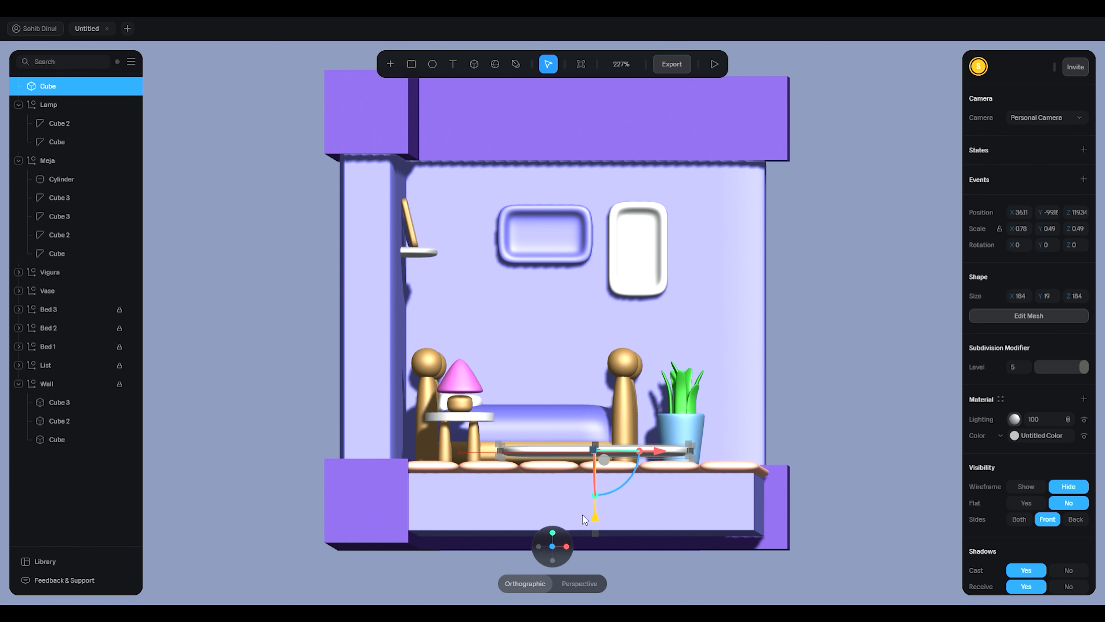
{"action": "scroll", "coordinate": [611, 483], "scroll_direction": "up", "scroll_amount": 6}
{"action": "key", "text": "Down"}
{"action": "key", "text": "Down"}
{"action": "key", "text": "Down"}
{"action": "key", "text": "Down"}
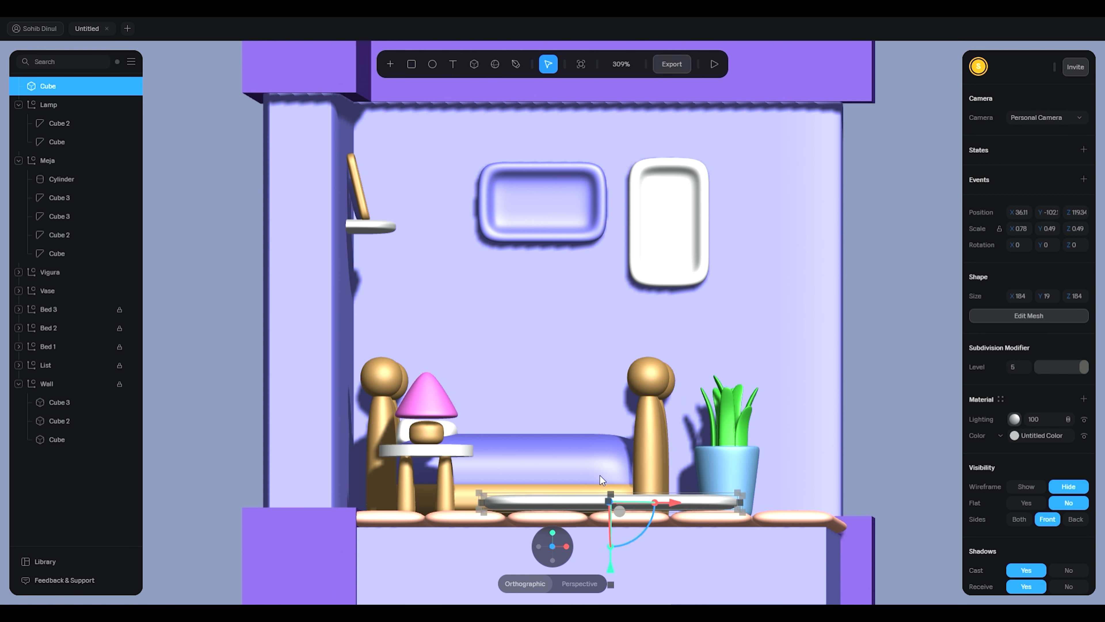
{"action": "key", "text": "Down"}
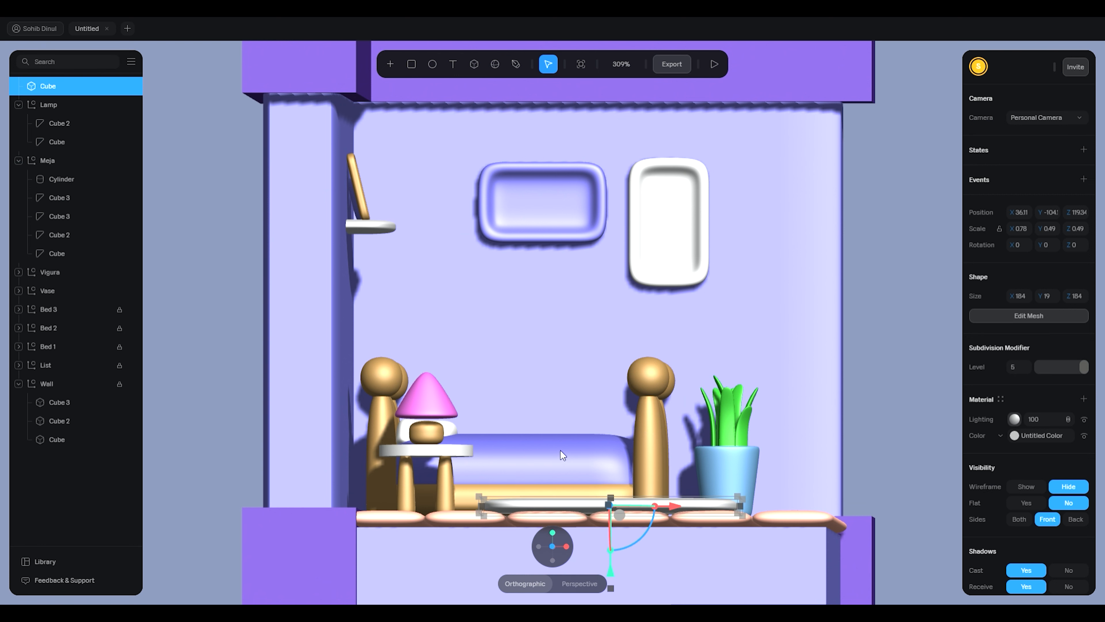
Step: Narrow the rug to a Z scale of 0.41 and shrink it proportionally to about 117 × 12 × 117
{"action": "scroll", "coordinate": [622, 472], "scroll_direction": "down", "scroll_amount": 2}
{"action": "scroll", "coordinate": [622, 475], "scroll_direction": "down", "scroll_amount": 4}
{"action": "left_click_drag", "start_coordinate": [839, 395], "coordinate": [760, 457]}
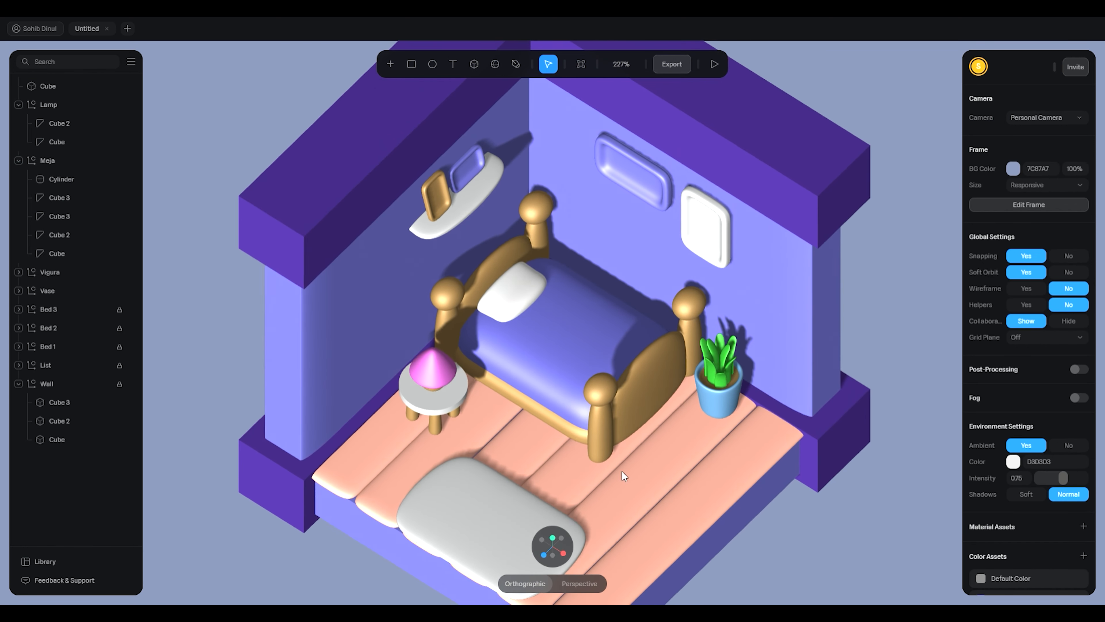
{"action": "left_click", "coordinate": [414, 512]}
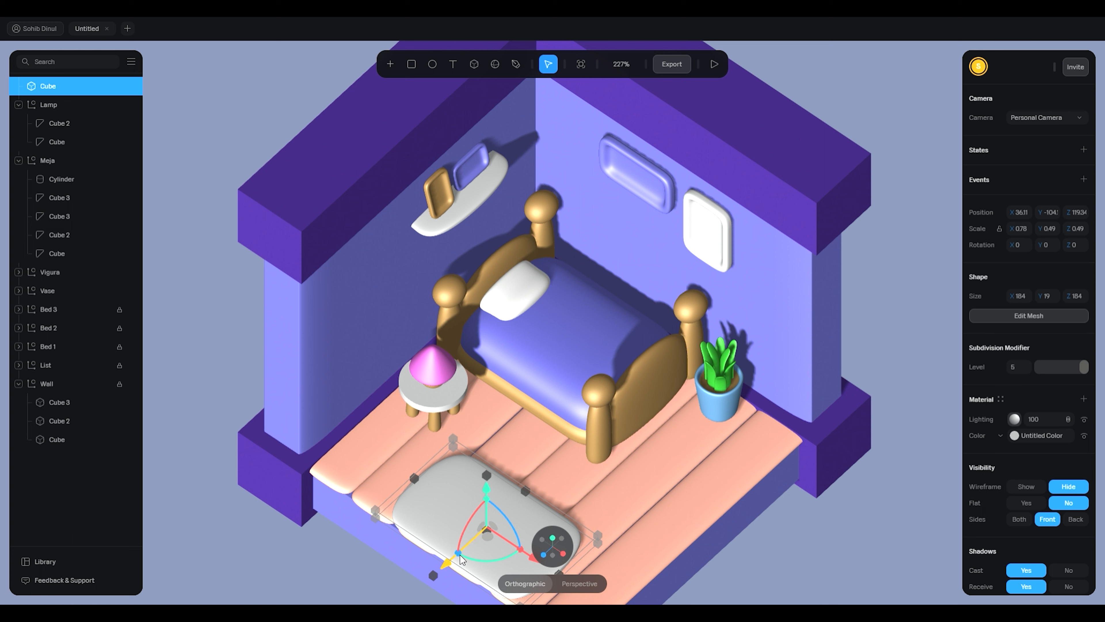
{"action": "left_click_drag", "start_coordinate": [462, 560], "coordinate": [467, 556]}
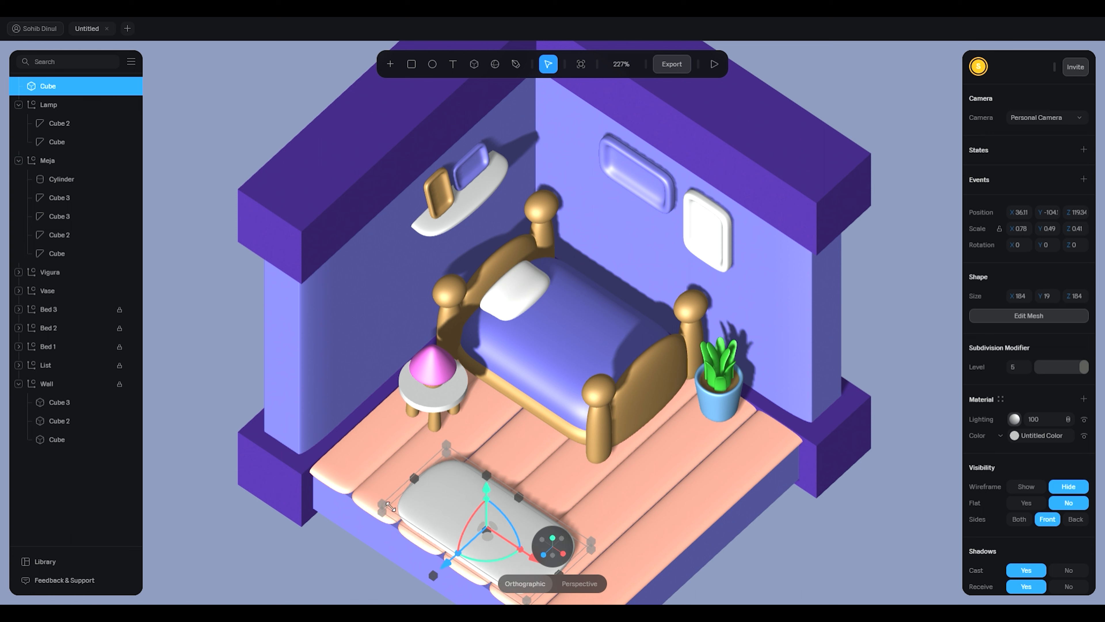
{"action": "left_click_drag", "start_coordinate": [397, 507], "coordinate": [492, 438]}
Step: Move the rug alongside the bed, to about X 10.14 and Z 62.78
{"action": "left_click_drag", "start_coordinate": [517, 488], "coordinate": [515, 540]}
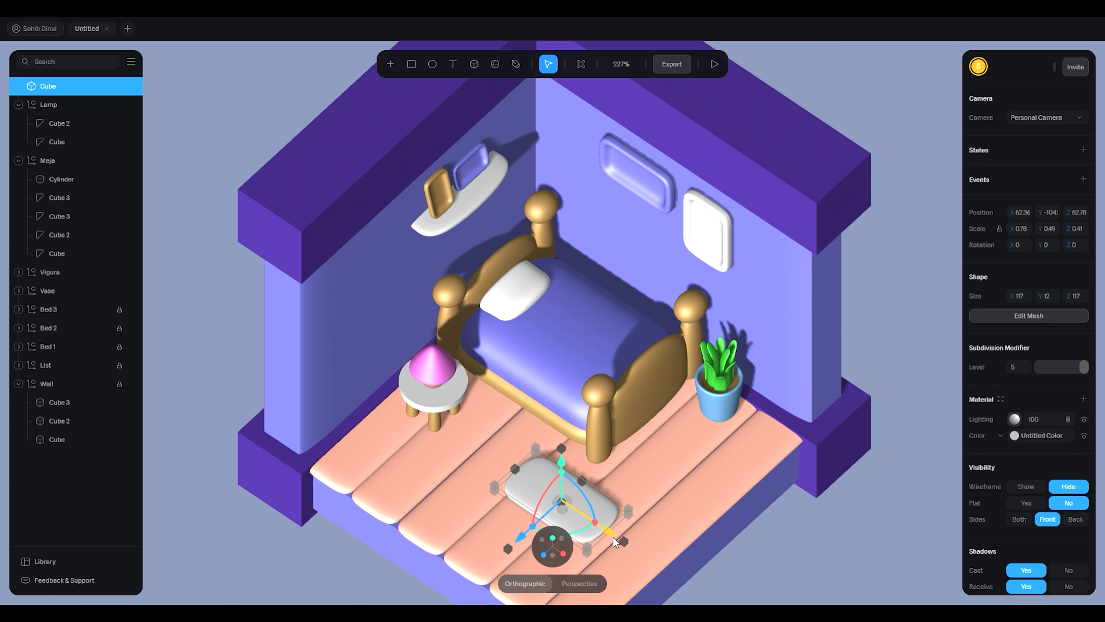
{"action": "left_click_drag", "start_coordinate": [609, 531], "coordinate": [556, 497]}
{"action": "left_click", "coordinate": [672, 454]}
Step: Recolor the rug beside the bed with the saved blue-violet color asset
{"action": "scroll", "coordinate": [671, 454], "scroll_direction": "up", "scroll_amount": 4}
{"action": "left_click_drag", "start_coordinate": [672, 454], "coordinate": [676, 453], "text": "alt"}
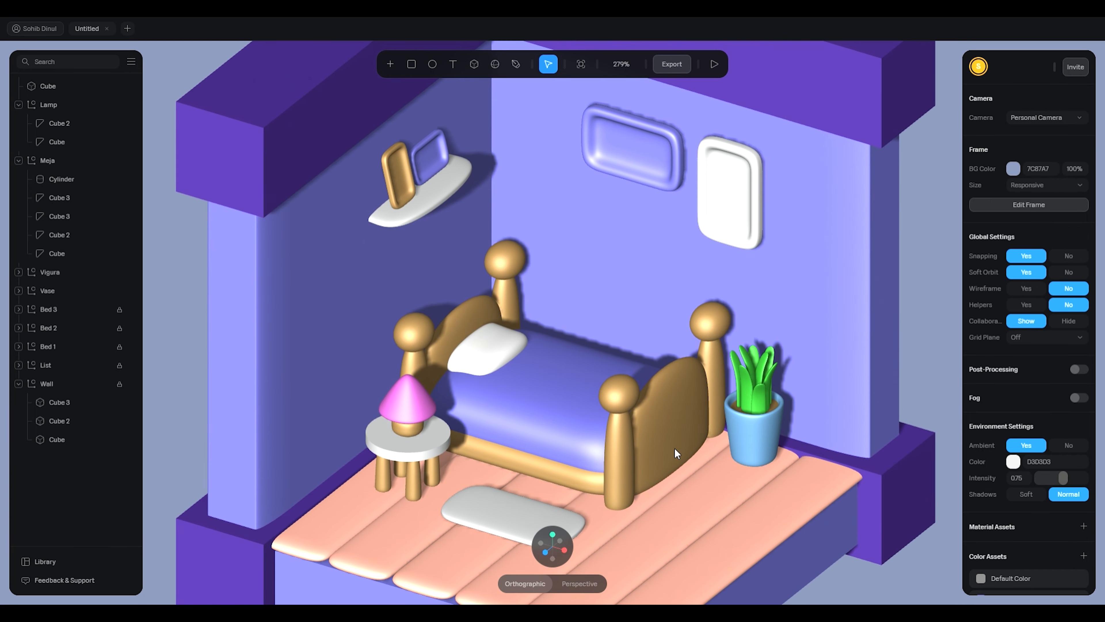
{"action": "left_click", "coordinate": [478, 520]}
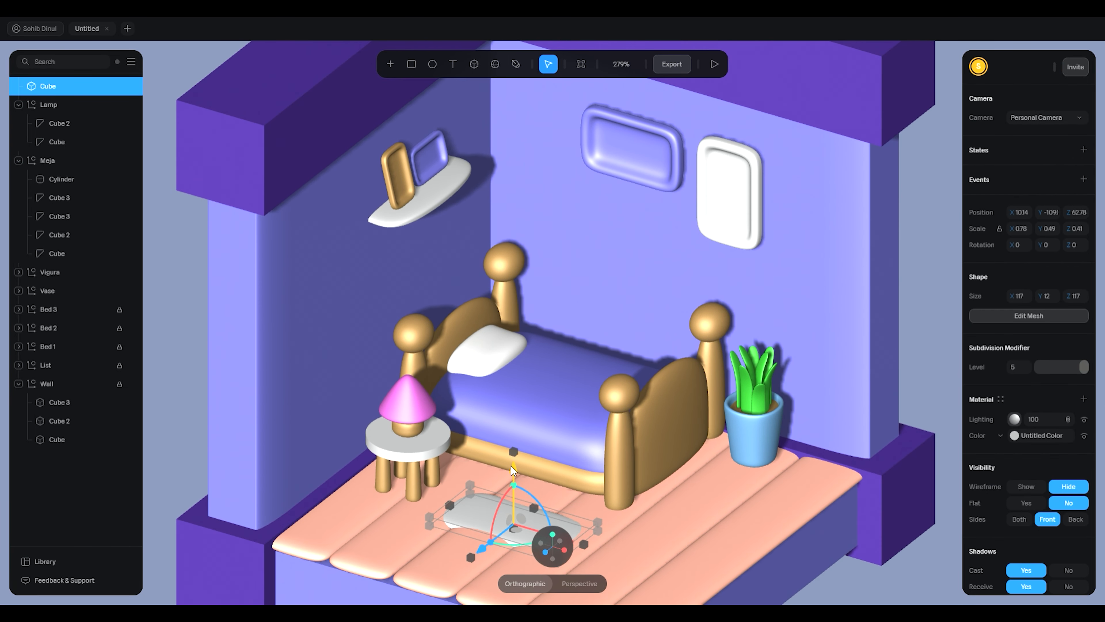
{"action": "scroll", "coordinate": [550, 401], "scroll_direction": "down", "scroll_amount": 2}
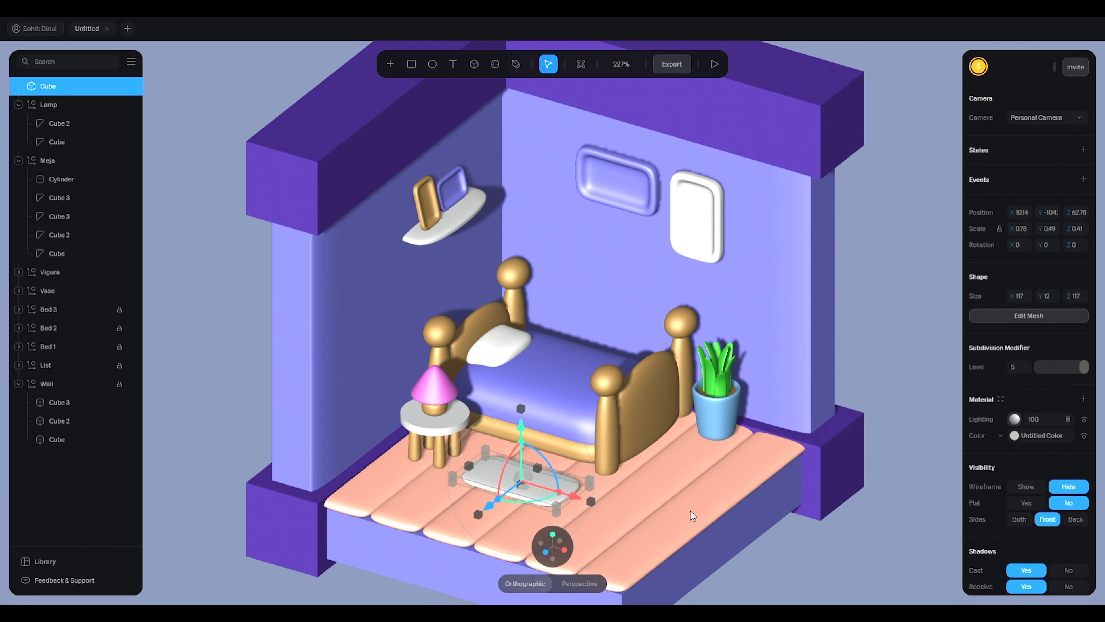
{"action": "left_click", "coordinate": [691, 511]}
{"action": "scroll", "coordinate": [690, 510], "scroll_direction": "down", "scroll_amount": 2}
{"action": "left_click", "coordinate": [525, 460]}
{"action": "left_click", "coordinate": [1014, 436]}
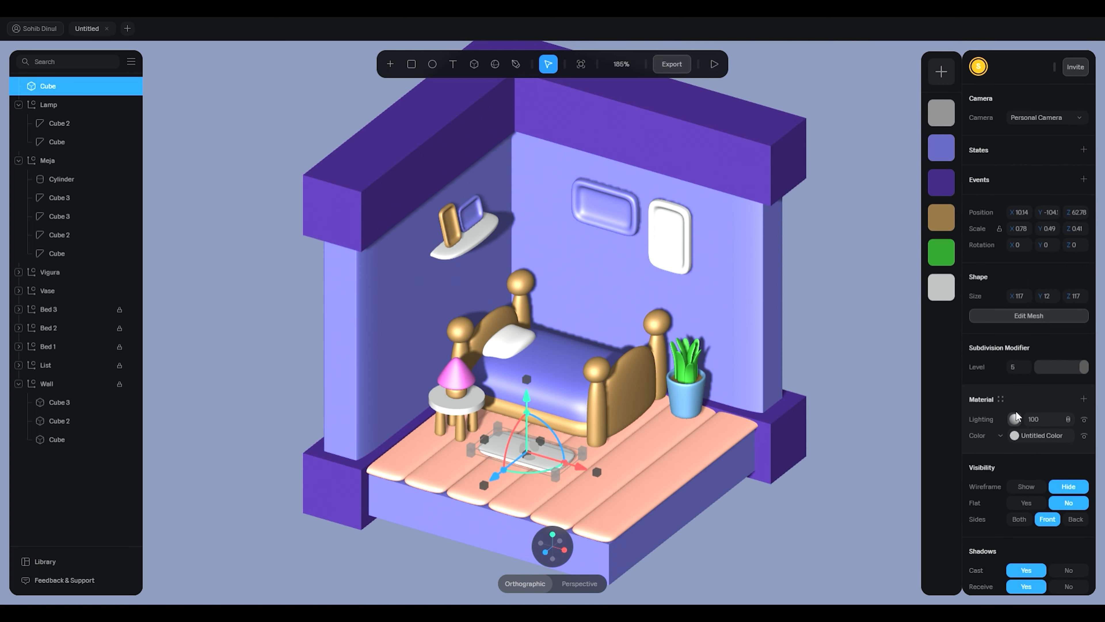
{"action": "left_click", "coordinate": [945, 149]}
{"action": "left_click", "coordinate": [667, 303]}
{"action": "scroll", "coordinate": [810, 284], "scroll_direction": "down", "scroll_amount": 2}
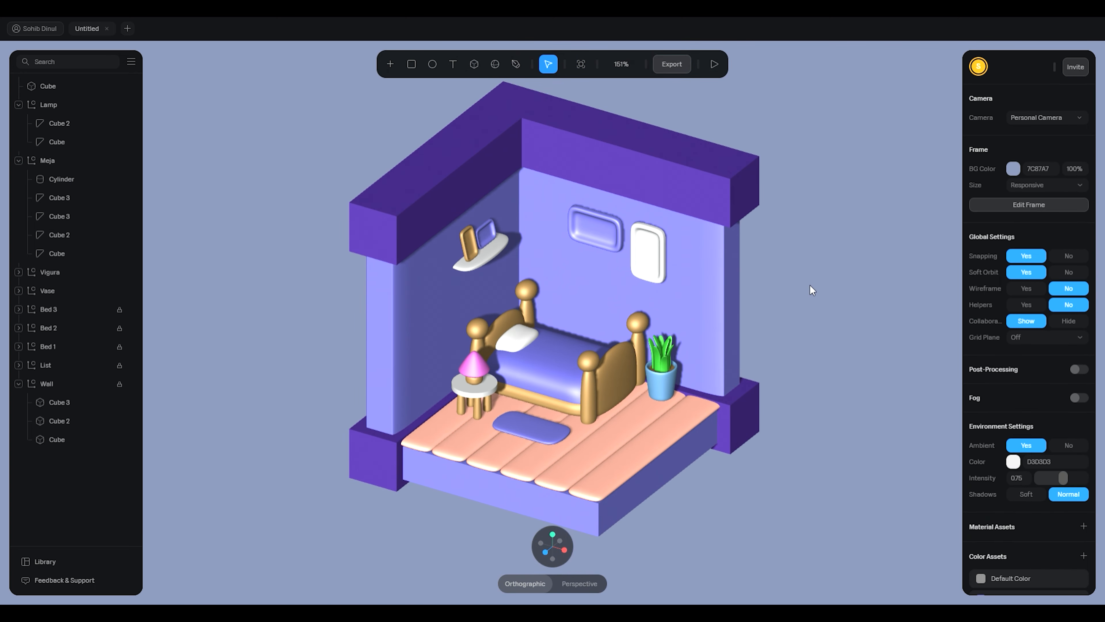
{"action": "left_click_drag", "start_coordinate": [801, 277], "coordinate": [786, 251]}
{"action": "left_click", "coordinate": [543, 551]}
{"action": "scroll", "coordinate": [691, 239], "scroll_direction": "down", "scroll_amount": 7}
{"action": "left_click_drag", "start_coordinate": [739, 175], "coordinate": [389, 416]}
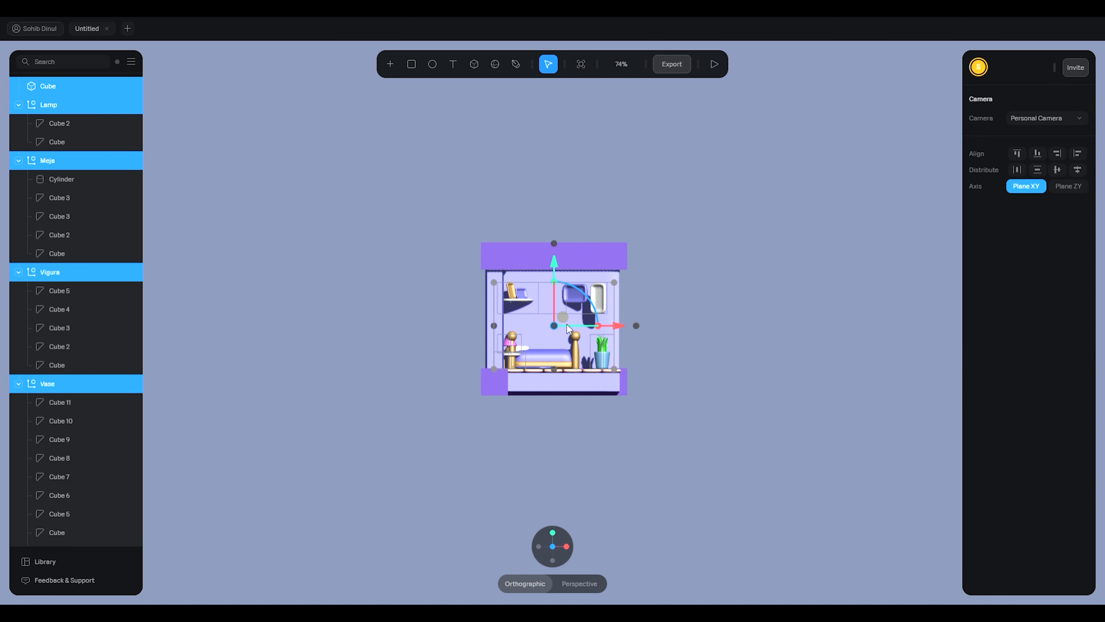
{"action": "left_click", "coordinate": [792, 274]}
Step: Collapse the Lamp, Meja, Vigura and Vase groups in the object hierarchy
{"action": "left_click", "coordinate": [18, 104]}
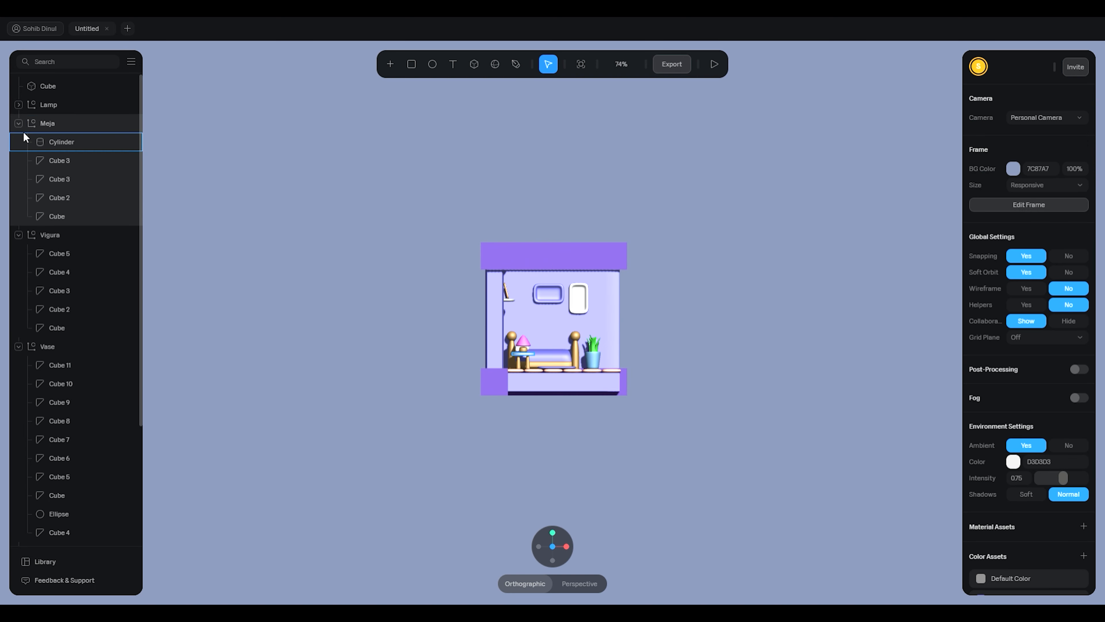
{"action": "left_click", "coordinate": [18, 123]}
{"action": "left_click", "coordinate": [18, 253]}
{"action": "left_click", "coordinate": [18, 254]}
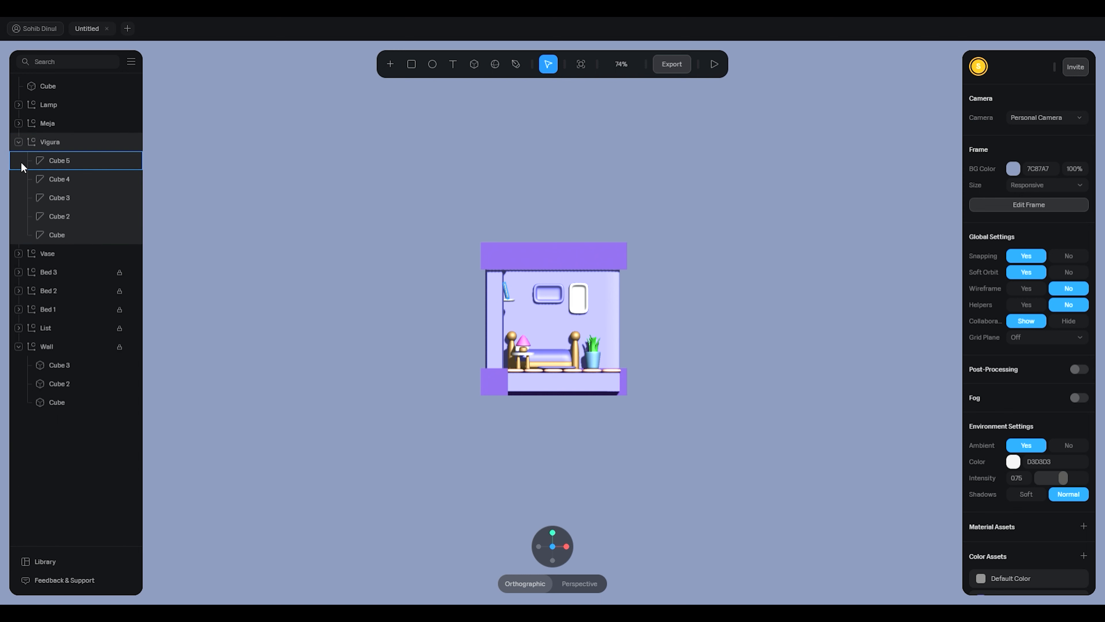
{"action": "left_click", "coordinate": [18, 142]}
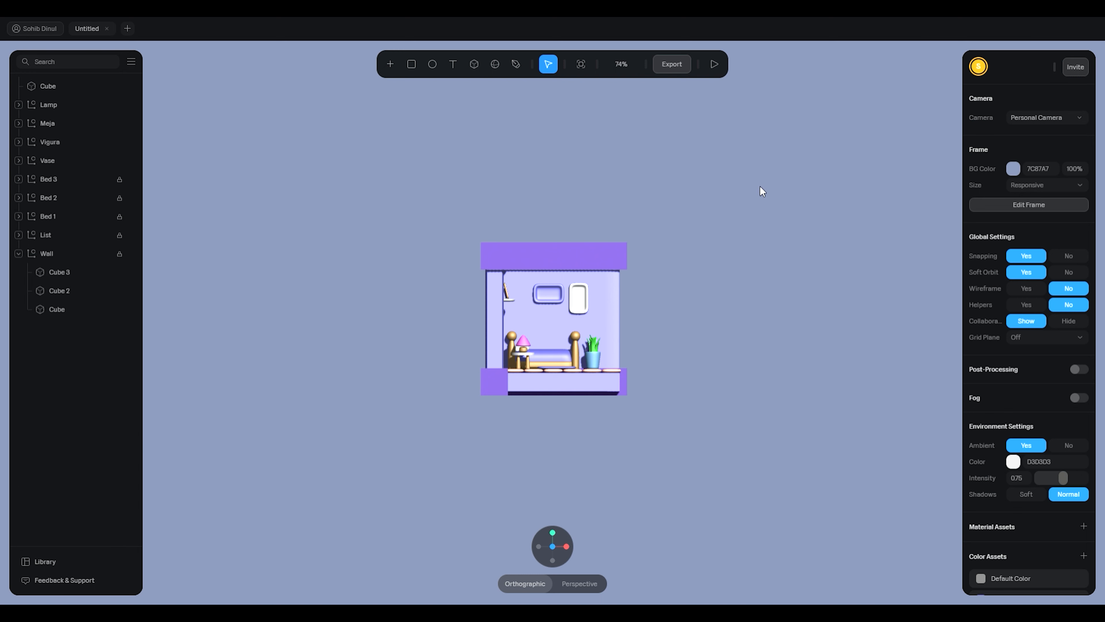
Step: Examine the contents of the scene's groups from Wall up to Lamp, and leave every group collapsed, including Wall
{"action": "left_click_drag", "start_coordinate": [724, 217], "coordinate": [685, 204]}
{"action": "middle_click_drag", "start_coordinate": [683, 200], "coordinate": [691, 224]}
{"action": "scroll", "coordinate": [658, 290], "scroll_direction": "up", "scroll_amount": 3}
{"action": "scroll", "coordinate": [657, 289], "scroll_direction": "up", "scroll_amount": 1}
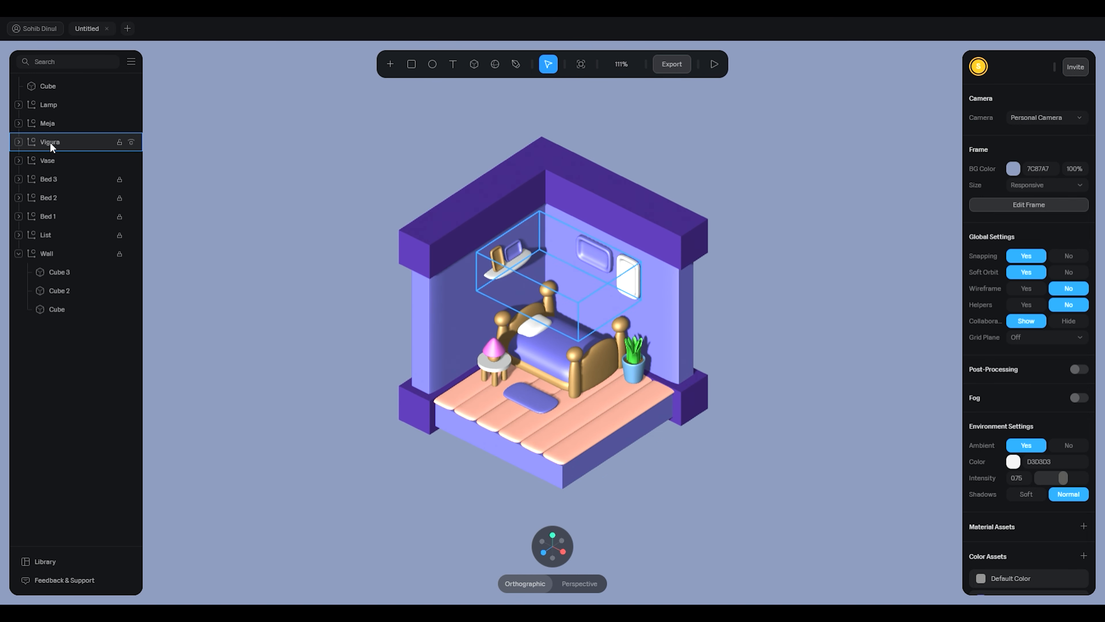
{"action": "left_click", "coordinate": [19, 253]}
{"action": "left_click", "coordinate": [18, 253]}
{"action": "left_click", "coordinate": [19, 235]}
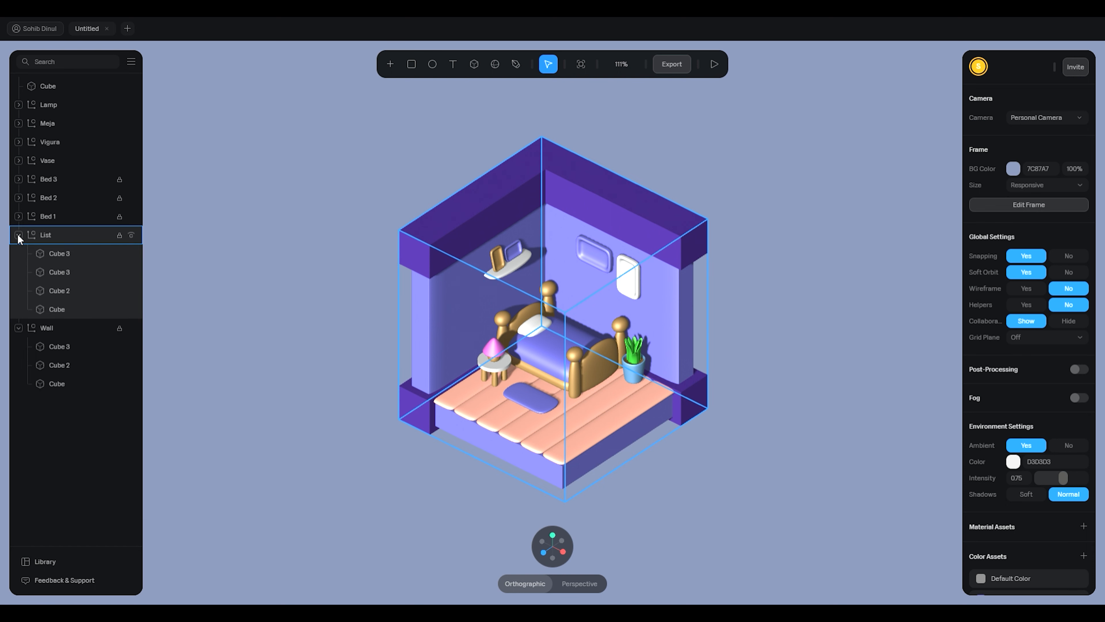
{"action": "left_click", "coordinate": [19, 234]}
{"action": "left_click", "coordinate": [19, 217]}
{"action": "left_click", "coordinate": [18, 217]}
{"action": "left_click", "coordinate": [19, 198]}
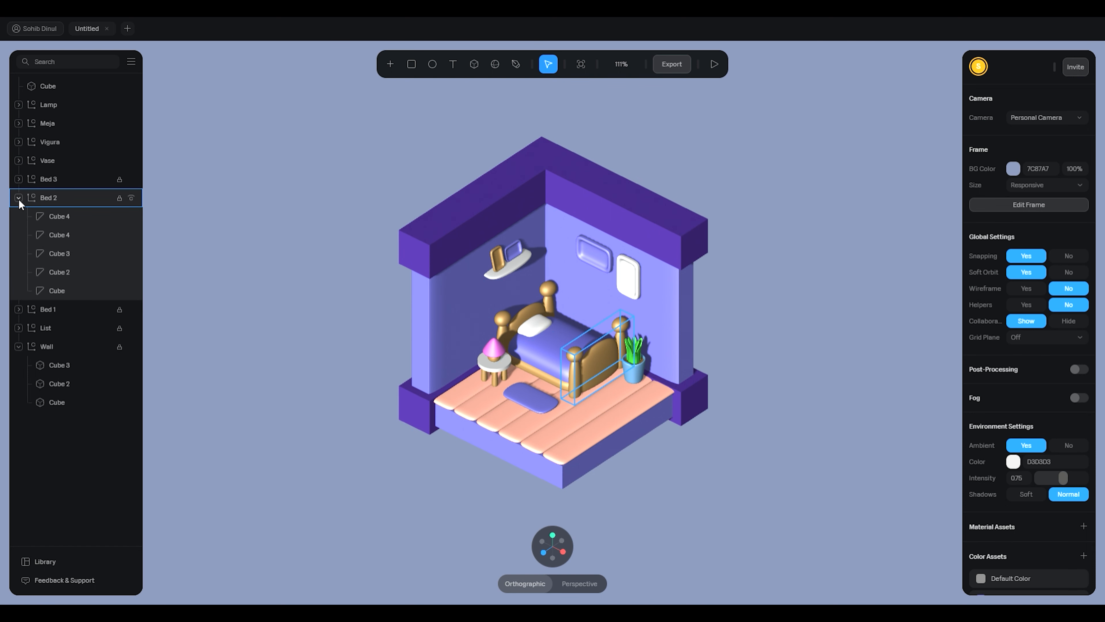
{"action": "left_click", "coordinate": [18, 197]}
{"action": "left_click", "coordinate": [18, 179]}
{"action": "left_click", "coordinate": [18, 179]}
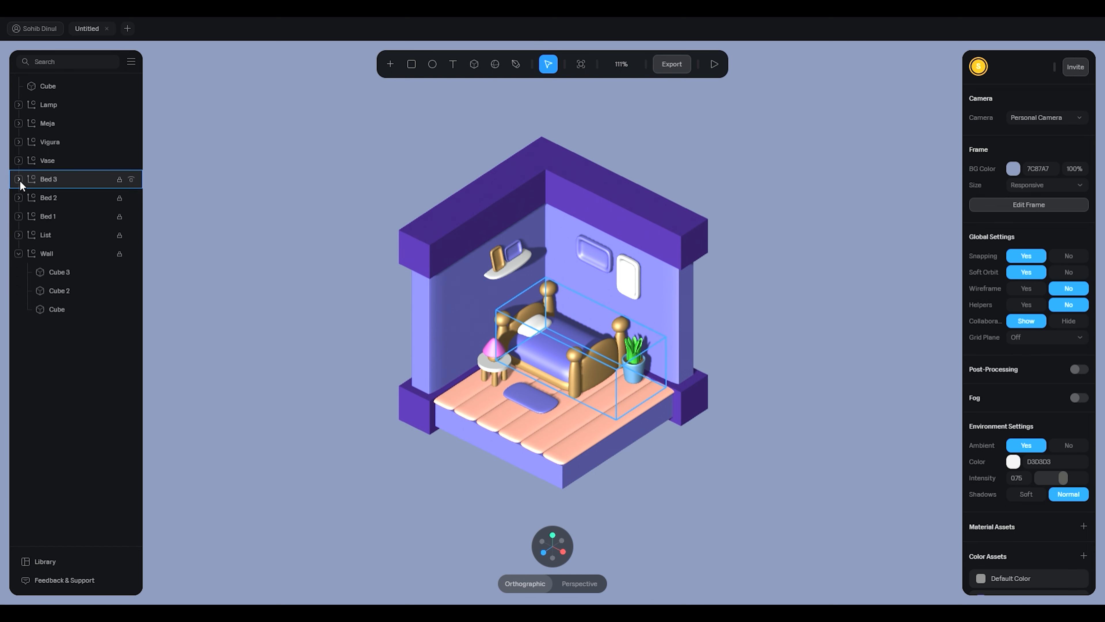
{"action": "left_click", "coordinate": [18, 160]}
{"action": "left_click", "coordinate": [18, 160]}
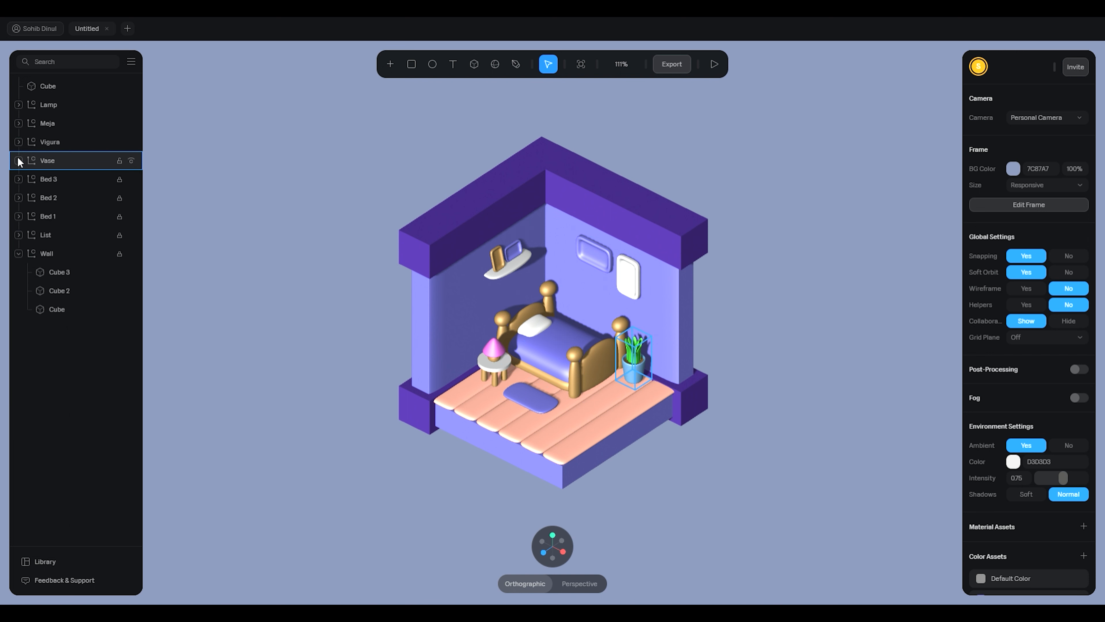
{"action": "left_click", "coordinate": [18, 159]}
{"action": "left_click", "coordinate": [18, 160]}
{"action": "left_click", "coordinate": [18, 142]}
{"action": "left_click", "coordinate": [18, 142]}
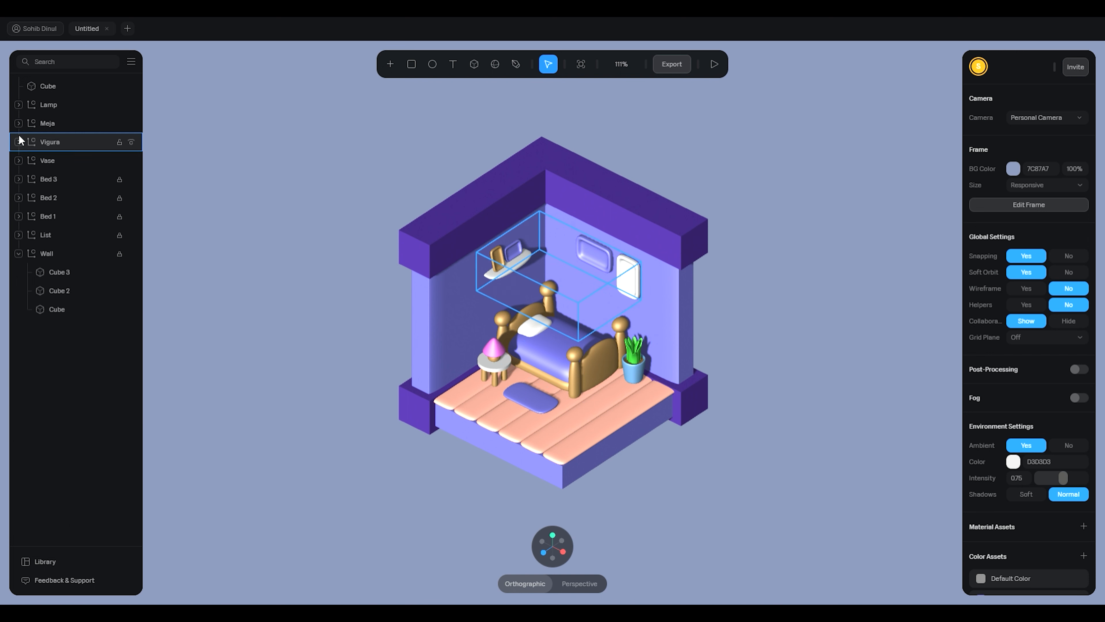
{"action": "left_click", "coordinate": [18, 122]}
{"action": "left_click", "coordinate": [18, 123]}
{"action": "left_click", "coordinate": [19, 105]}
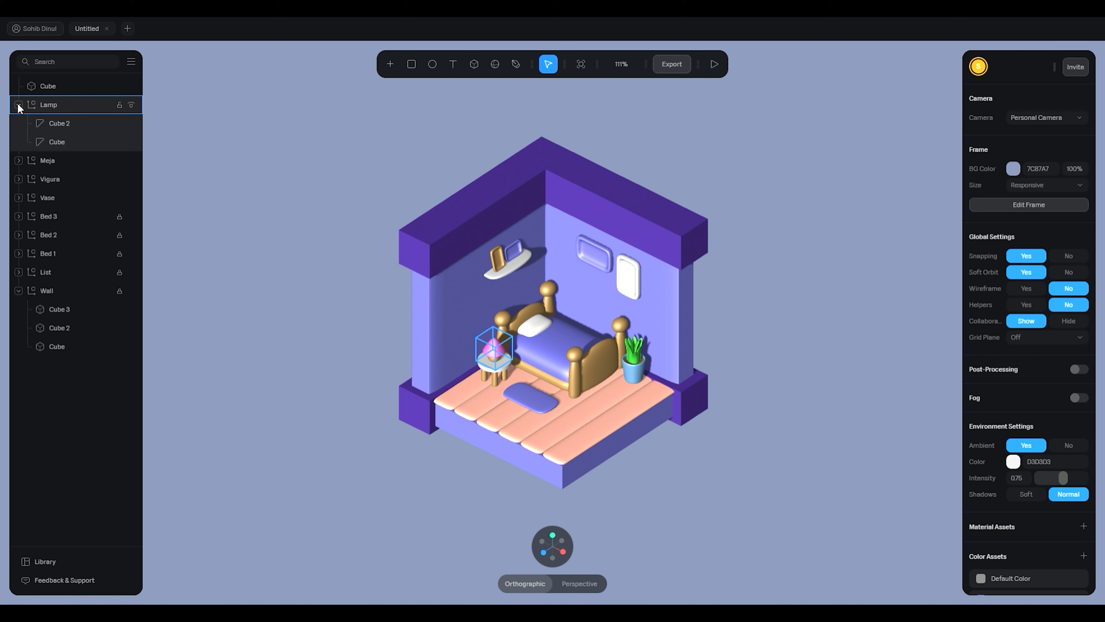
{"action": "left_click", "coordinate": [18, 105]}
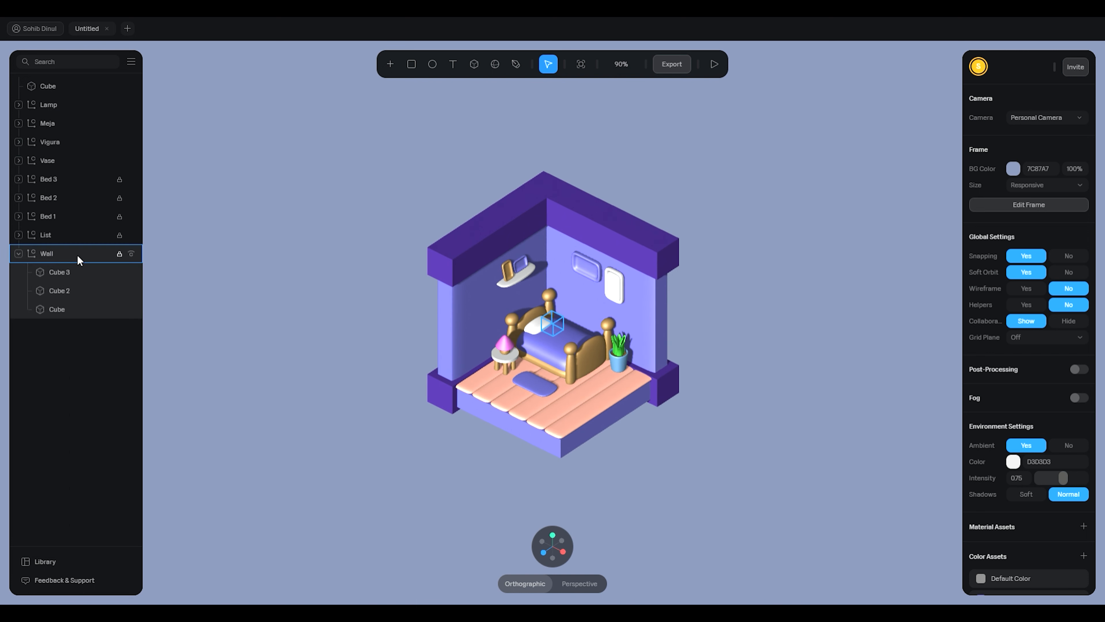
{"action": "left_click", "coordinate": [19, 253]}
Step: Set the frame's background color to the saved blue-violet color asset
{"action": "scroll", "coordinate": [641, 202], "scroll_direction": "down", "scroll_amount": 5}
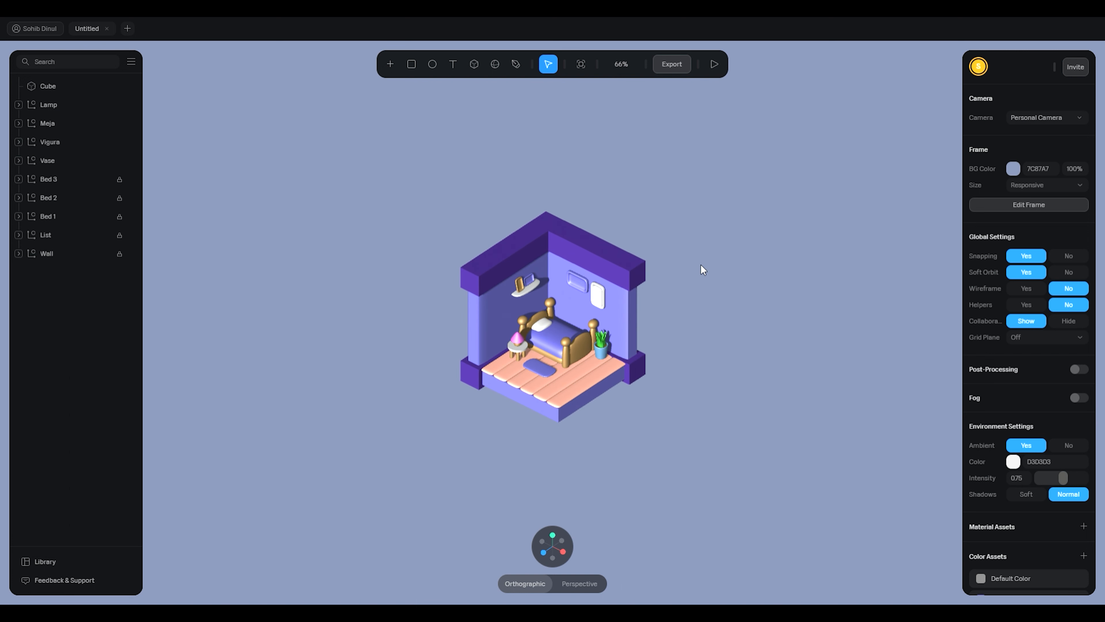
{"action": "middle_click_drag", "start_coordinate": [701, 263], "coordinate": [698, 259]}
{"action": "scroll", "coordinate": [830, 238], "scroll_direction": "up", "scroll_amount": 4}
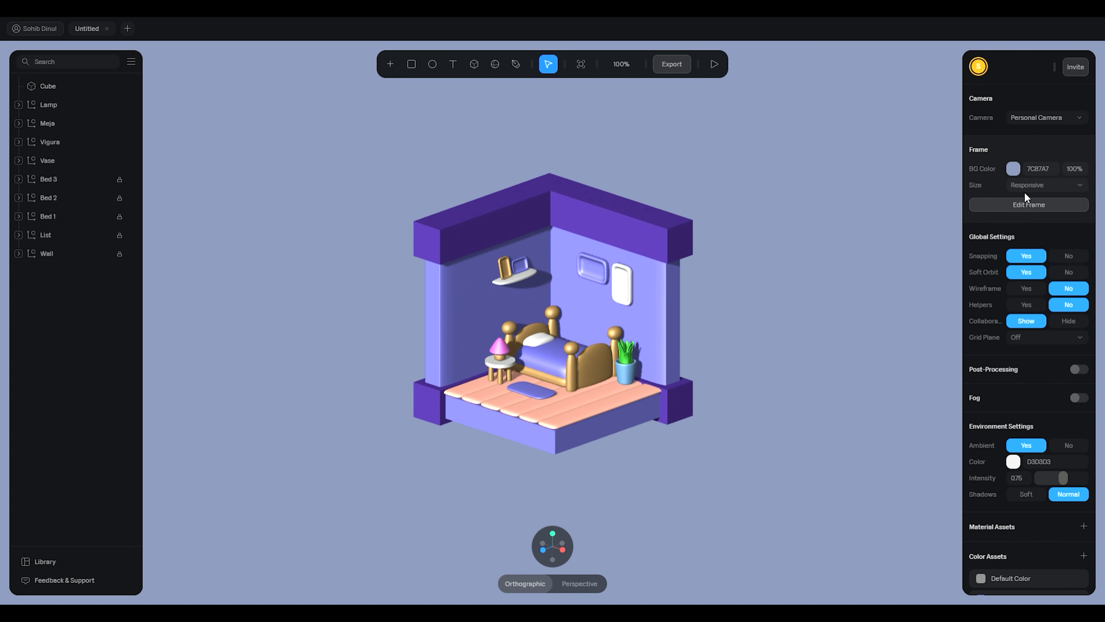
{"action": "left_click", "coordinate": [1014, 167]}
{"action": "left_click", "coordinate": [945, 147]}
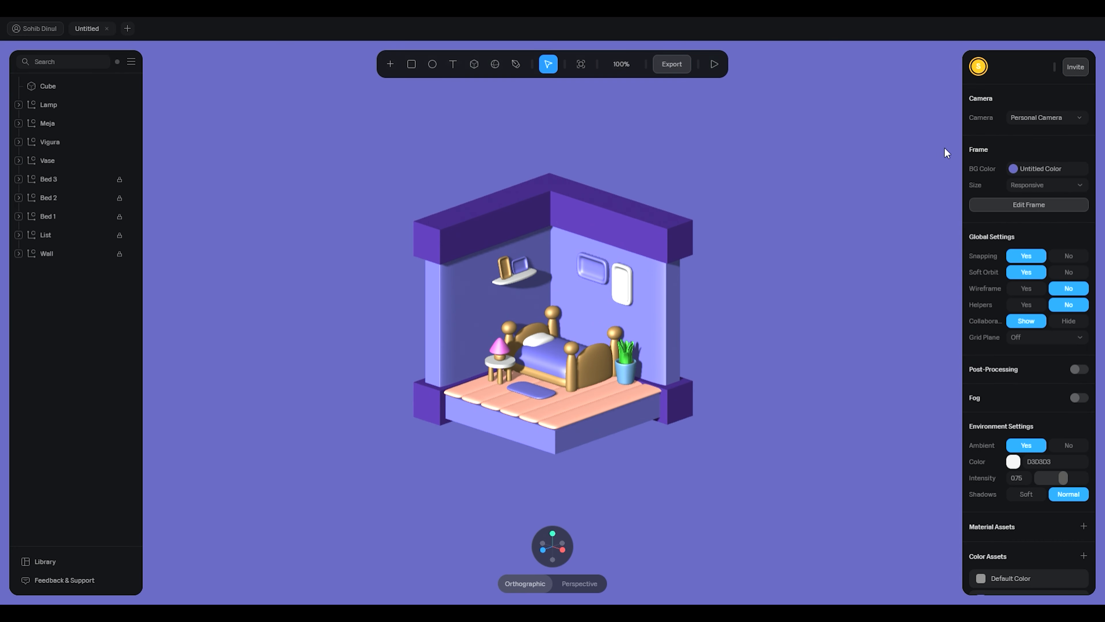
{"action": "scroll", "coordinate": [705, 224], "scroll_direction": "down", "scroll_amount": 2}
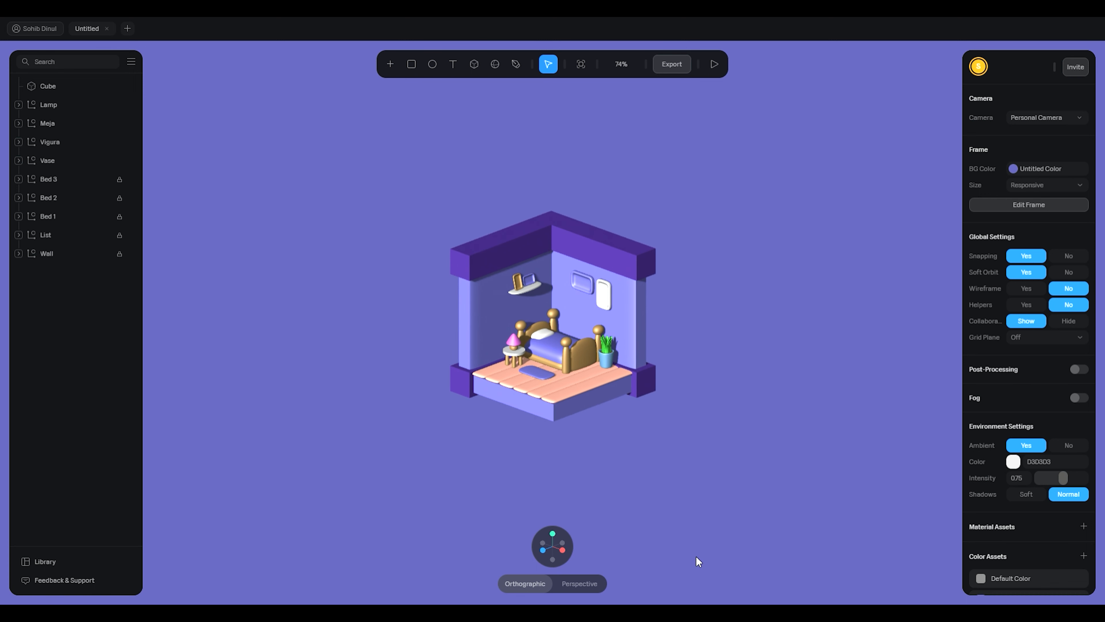
Step: Zoom in on the room's interior, enter frame editing and adjust how the frame fits the view
{"action": "mouse_move", "coordinate": [790, 548]}
{"action": "right_mouse_down"}
{"action": "mouse_move", "coordinate": [757, 552]}
{"action": "mouse_move", "coordinate": [843, 549]}
{"action": "mouse_move", "coordinate": [814, 525]}
{"action": "mouse_move", "coordinate": [812, 506]}
{"action": "mouse_move", "coordinate": [800, 532]}
{"action": "mouse_move", "coordinate": [779, 536]}
{"action": "mouse_move", "coordinate": [805, 550]}
{"action": "mouse_move", "coordinate": [763, 552]}
{"action": "mouse_move", "coordinate": [828, 556]}
{"action": "mouse_move", "coordinate": [777, 563]}
{"action": "mouse_move", "coordinate": [758, 546]}
{"action": "mouse_move", "coordinate": [770, 532]}
{"action": "mouse_move", "coordinate": [799, 531]}
{"action": "mouse_move", "coordinate": [830, 541]}
{"action": "mouse_move", "coordinate": [841, 560]}
{"action": "mouse_move", "coordinate": [827, 575]}
{"action": "mouse_move", "coordinate": [798, 560]}
{"action": "mouse_move", "coordinate": [790, 539]}
{"action": "right_mouse_up"}
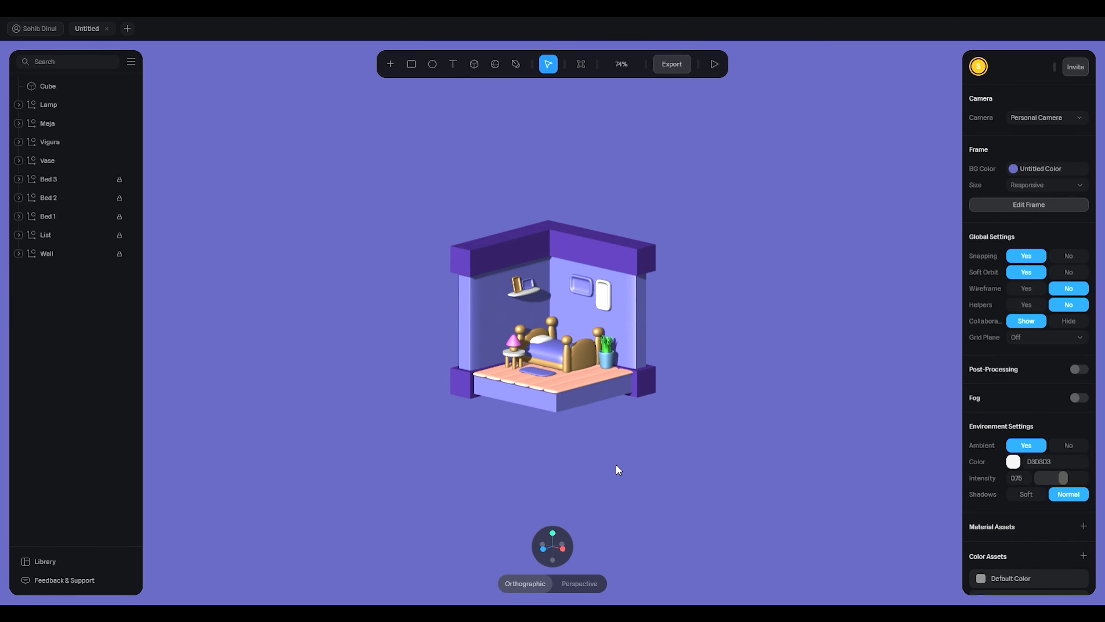
{"action": "scroll", "coordinate": [694, 386], "scroll_direction": "up", "scroll_amount": 10}
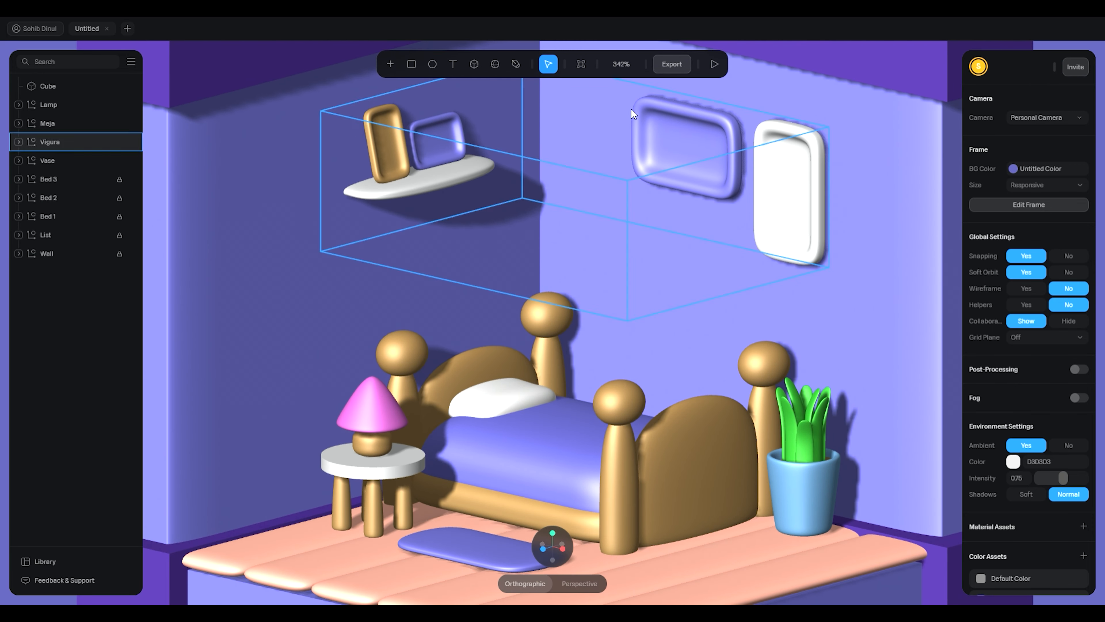
{"action": "left_click", "coordinate": [581, 64]}
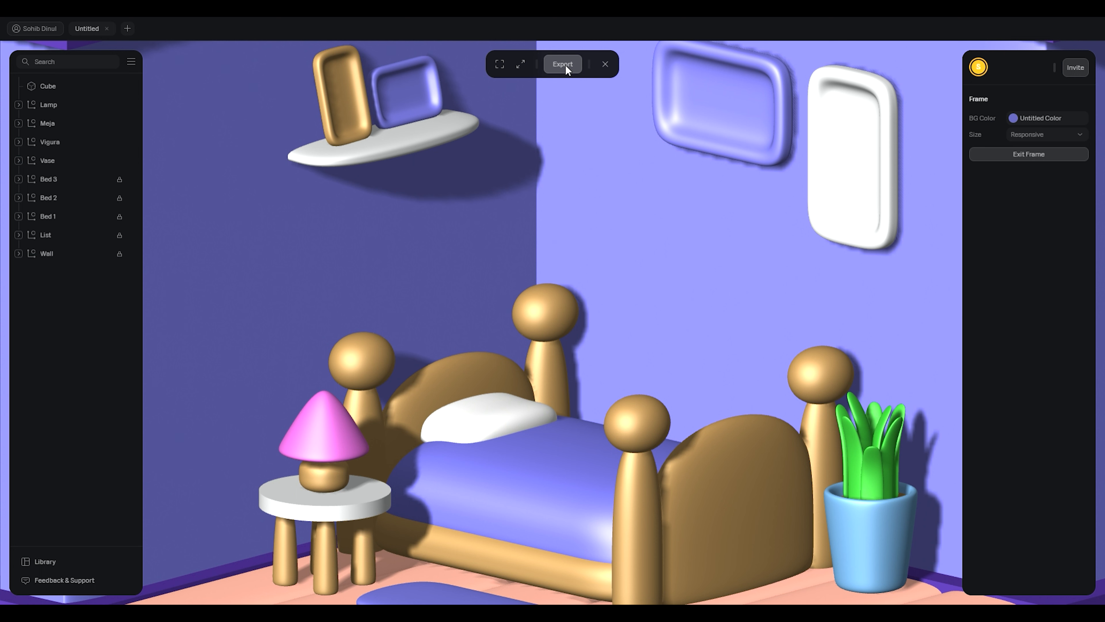
{"action": "left_click", "coordinate": [520, 65]}
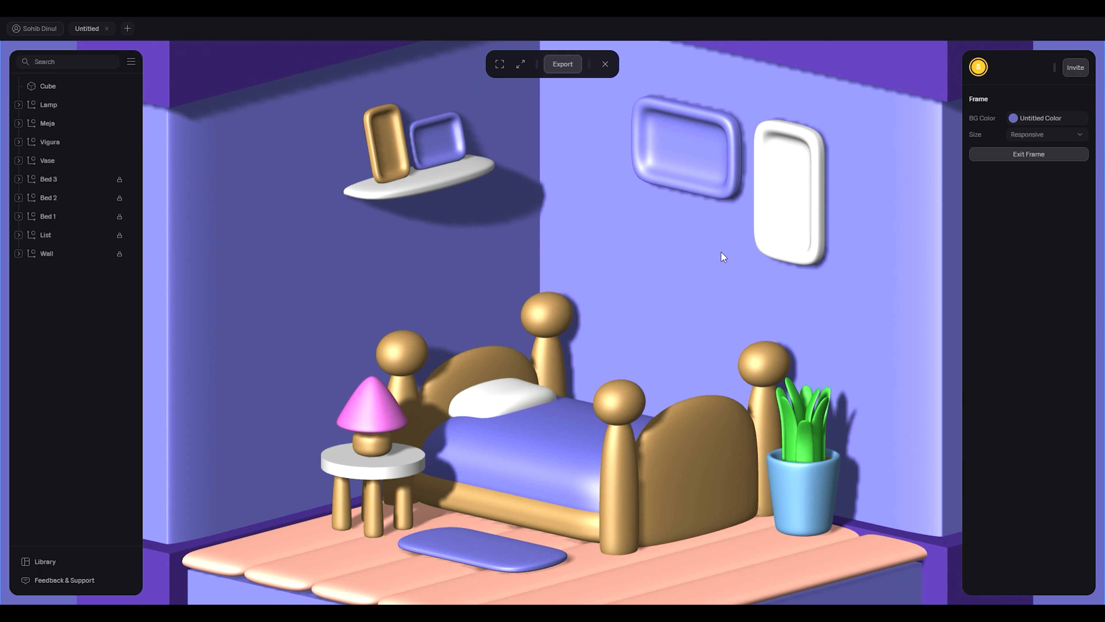